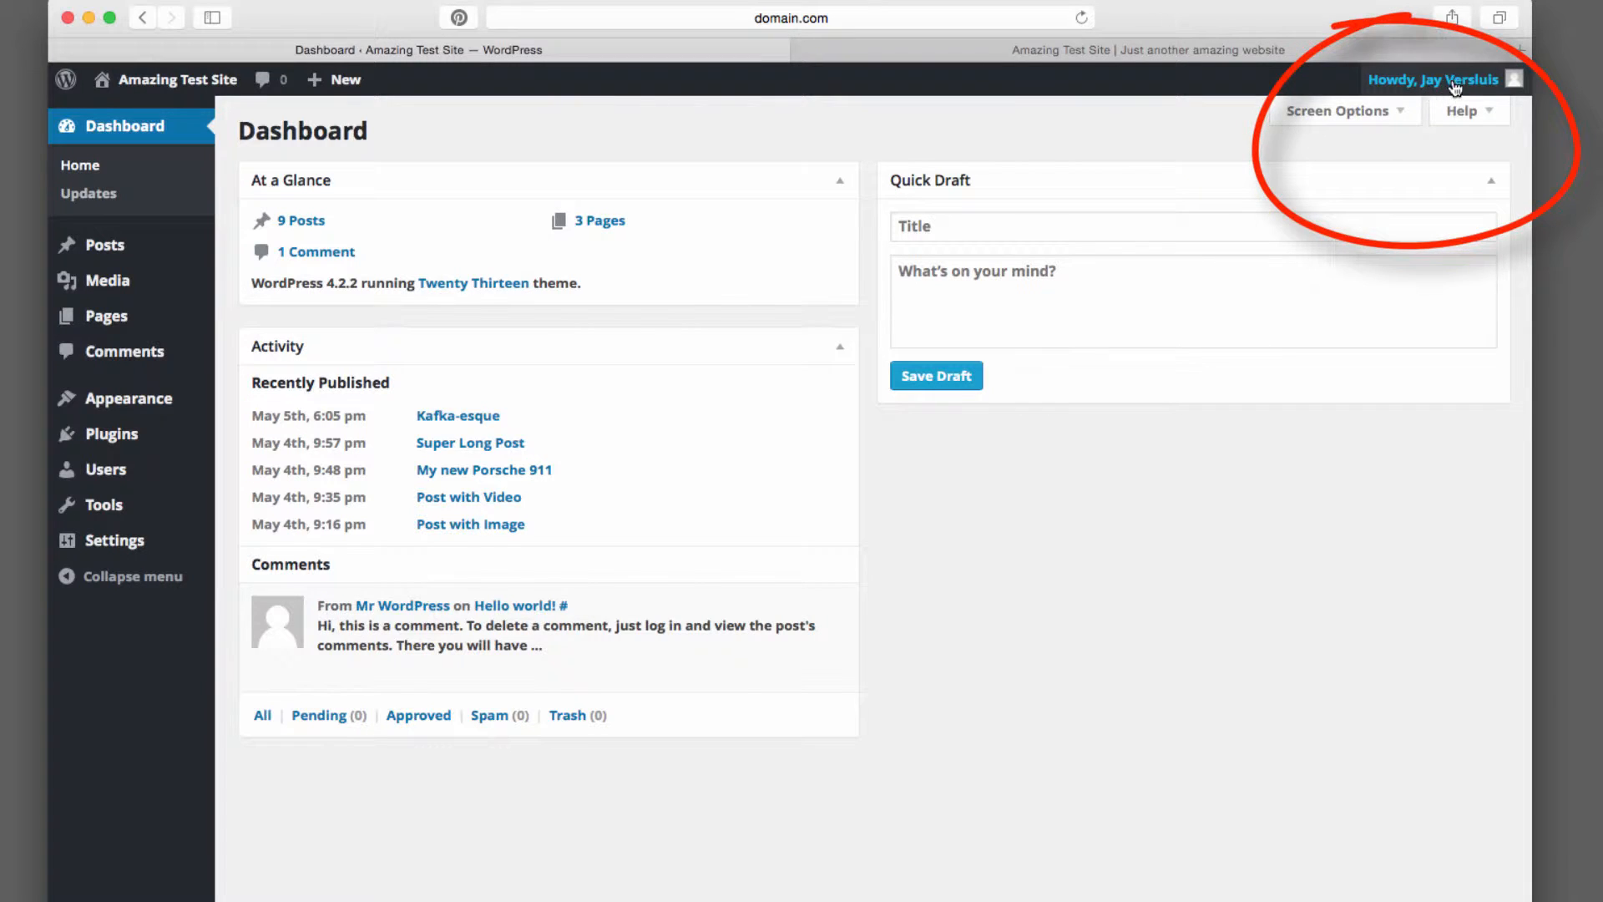
# Open your profile page from the account menu and scroll through its settings
pyautogui.moveTo(1457, 84)
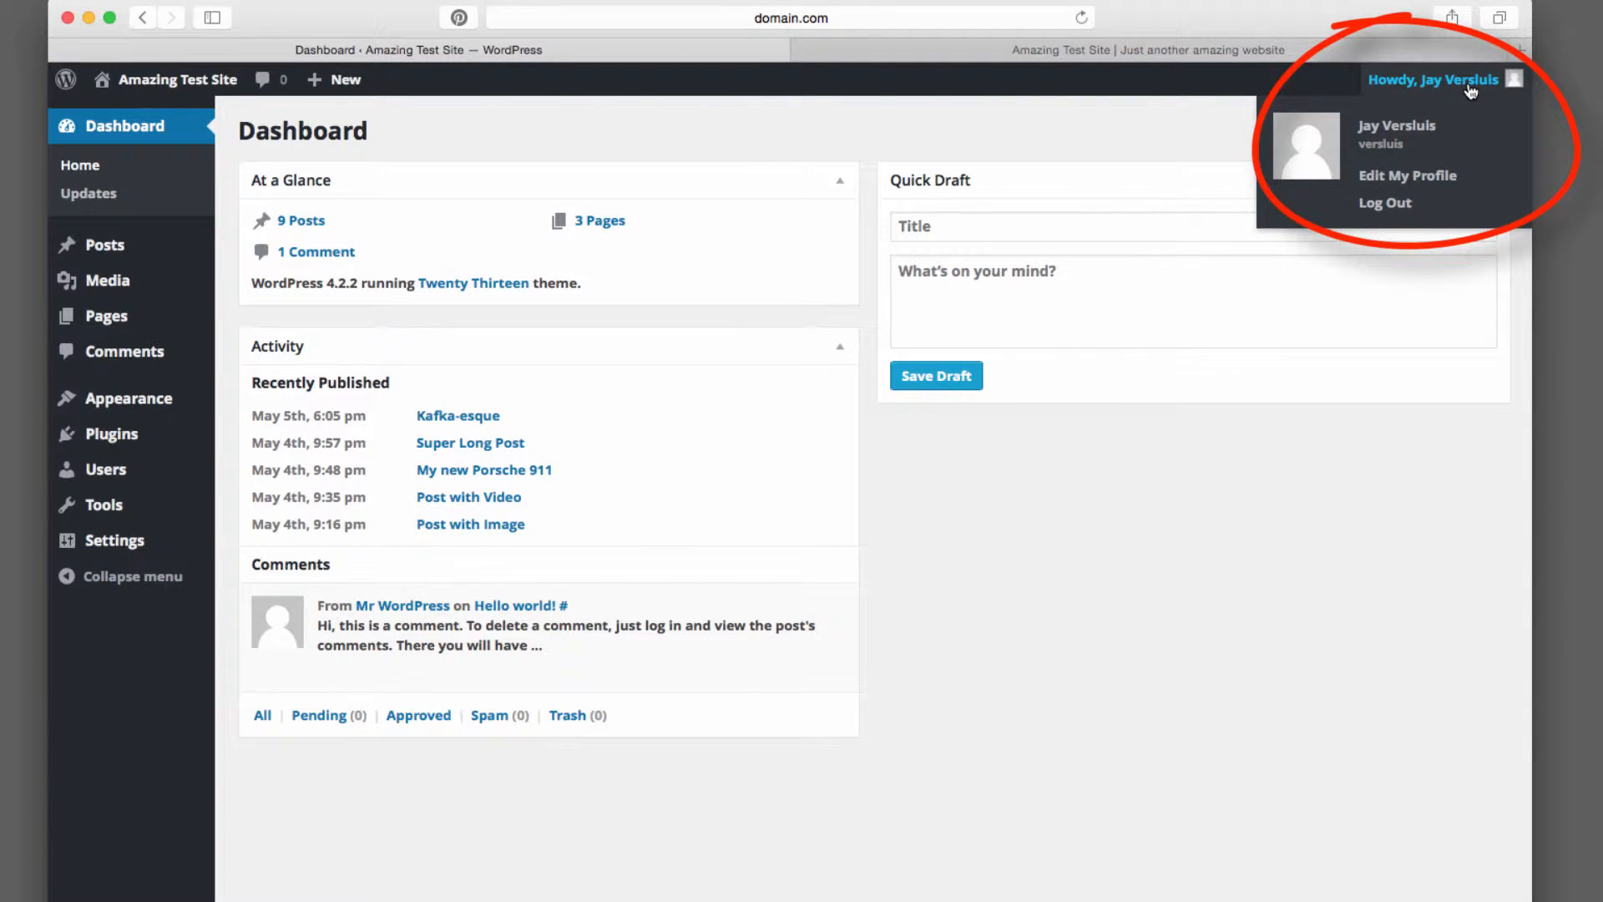
pyautogui.click(1436, 177)
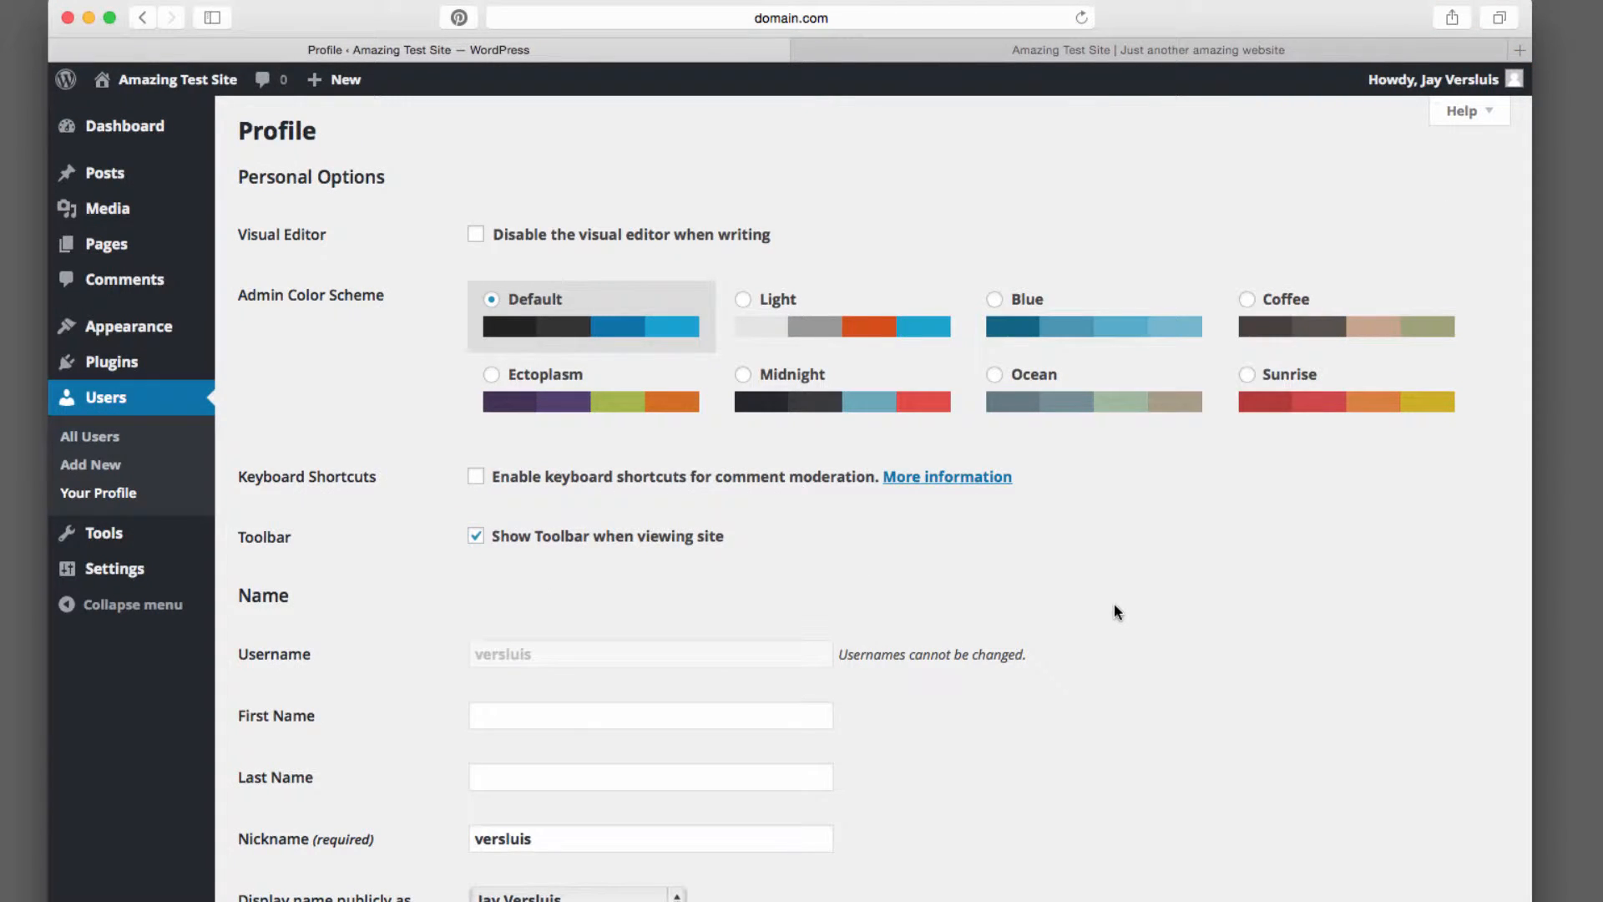
pyautogui.scroll(-3, 790, 823)
pyautogui.scroll(-10, 791, 823)
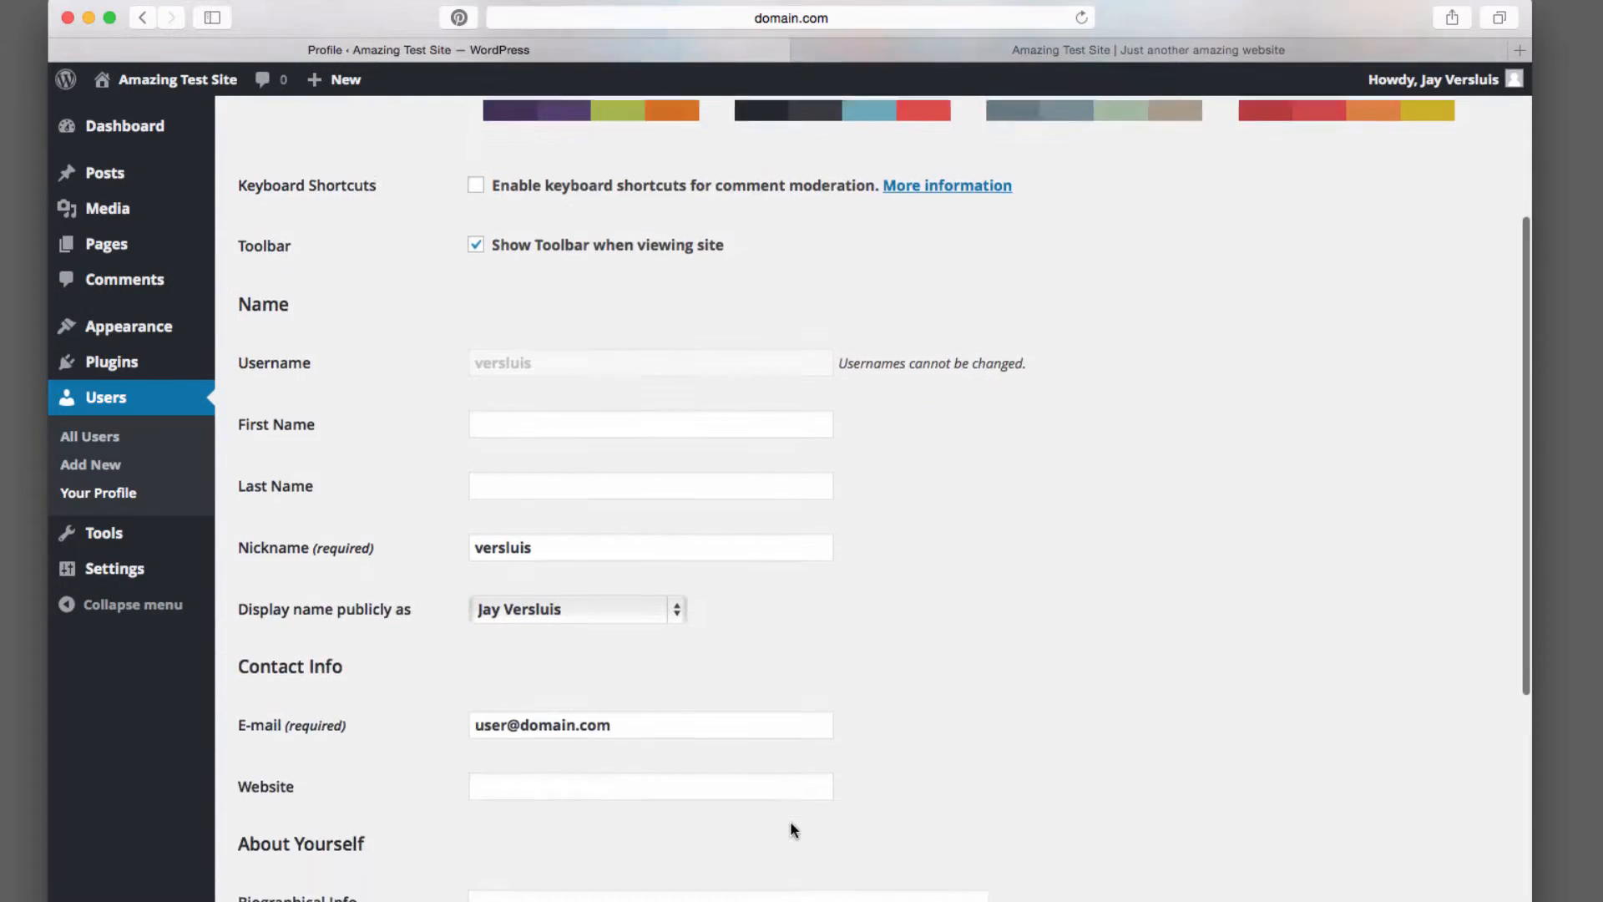
pyautogui.scroll(-2, 791, 823)
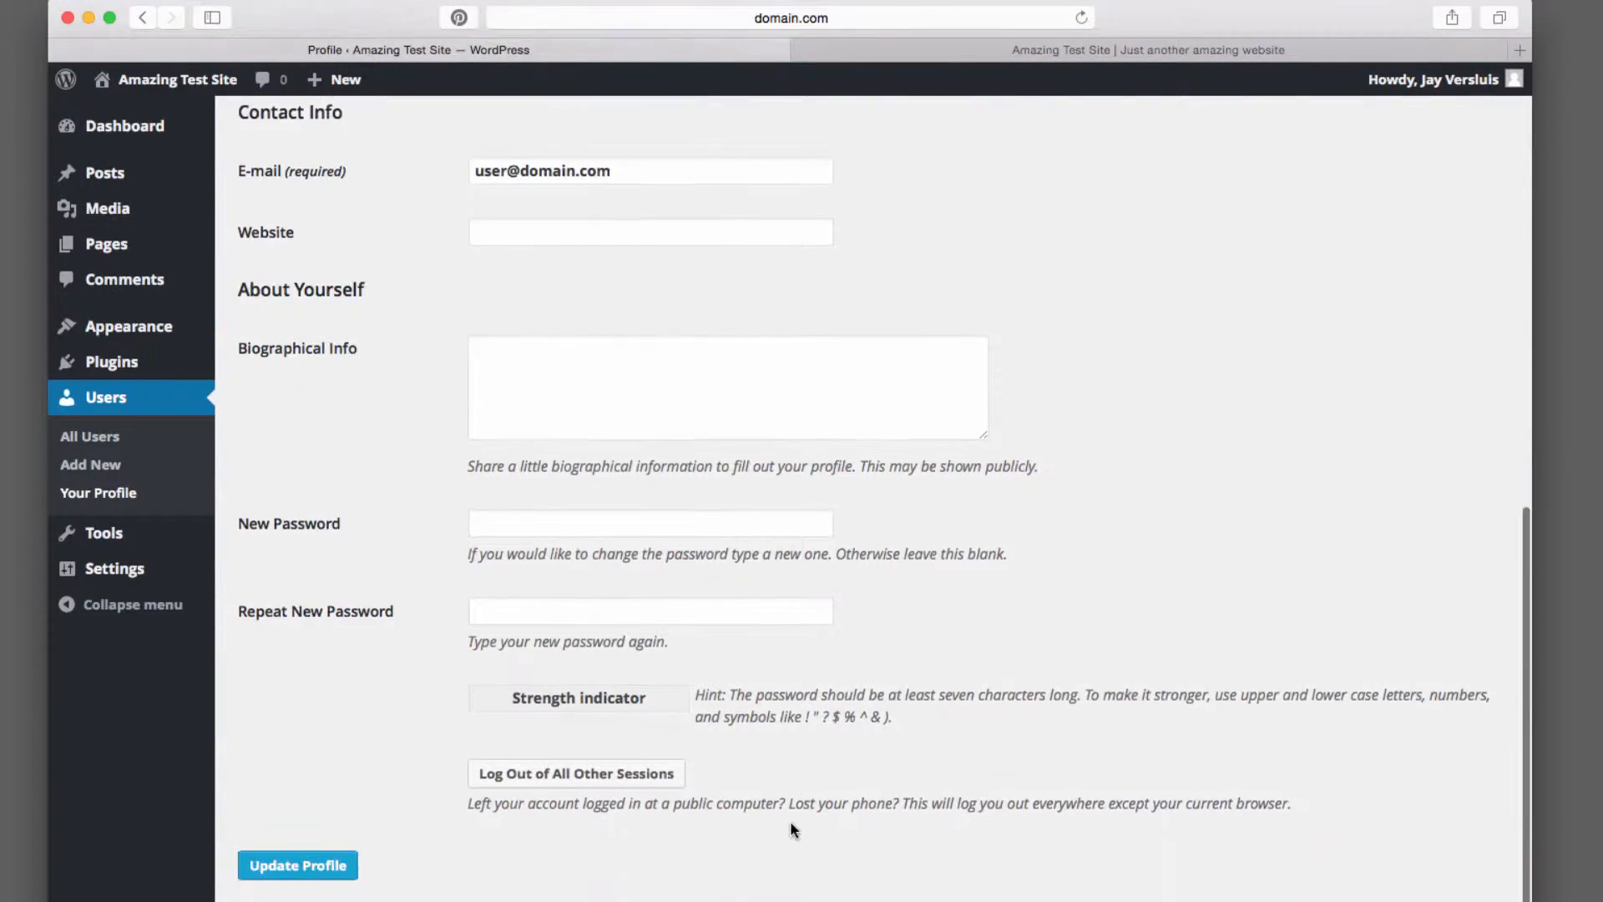
pyautogui.scroll(15, 790, 819)
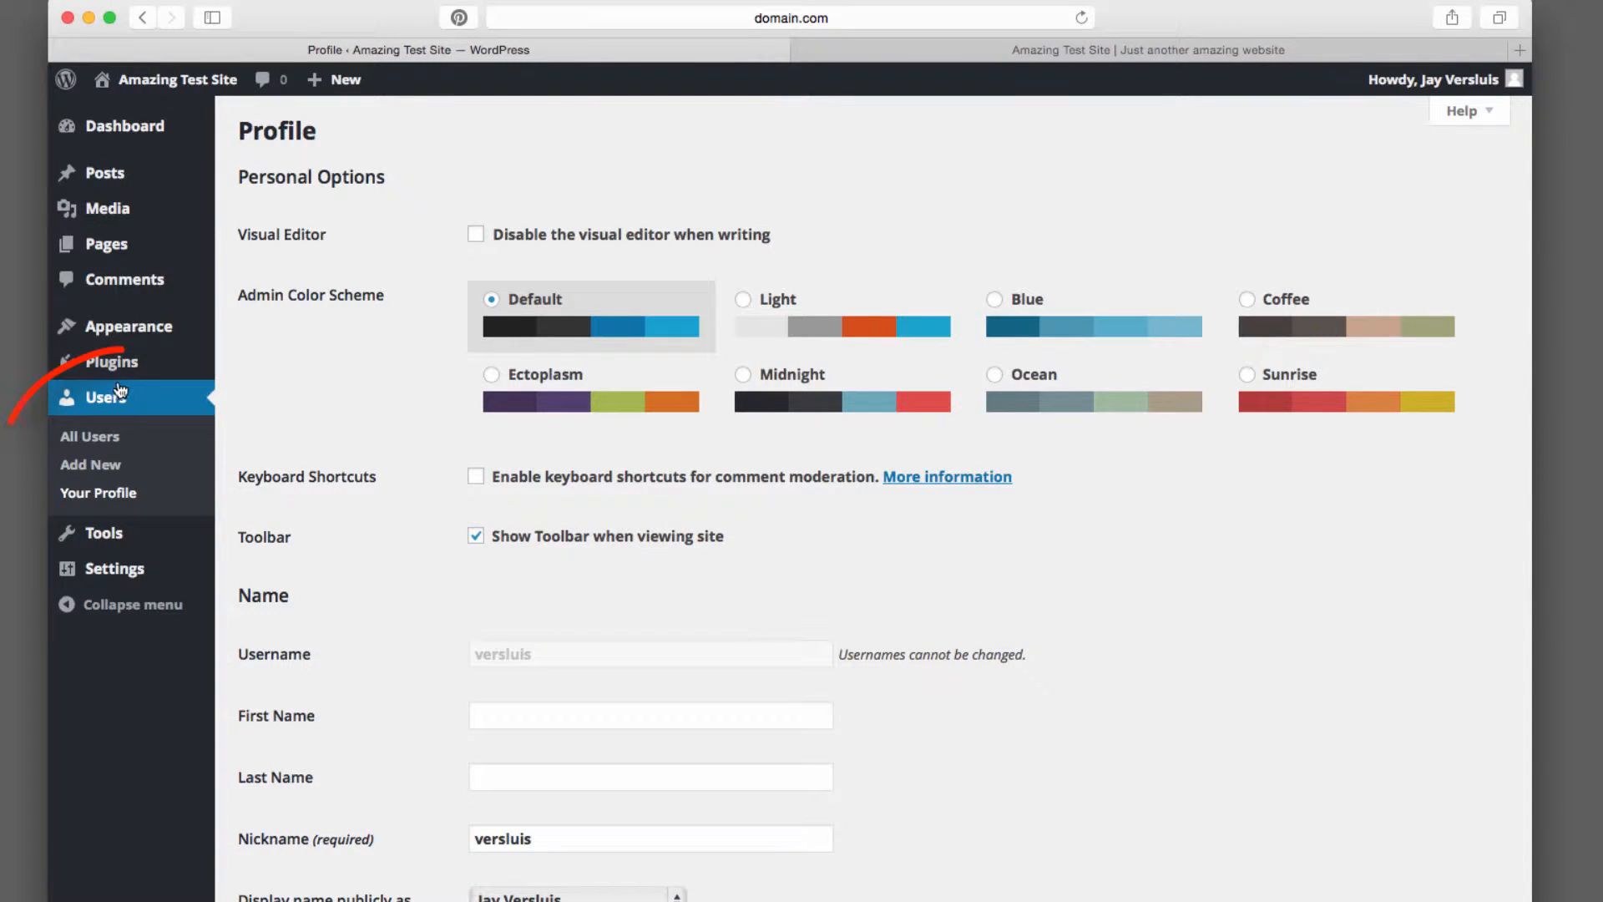
# Open the list of all users and highlight the Administrator role of the only account
pyautogui.click(108, 443)
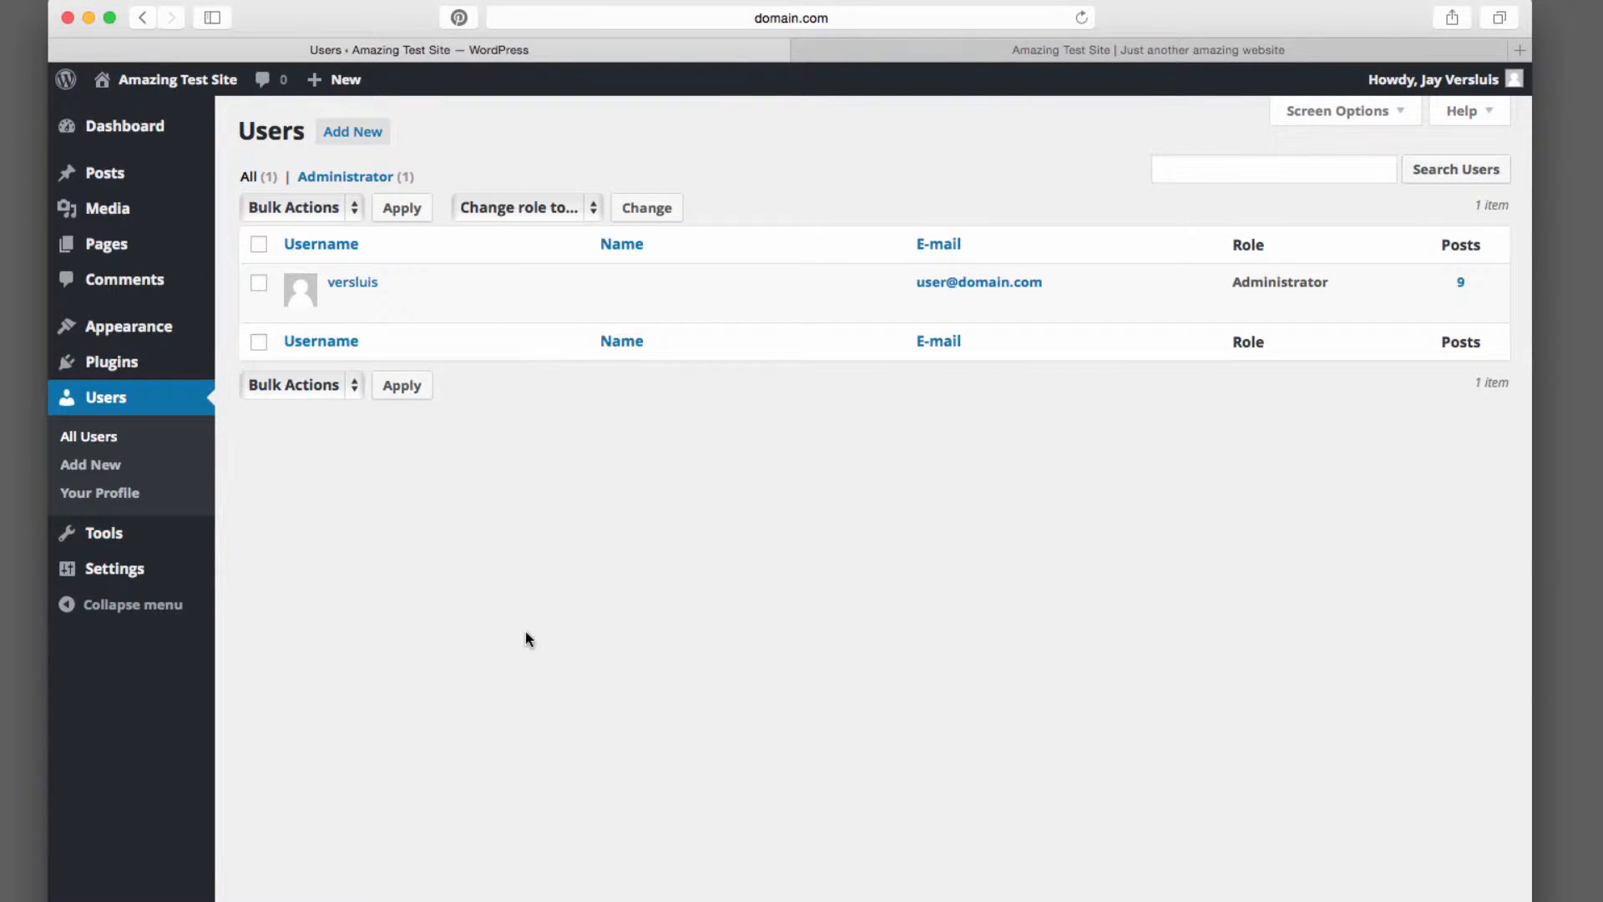
pyautogui.moveTo(404, 283)
pyautogui.moveTo(1232, 281); pyautogui.dragTo(1335, 283)
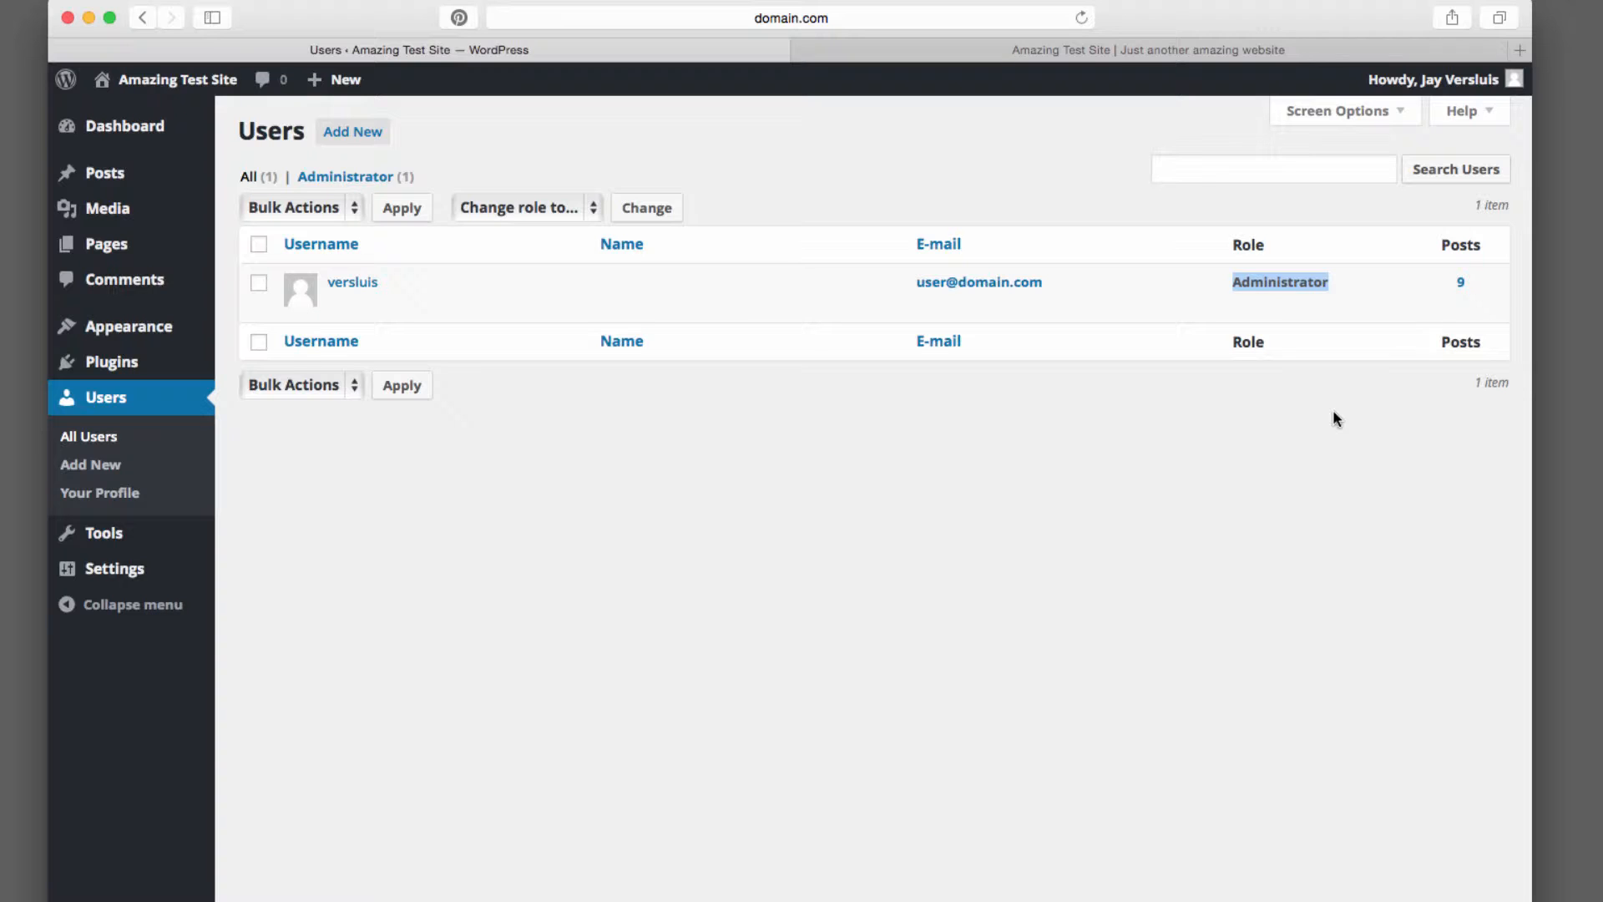
pyautogui.moveTo(387, 314)
# Return to your profile and highlight the Admin Color Scheme setting
pyautogui.click(107, 498)
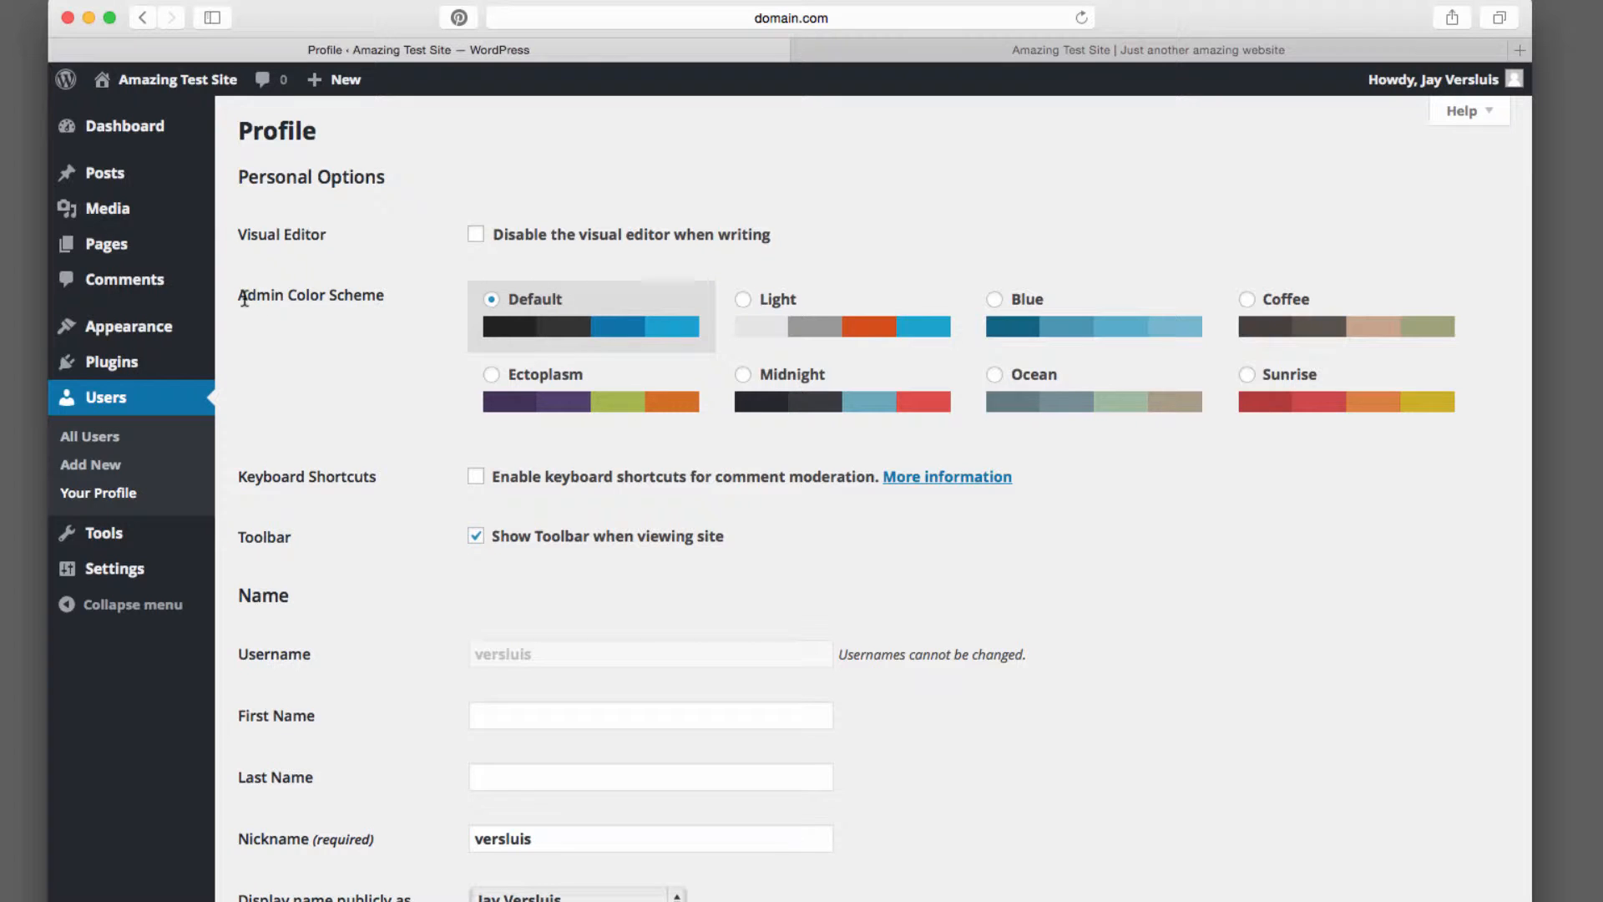
pyautogui.moveTo(238, 296); pyautogui.dragTo(389, 295)
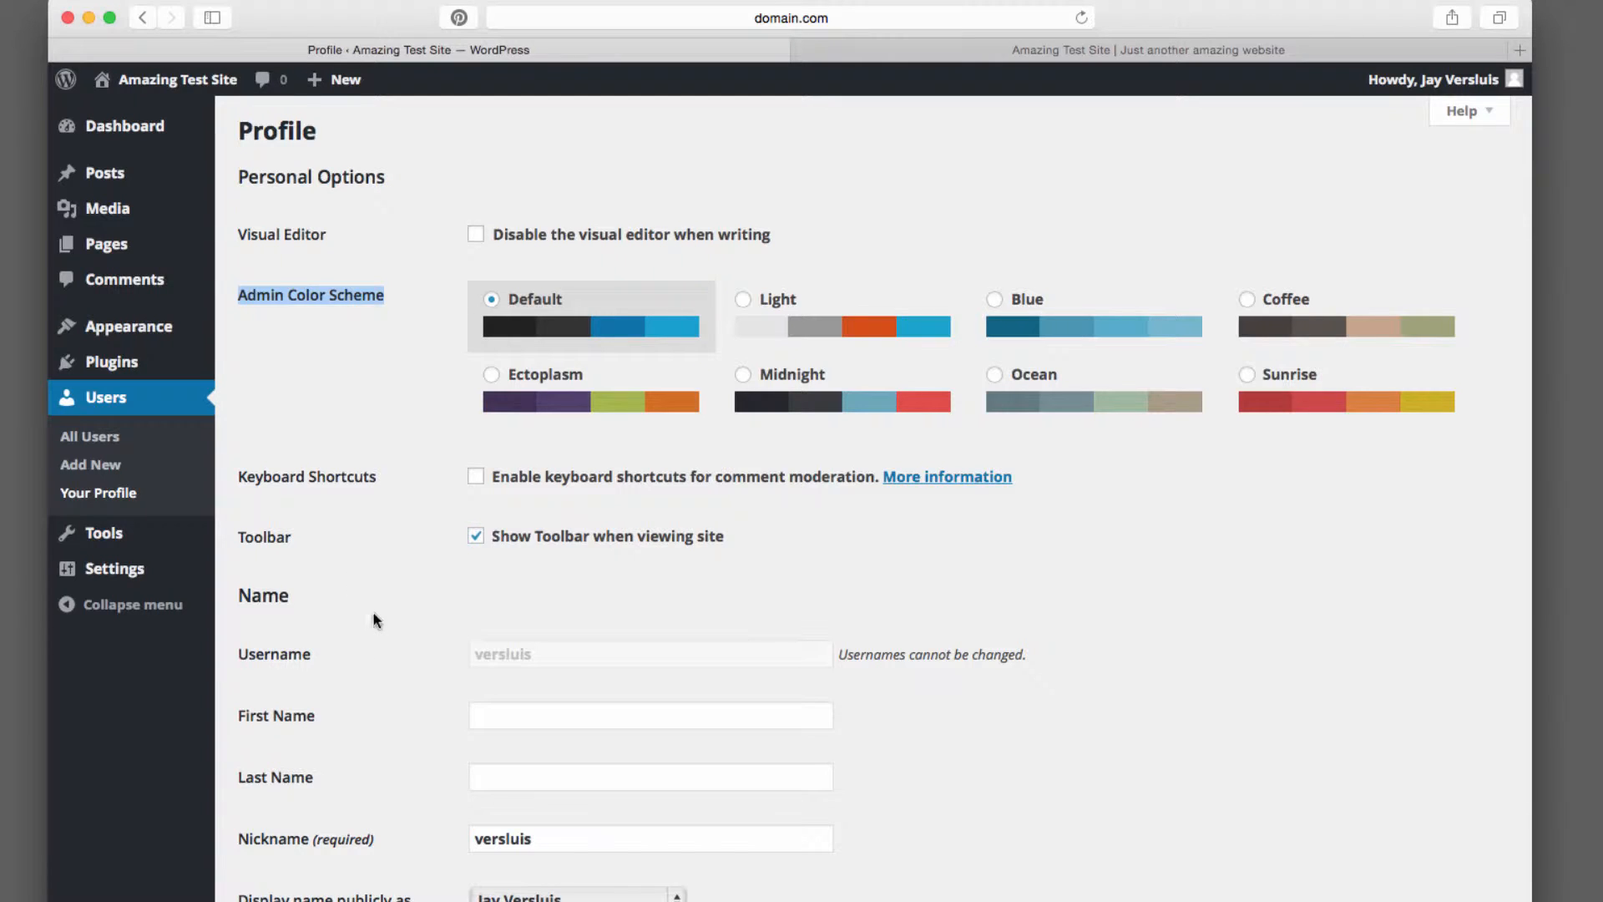
# Preview the Light, Blue, Coffee, Sunrise, Ocean, Midnight and Ectoplasm admin colour schemes, finishing with Default reselected
pyautogui.click(745, 300)
pyautogui.click(998, 308)
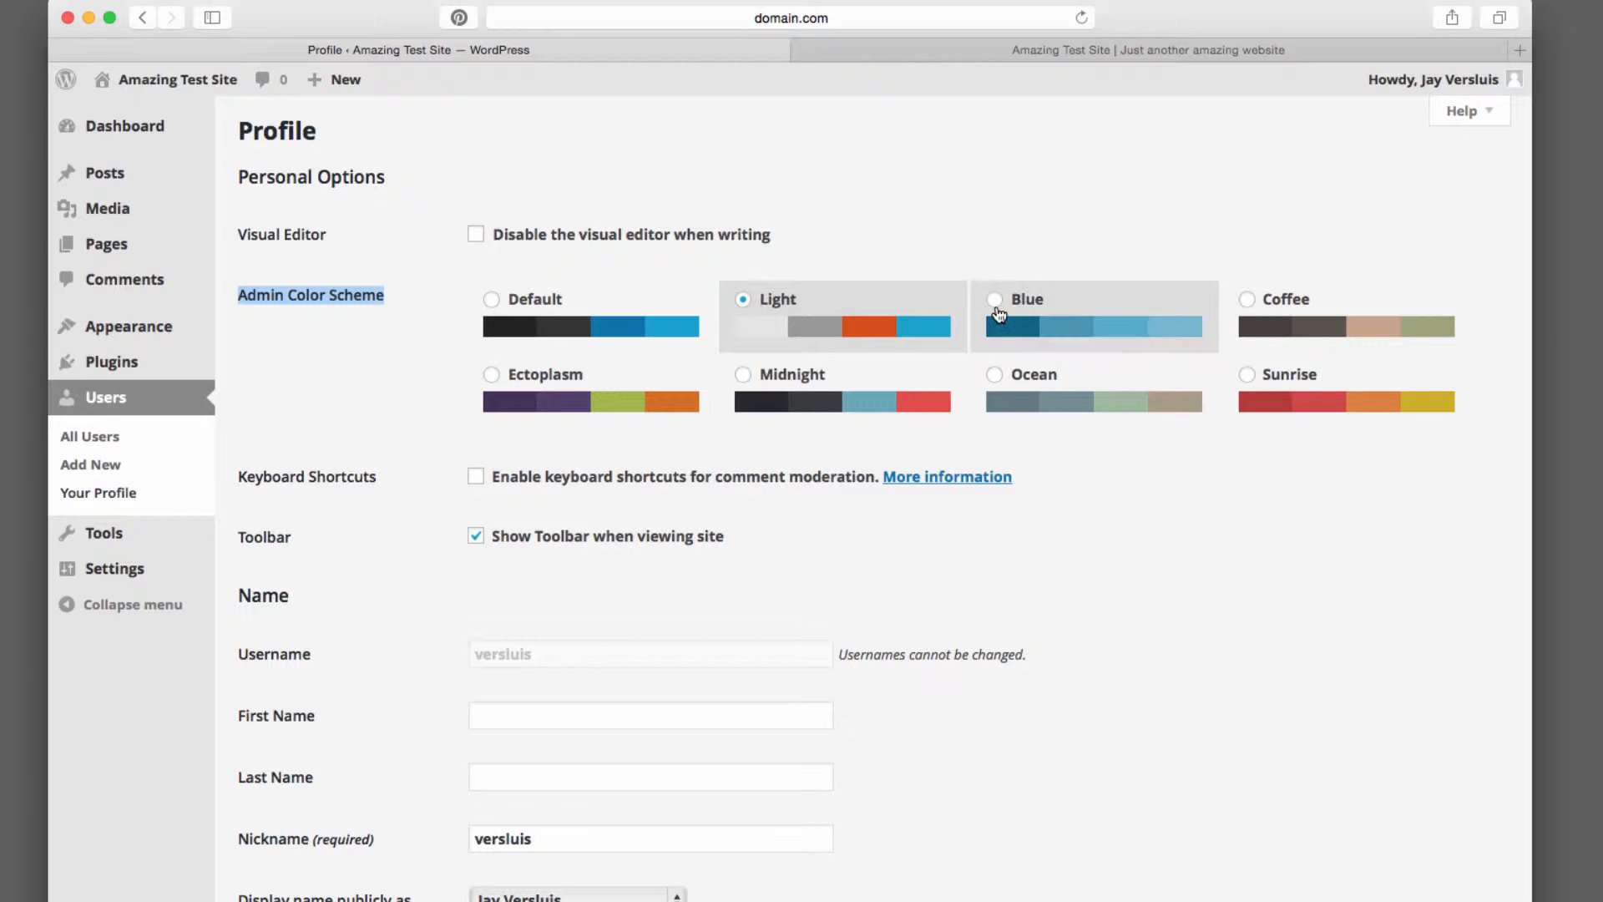
pyautogui.click(1247, 299)
pyautogui.click(1247, 374)
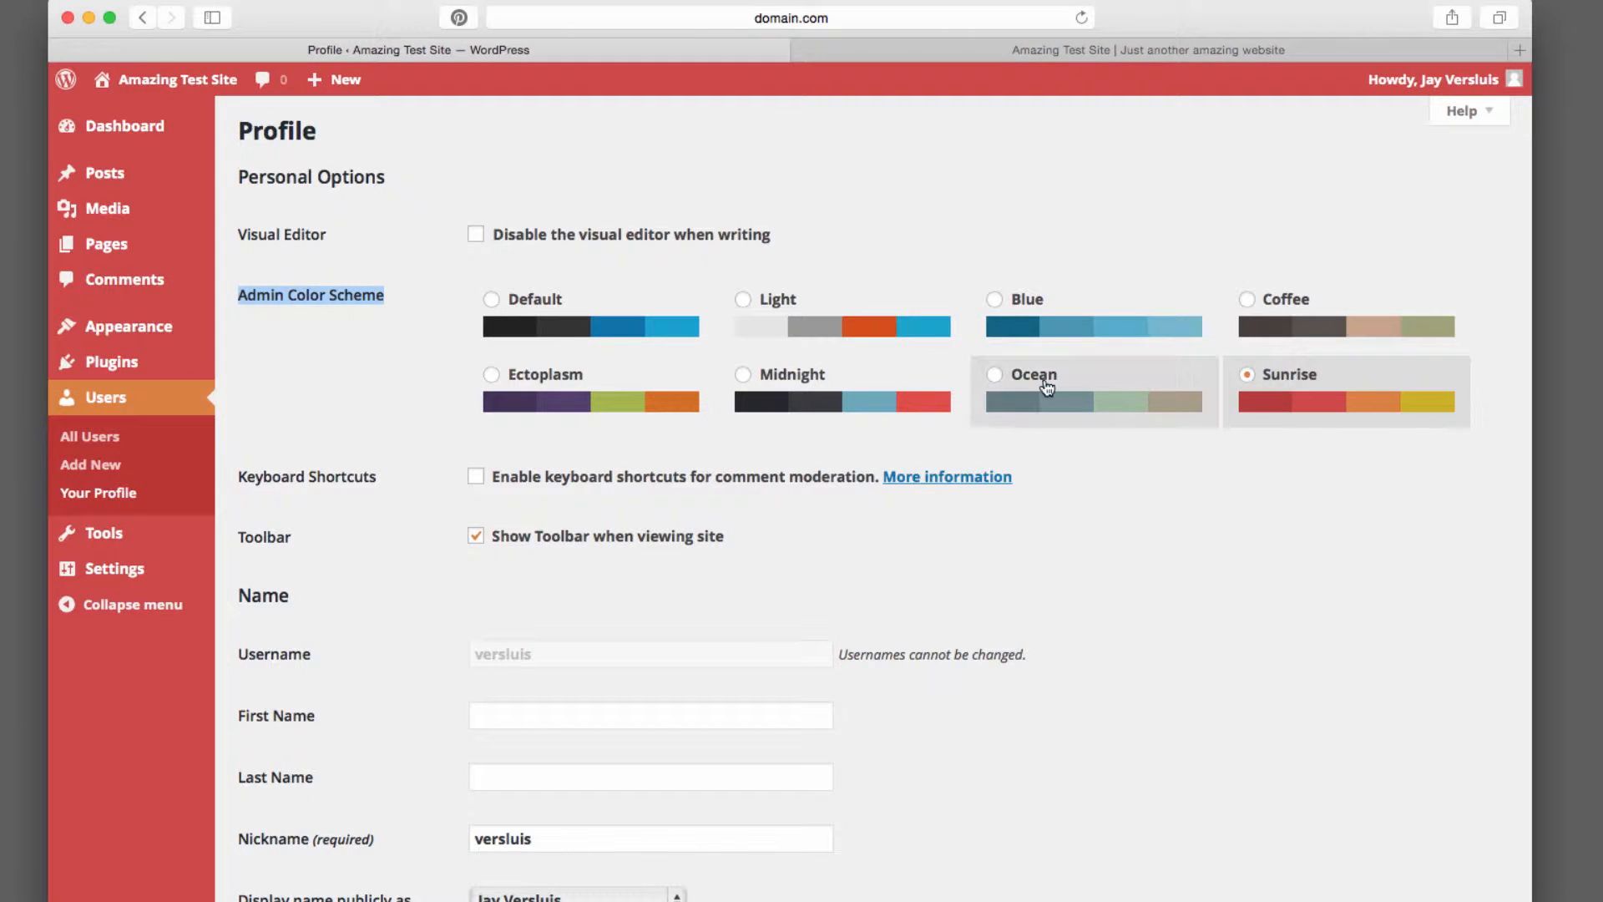
pyautogui.click(997, 378)
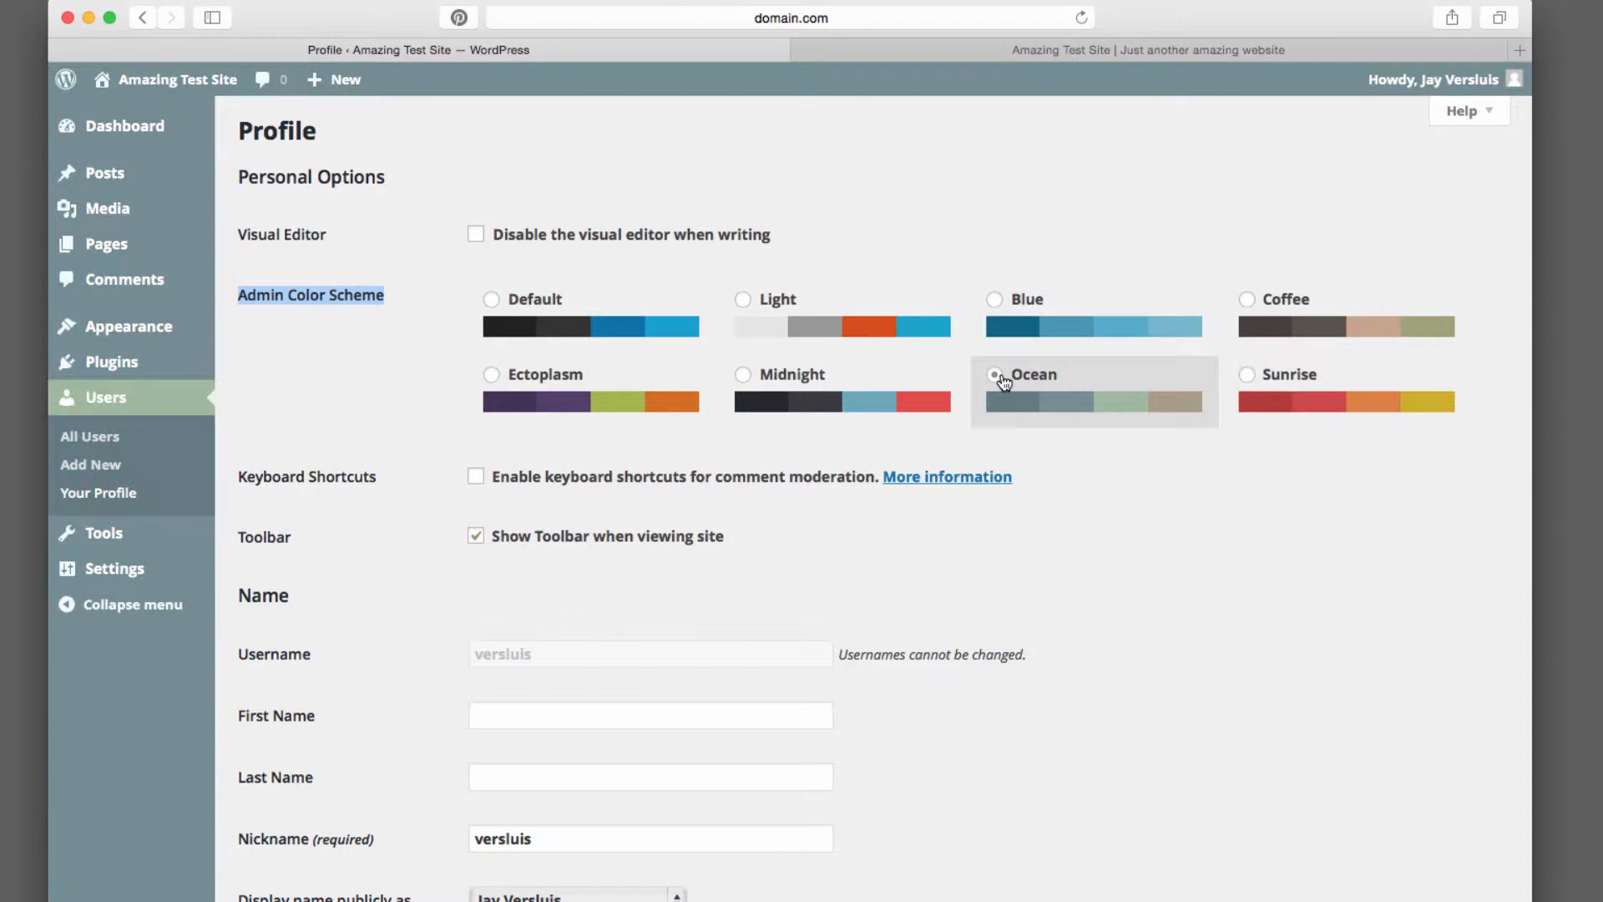
pyautogui.click(810, 391)
pyautogui.click(568, 385)
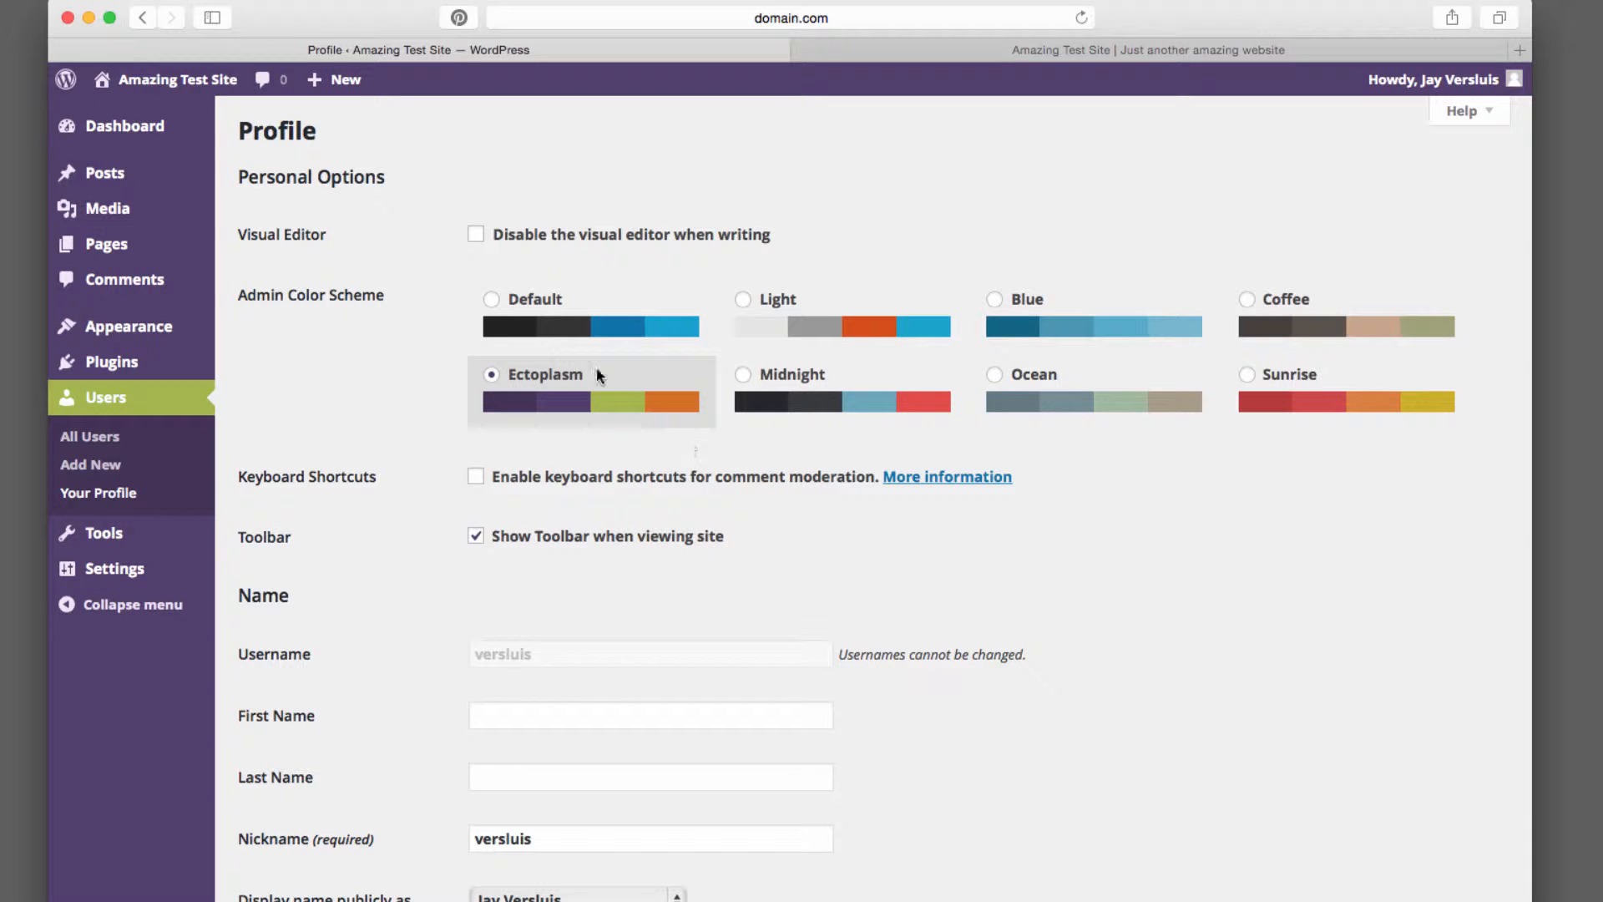
pyautogui.click(552, 311)
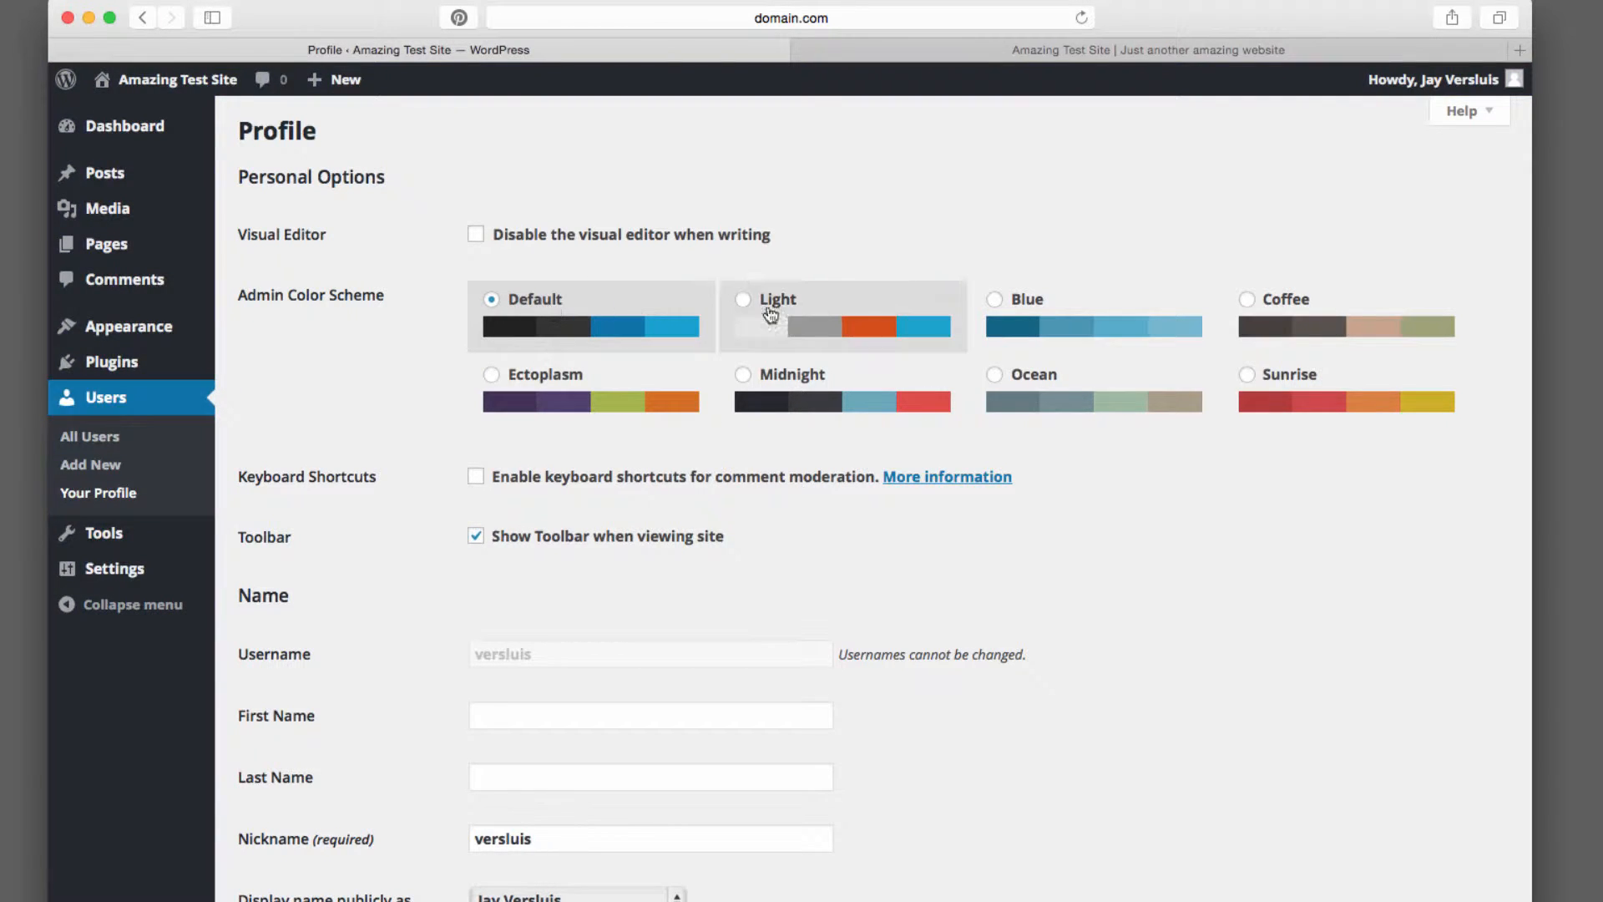
pyautogui.click(834, 308)
pyautogui.click(1142, 304)
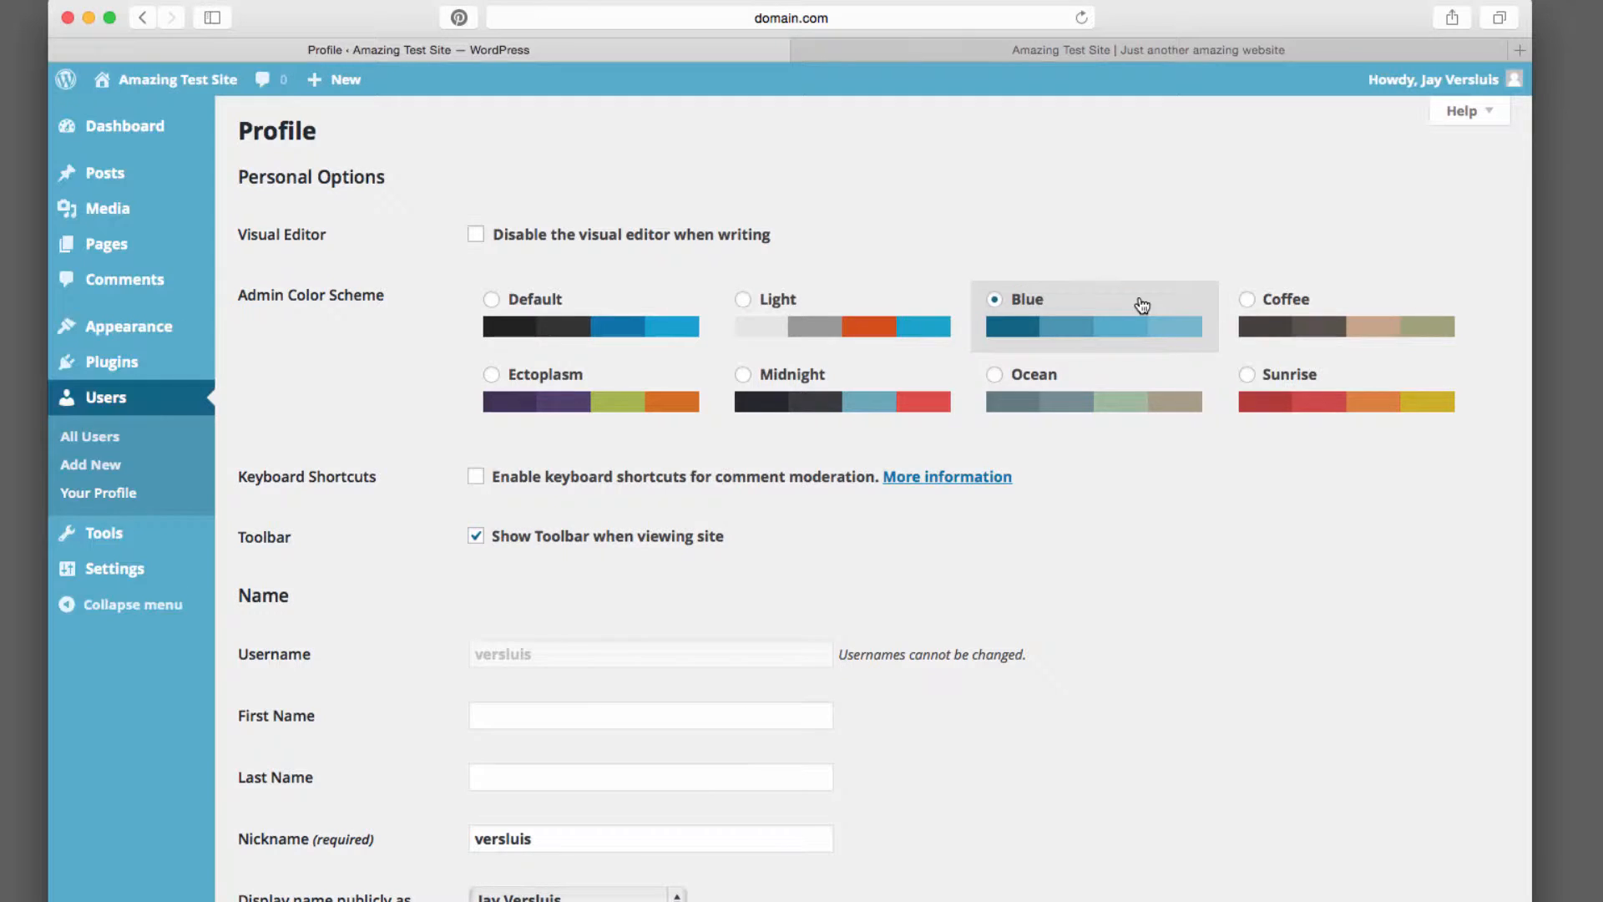
pyautogui.click(1287, 306)
pyautogui.click(552, 310)
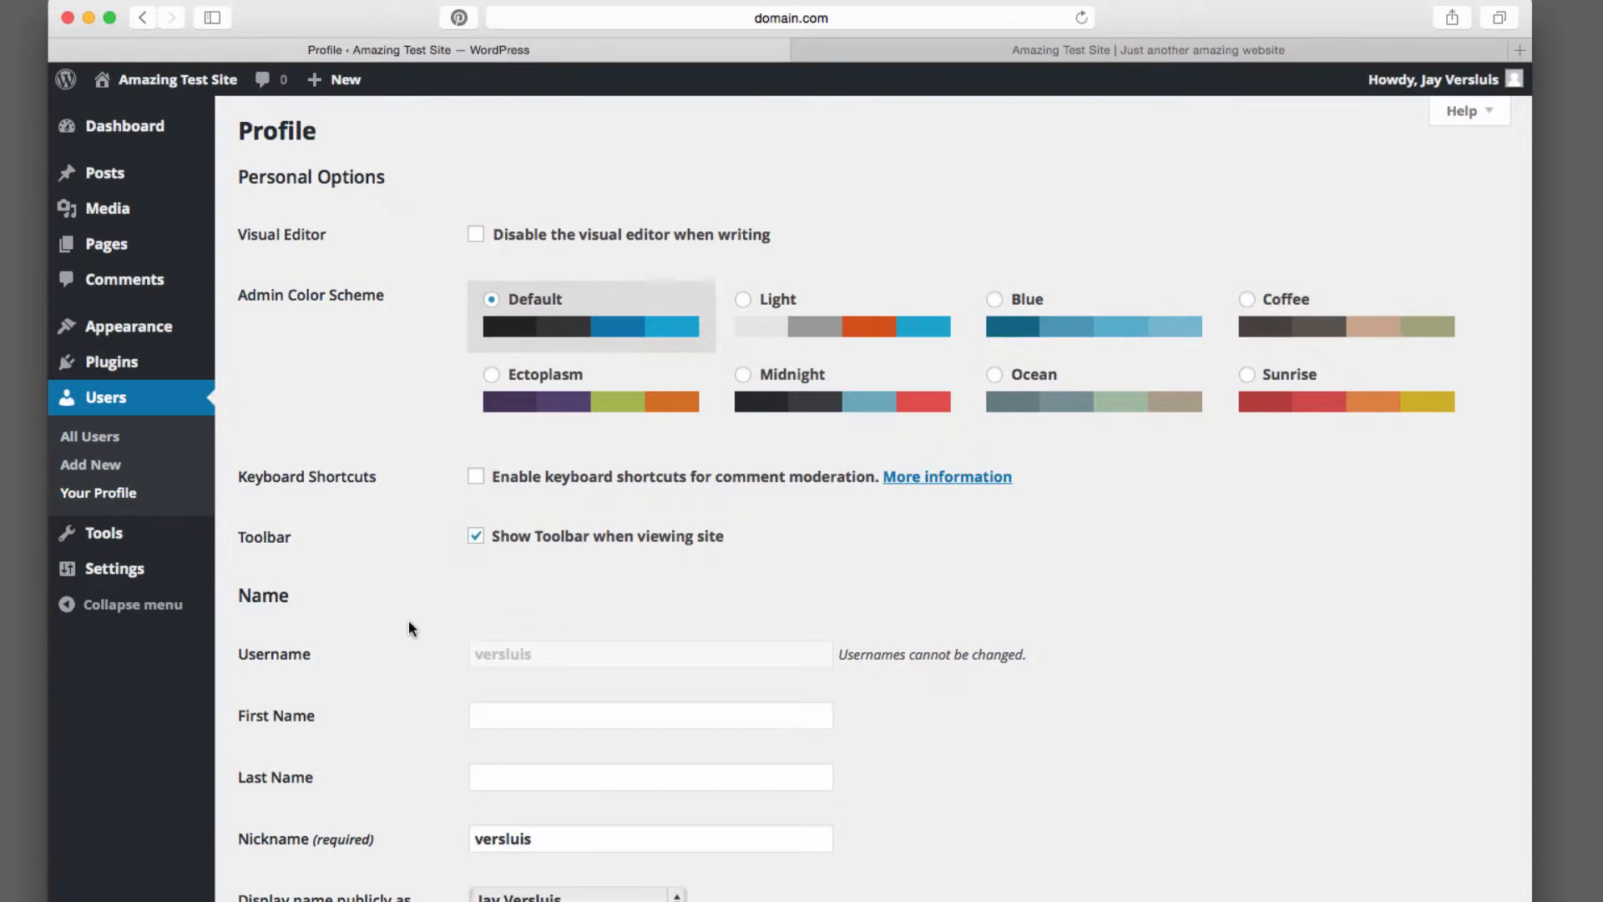
# Fill in the First Name and Last Name fields with the user's first and last name
pyautogui.scroll(-5, 409, 622)
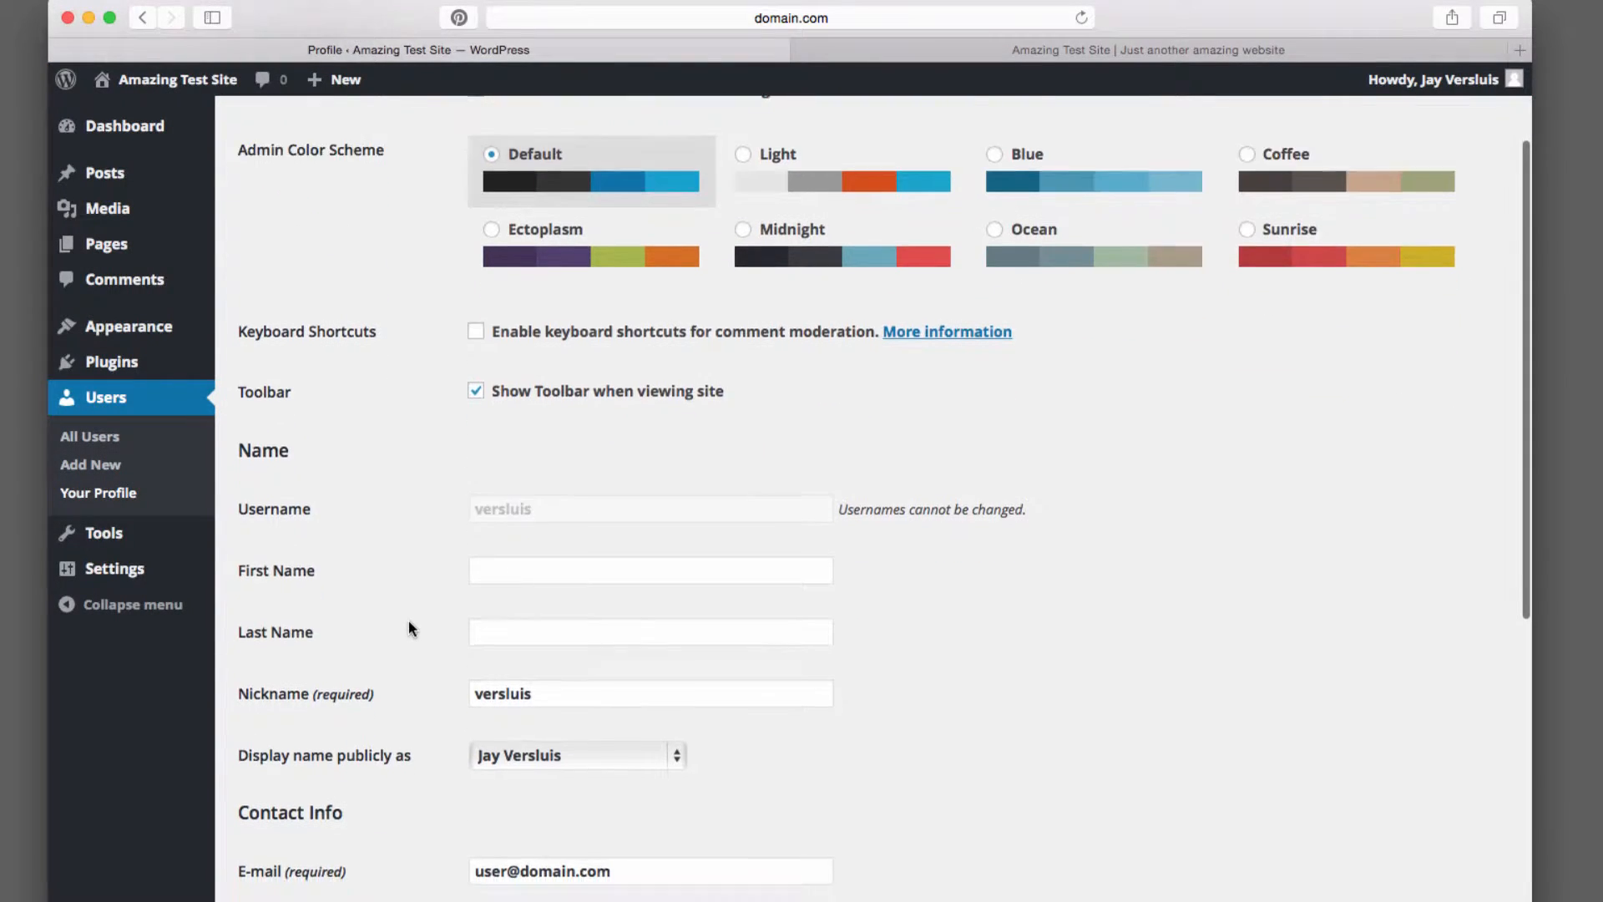
pyautogui.scroll(-3, 408, 627)
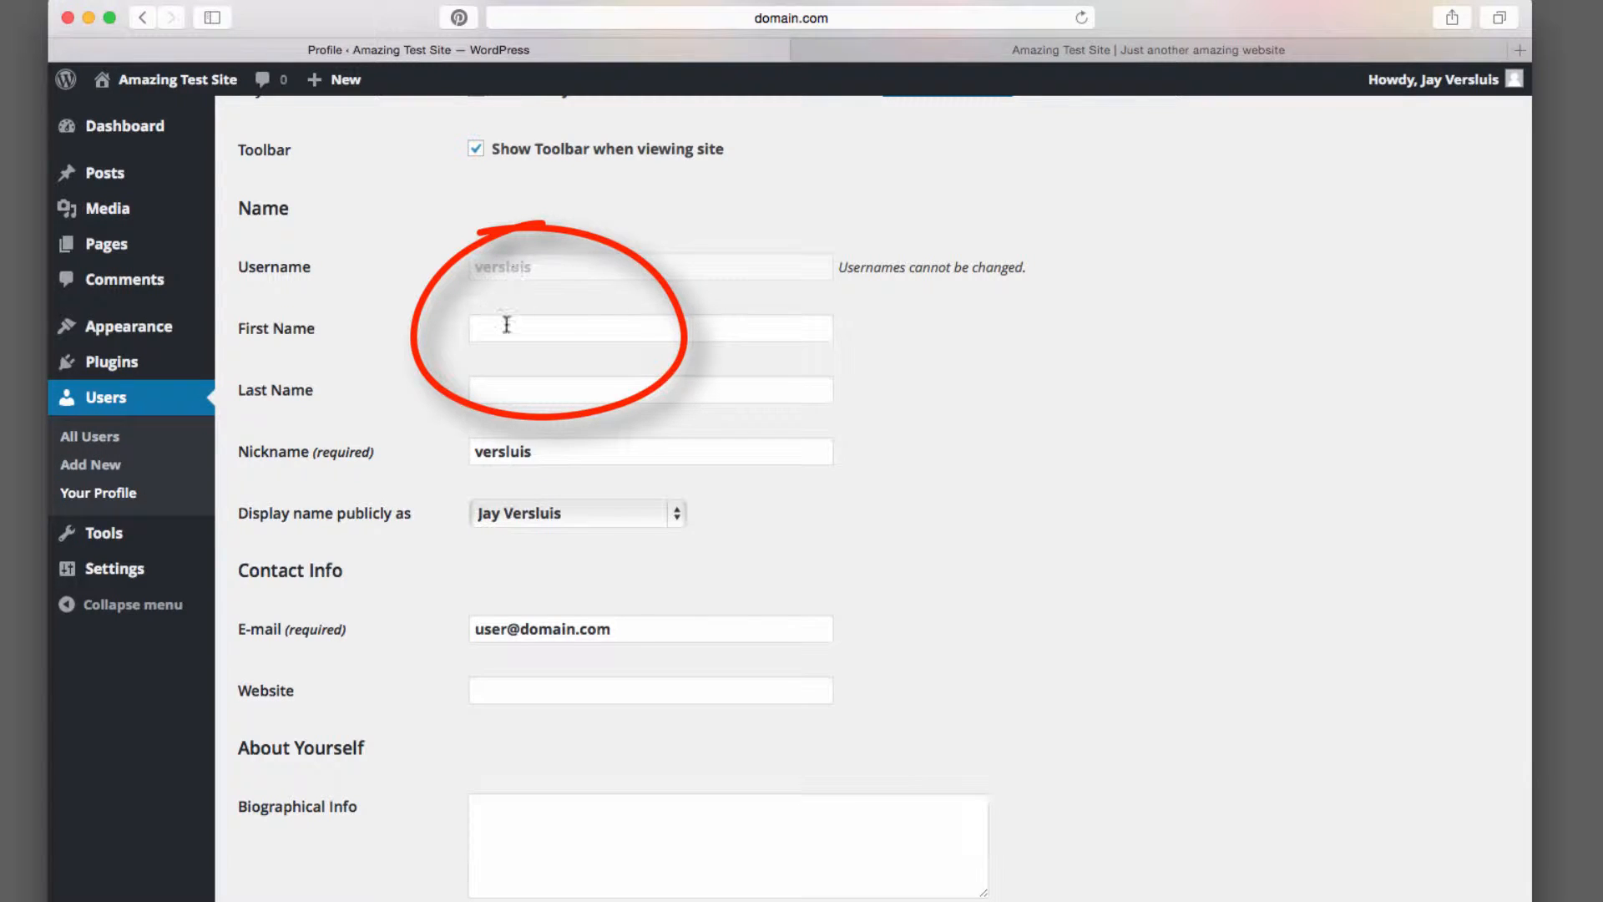
pyautogui.scroll(-2, 453, 382)
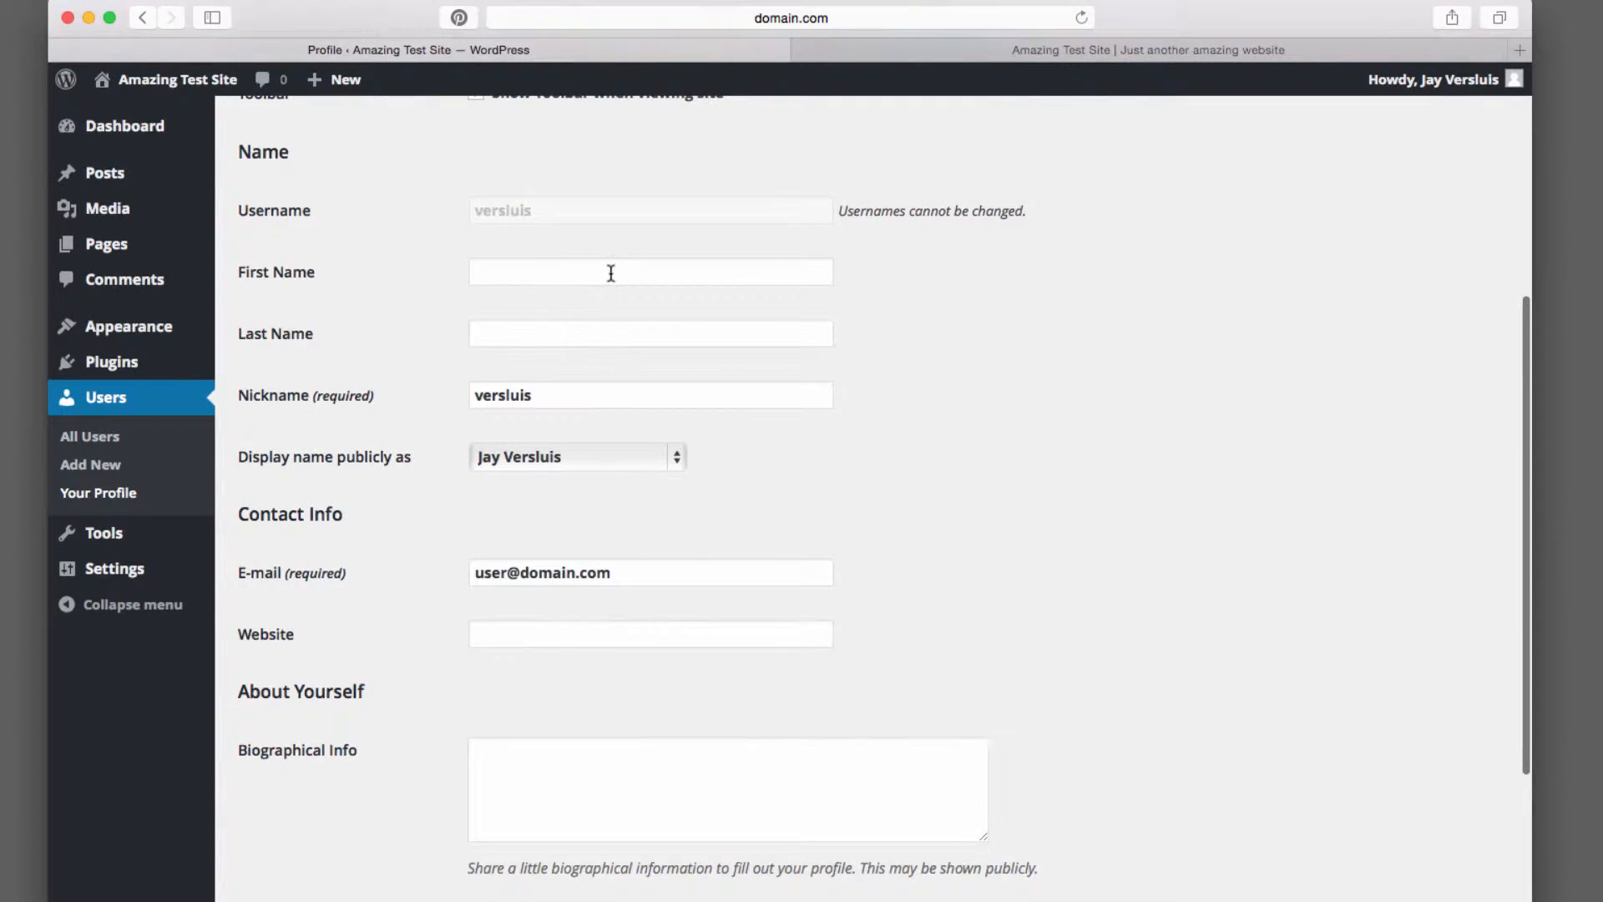
pyautogui.click(608, 272)
pyautogui.write('Jay')
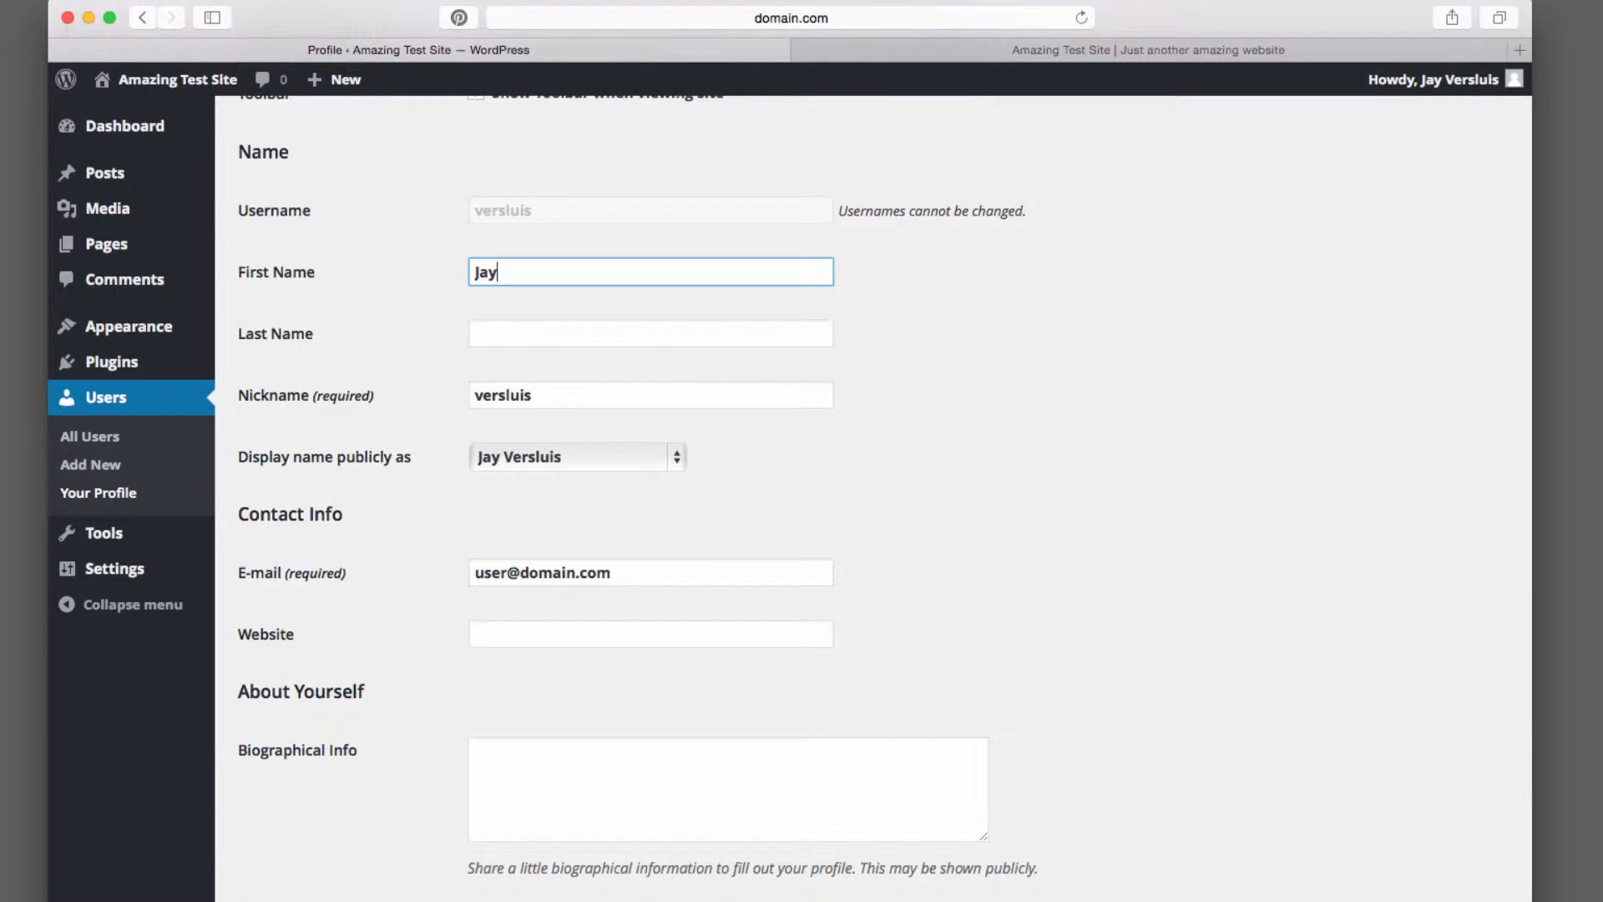
pyautogui.press('Tab')
pyautogui.write('Versluis')
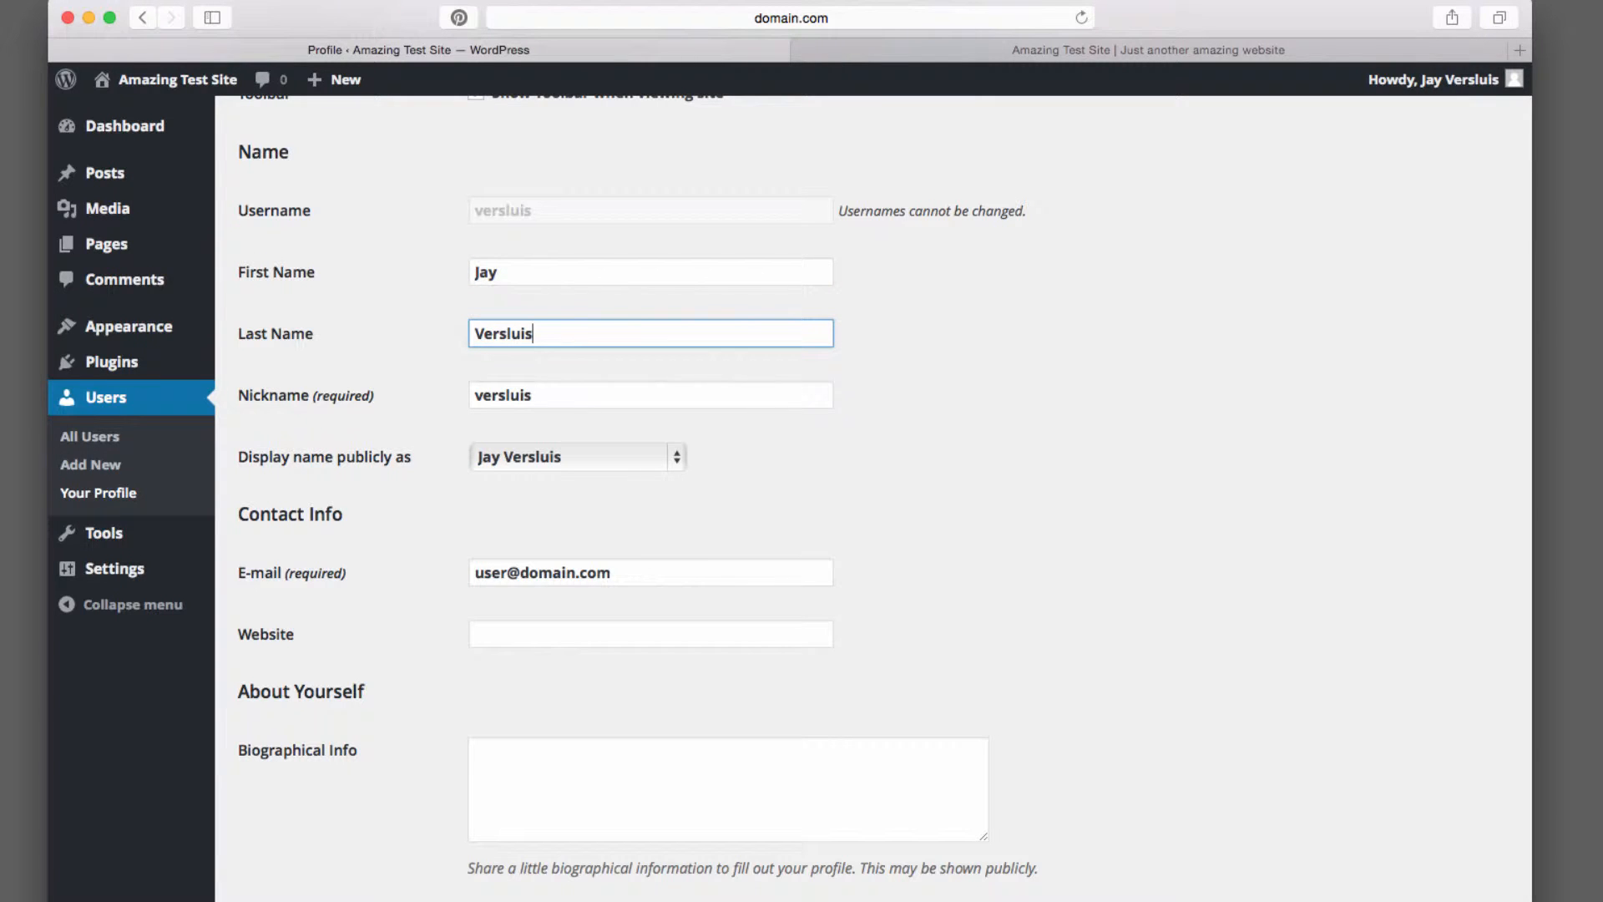
# Review the options available for the public display name
pyautogui.click(706, 386)
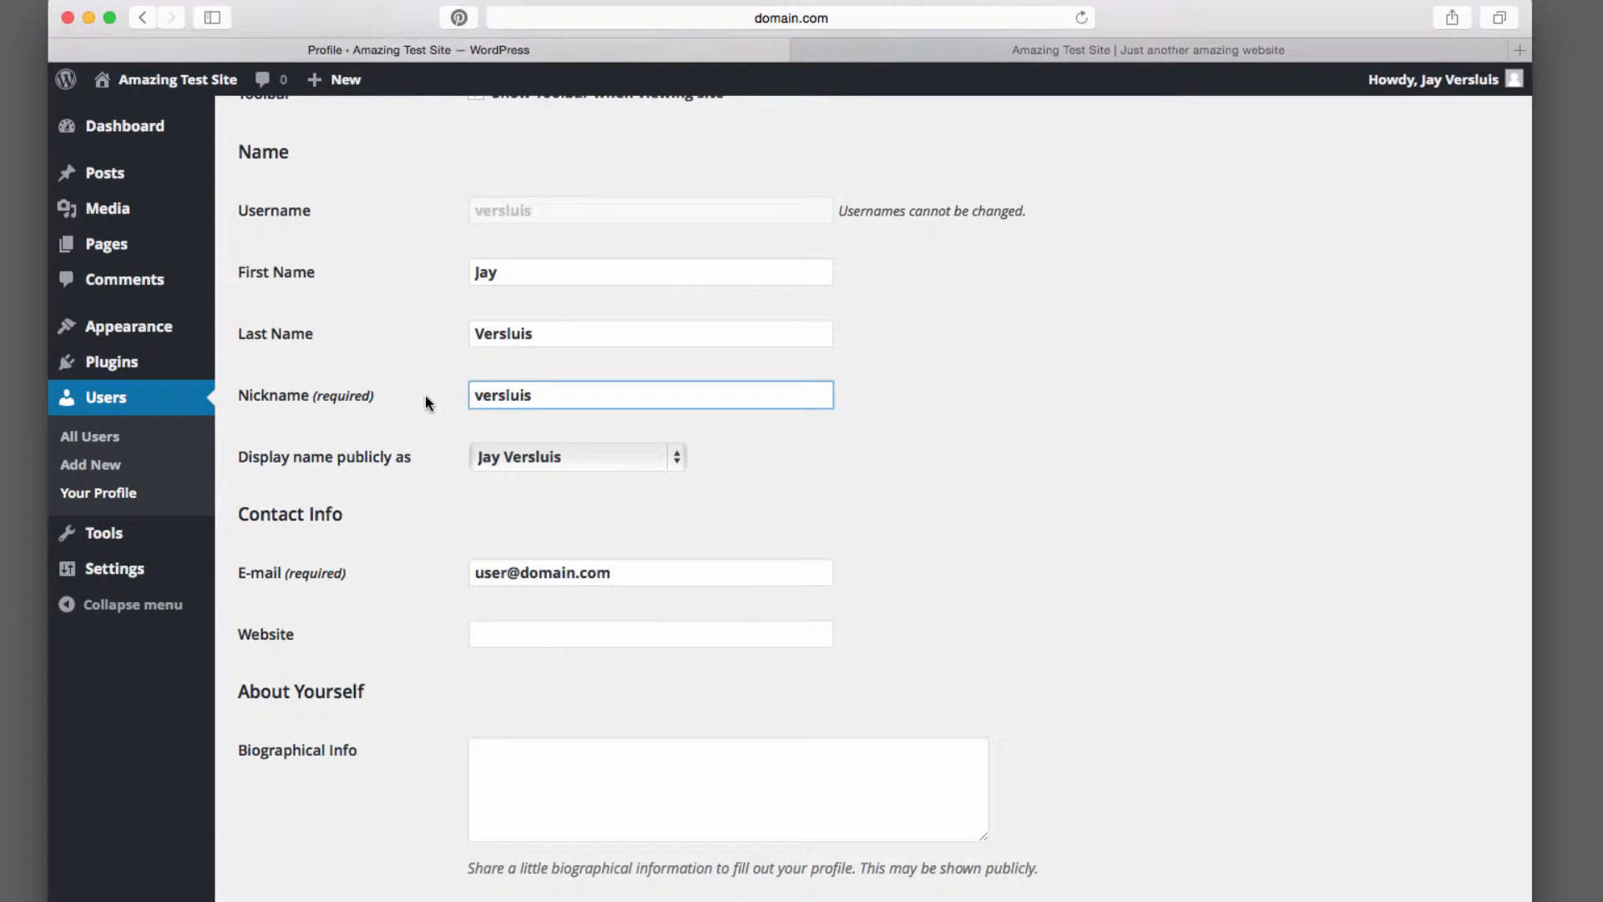
pyautogui.scroll(1, 424, 394)
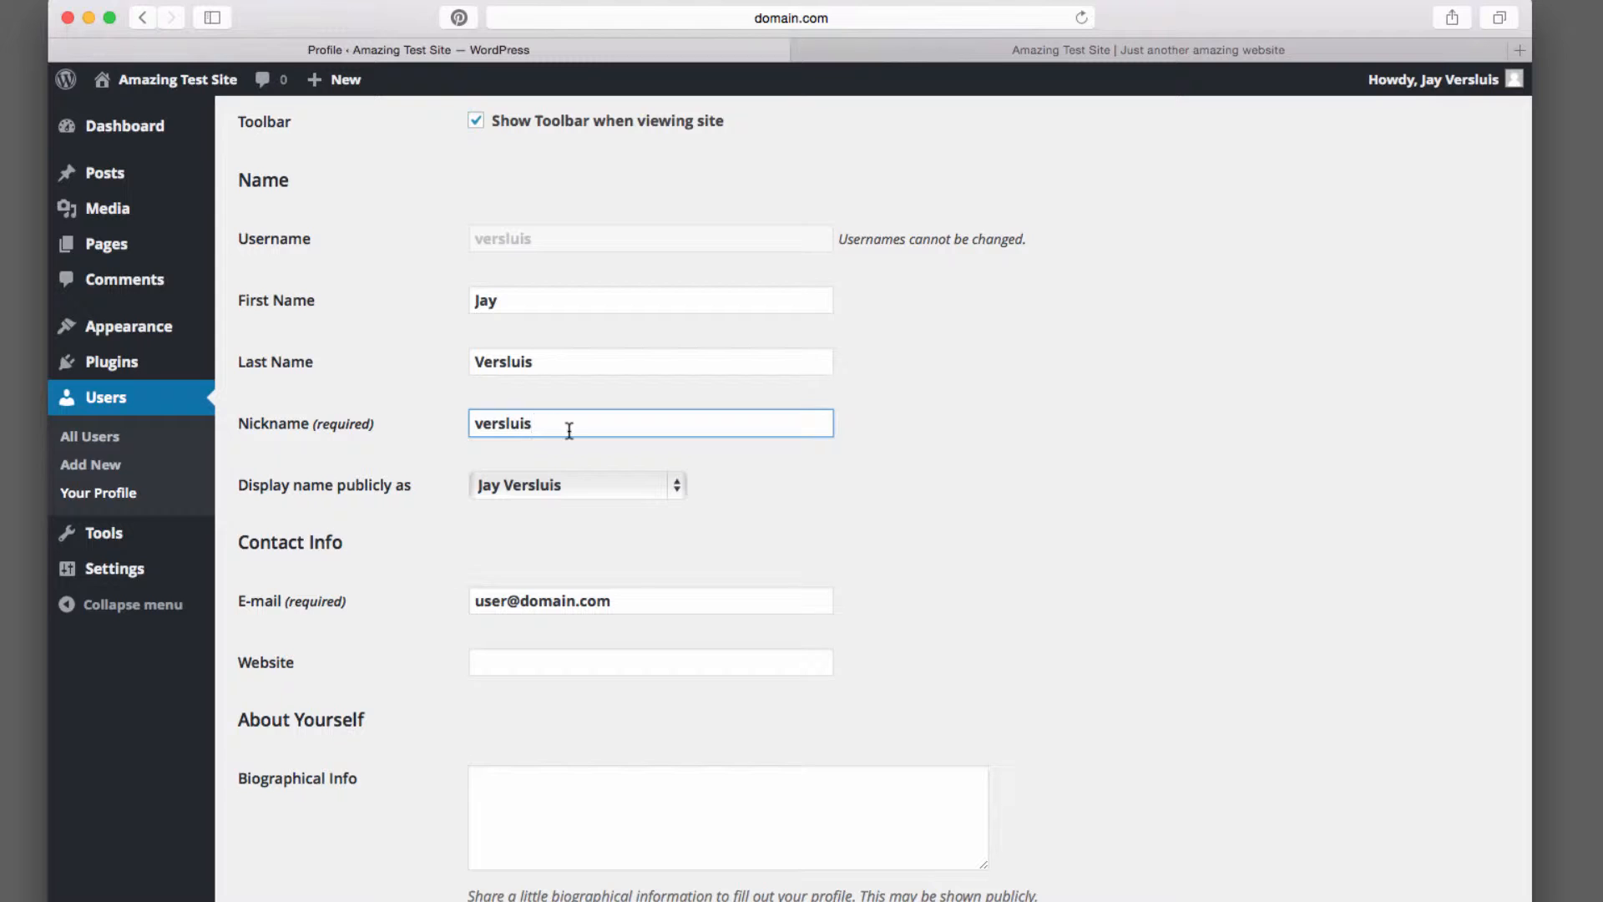
pyautogui.moveTo(412, 482); pyautogui.dragTo(248, 486)
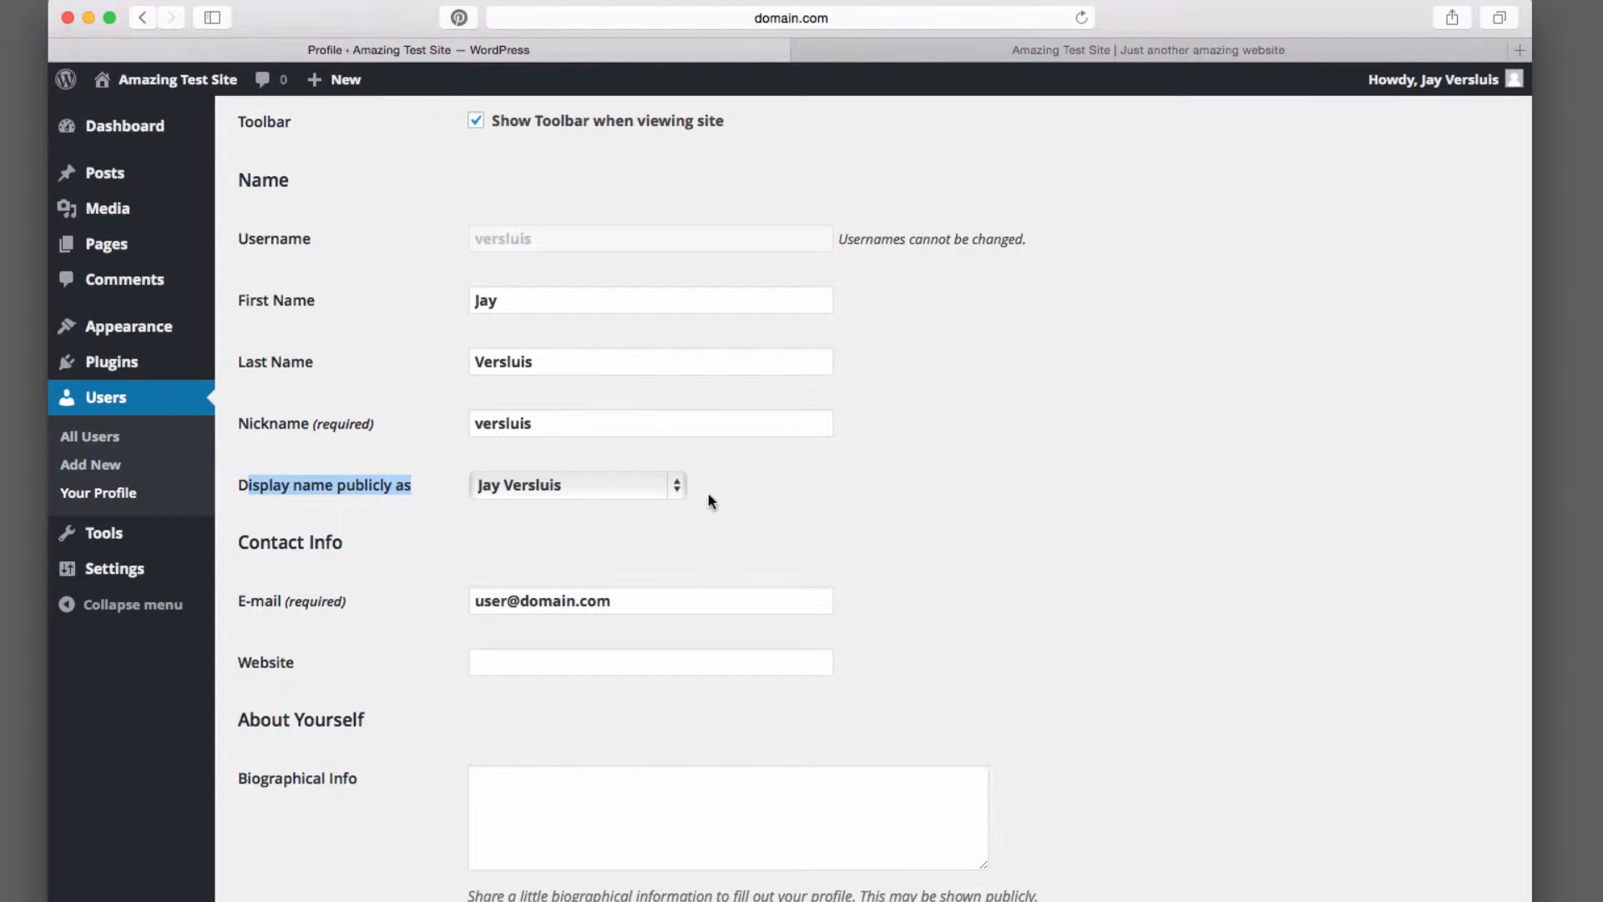
pyautogui.click(673, 485)
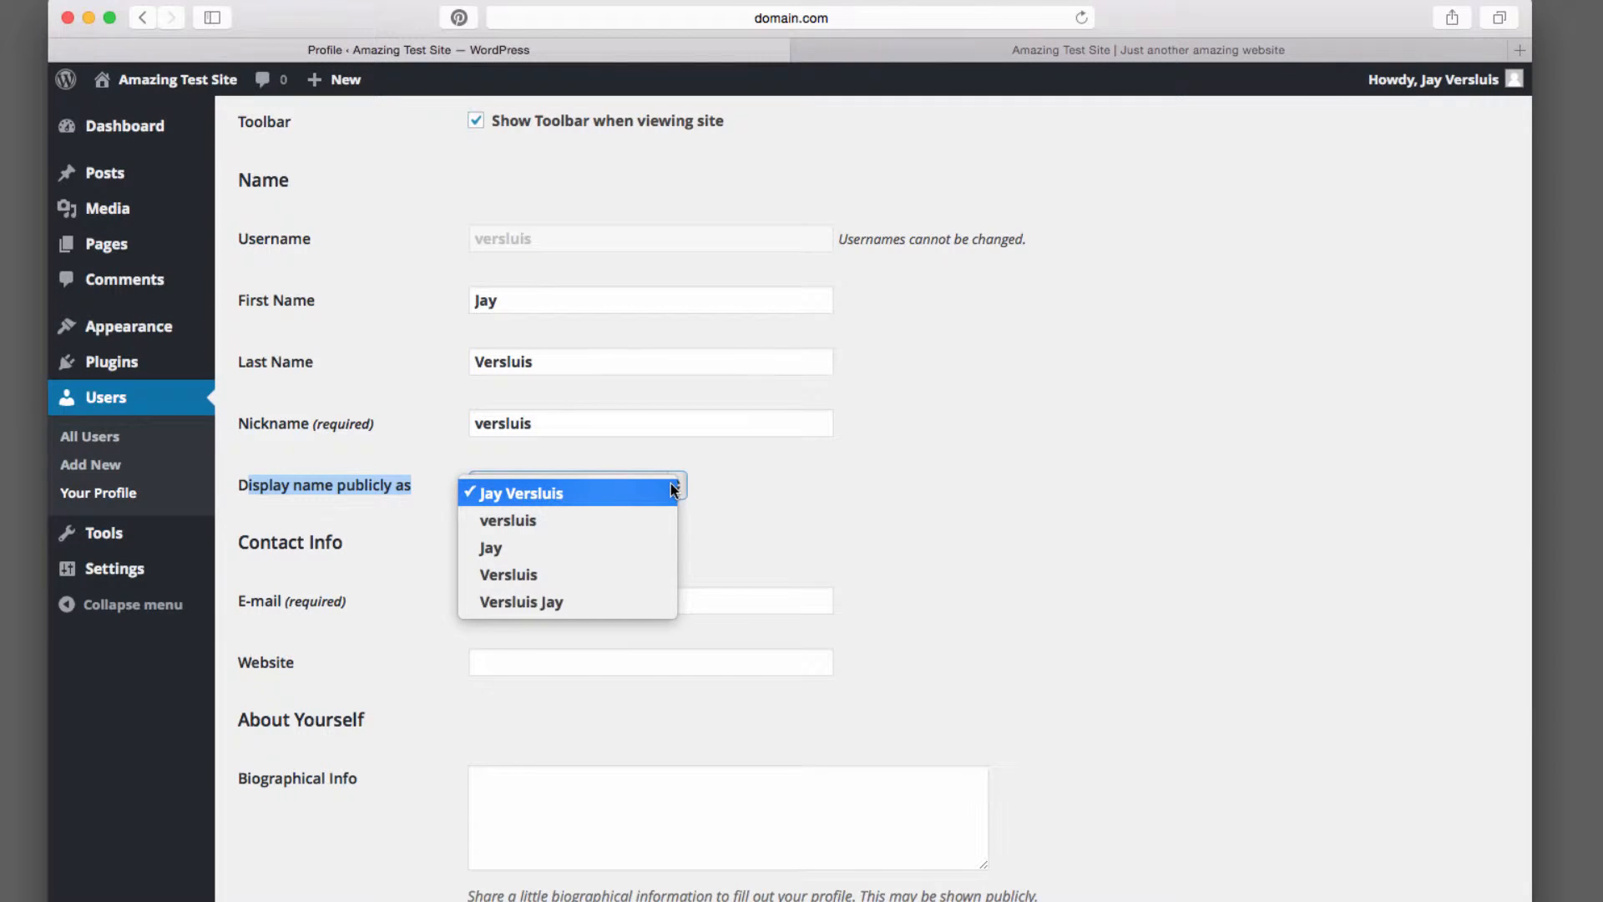
pyautogui.click(671, 485)
# Open the Kafka-esque post on the site and examine the logged-in name shown above the comment form
pyautogui.click(1160, 56)
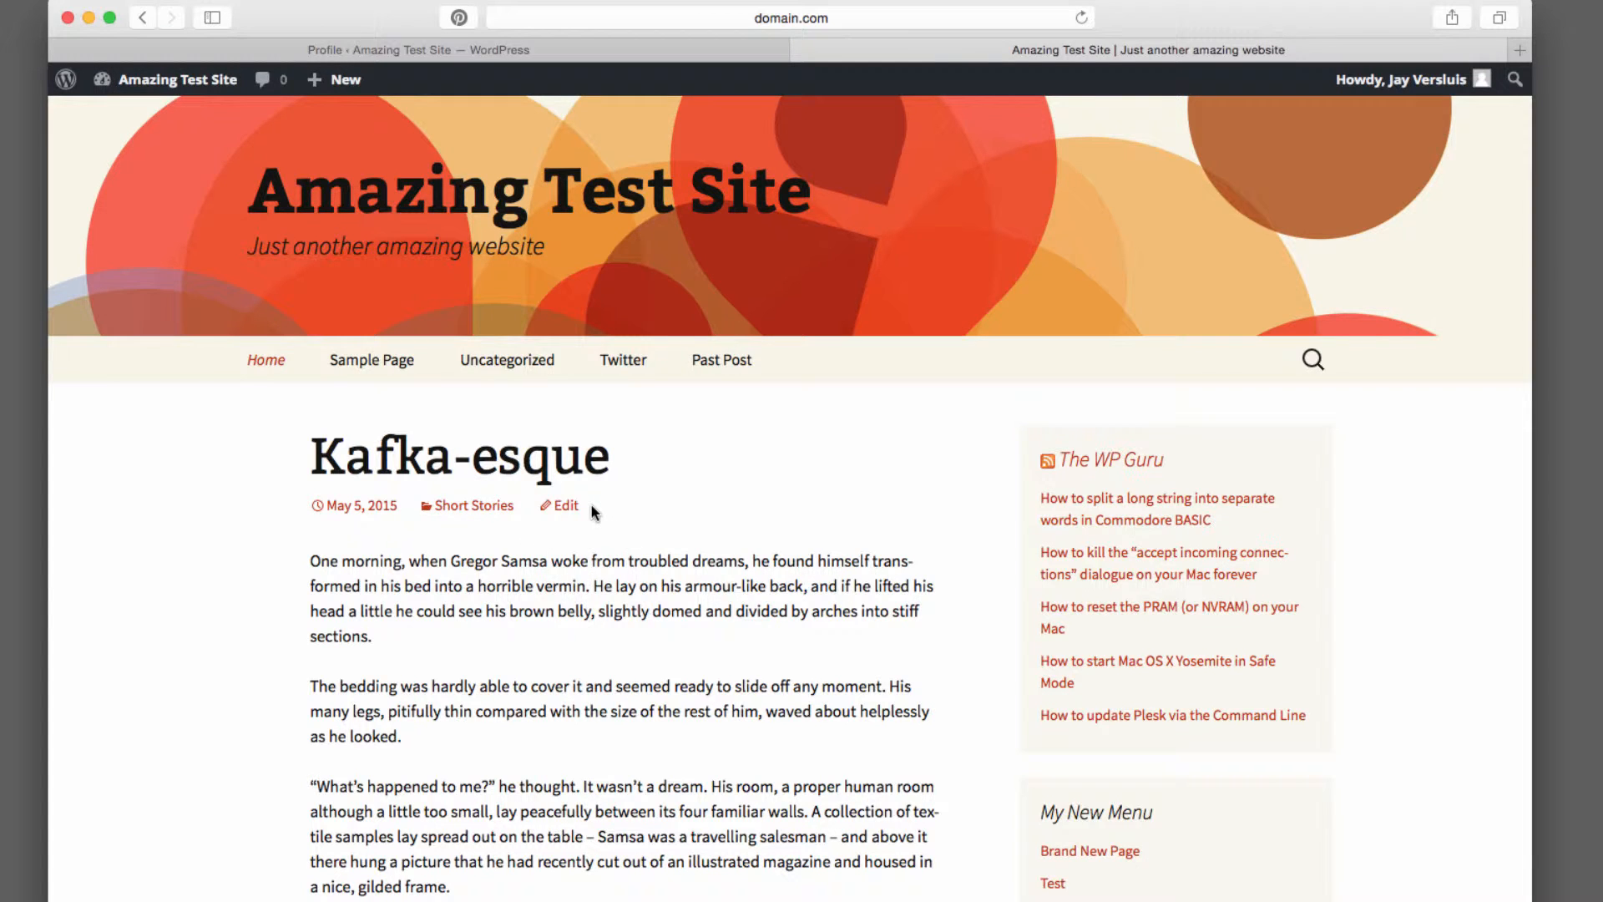
pyautogui.scroll(-5, 734, 508)
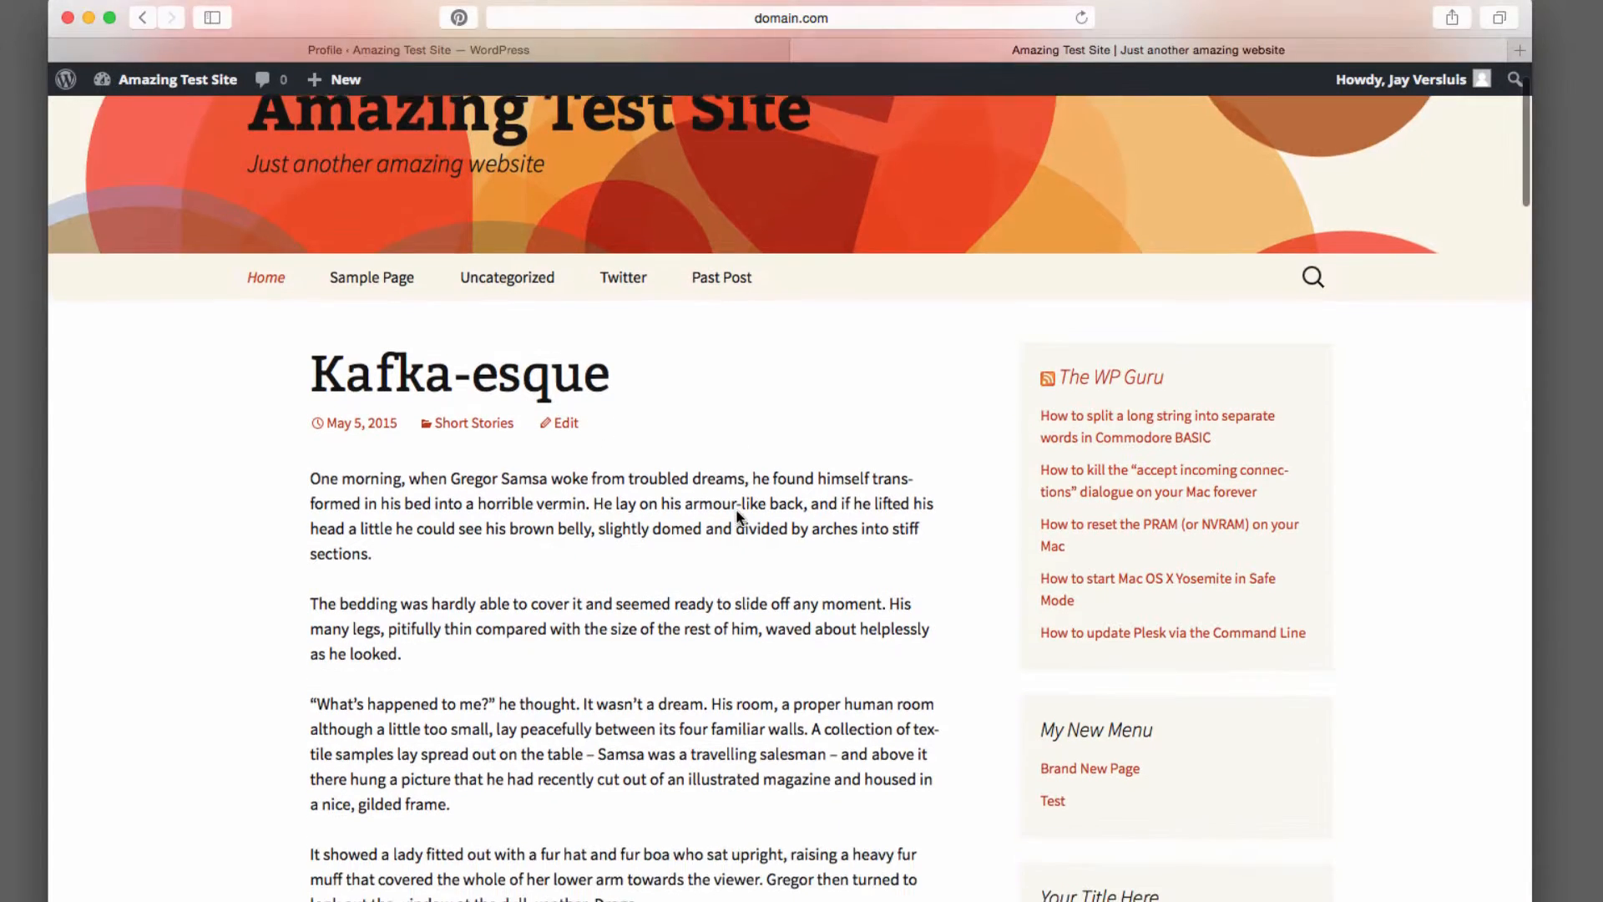
pyautogui.scroll(3, 735, 508)
pyautogui.scroll(3, 737, 511)
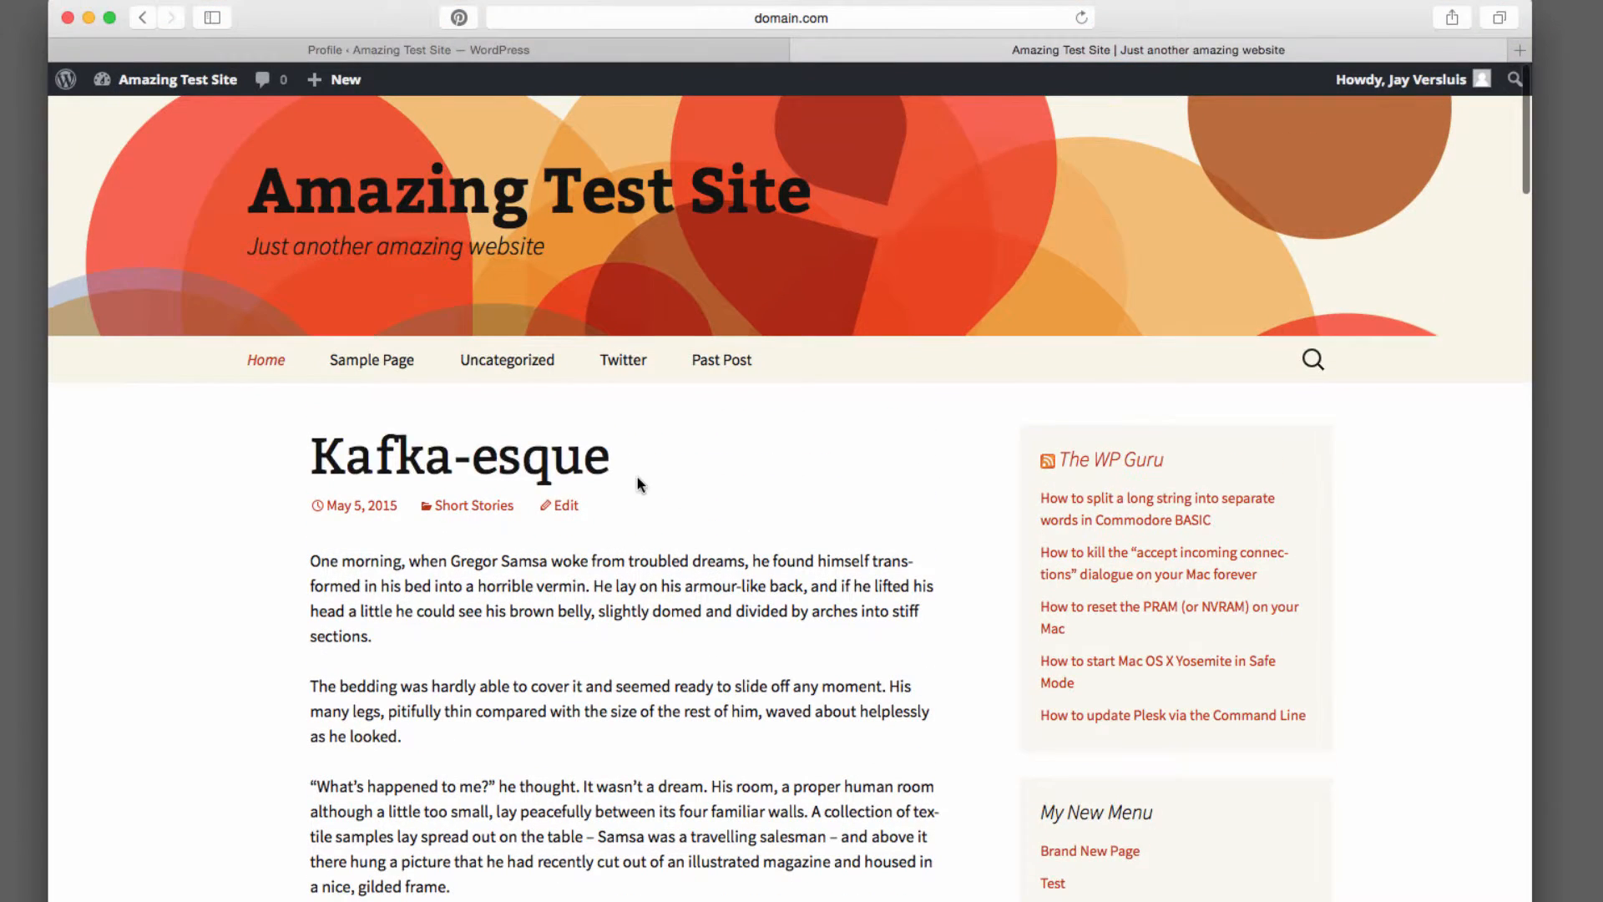
pyautogui.click(543, 468)
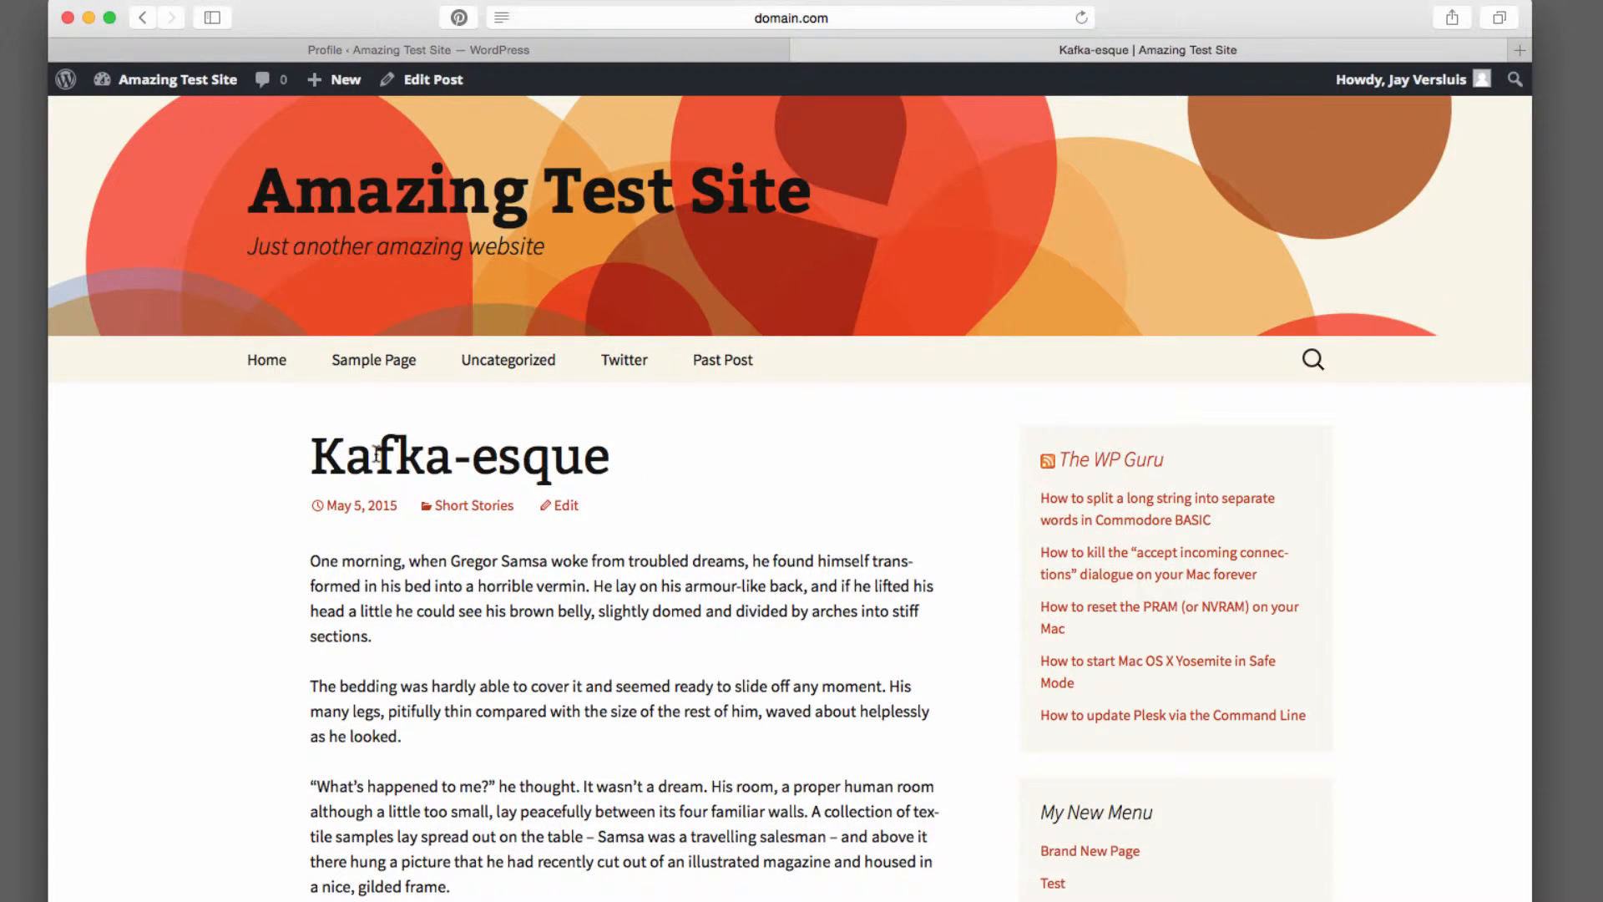
pyautogui.scroll(-5, 733, 618)
pyautogui.scroll(-5, 731, 619)
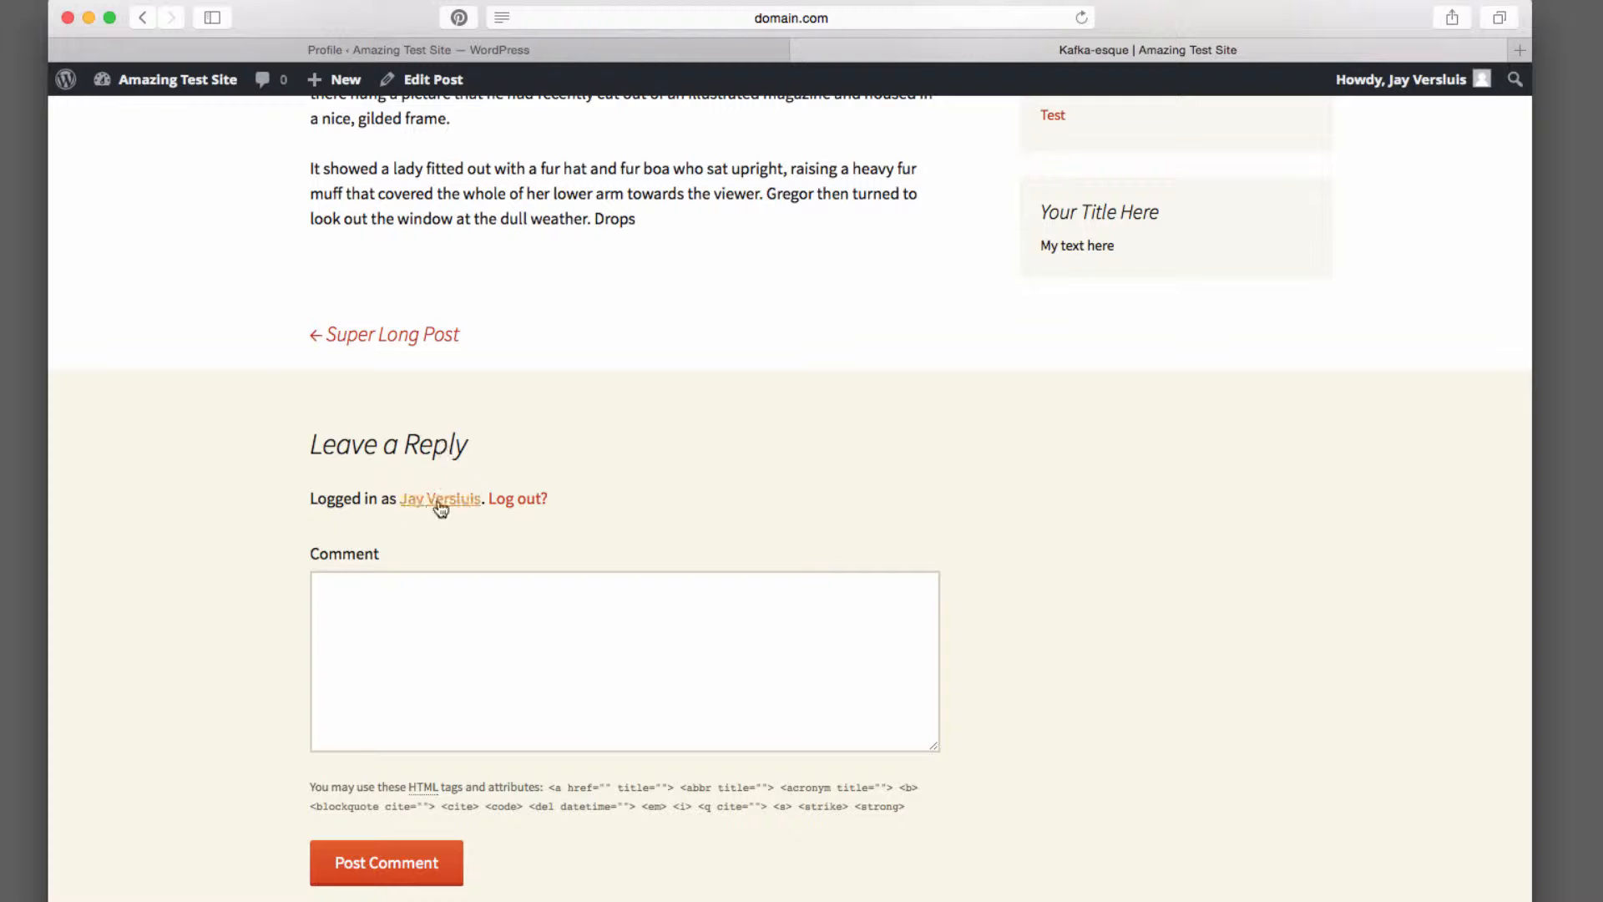
# Set the public display name to the first name only and update the profile
pyautogui.click(687, 51)
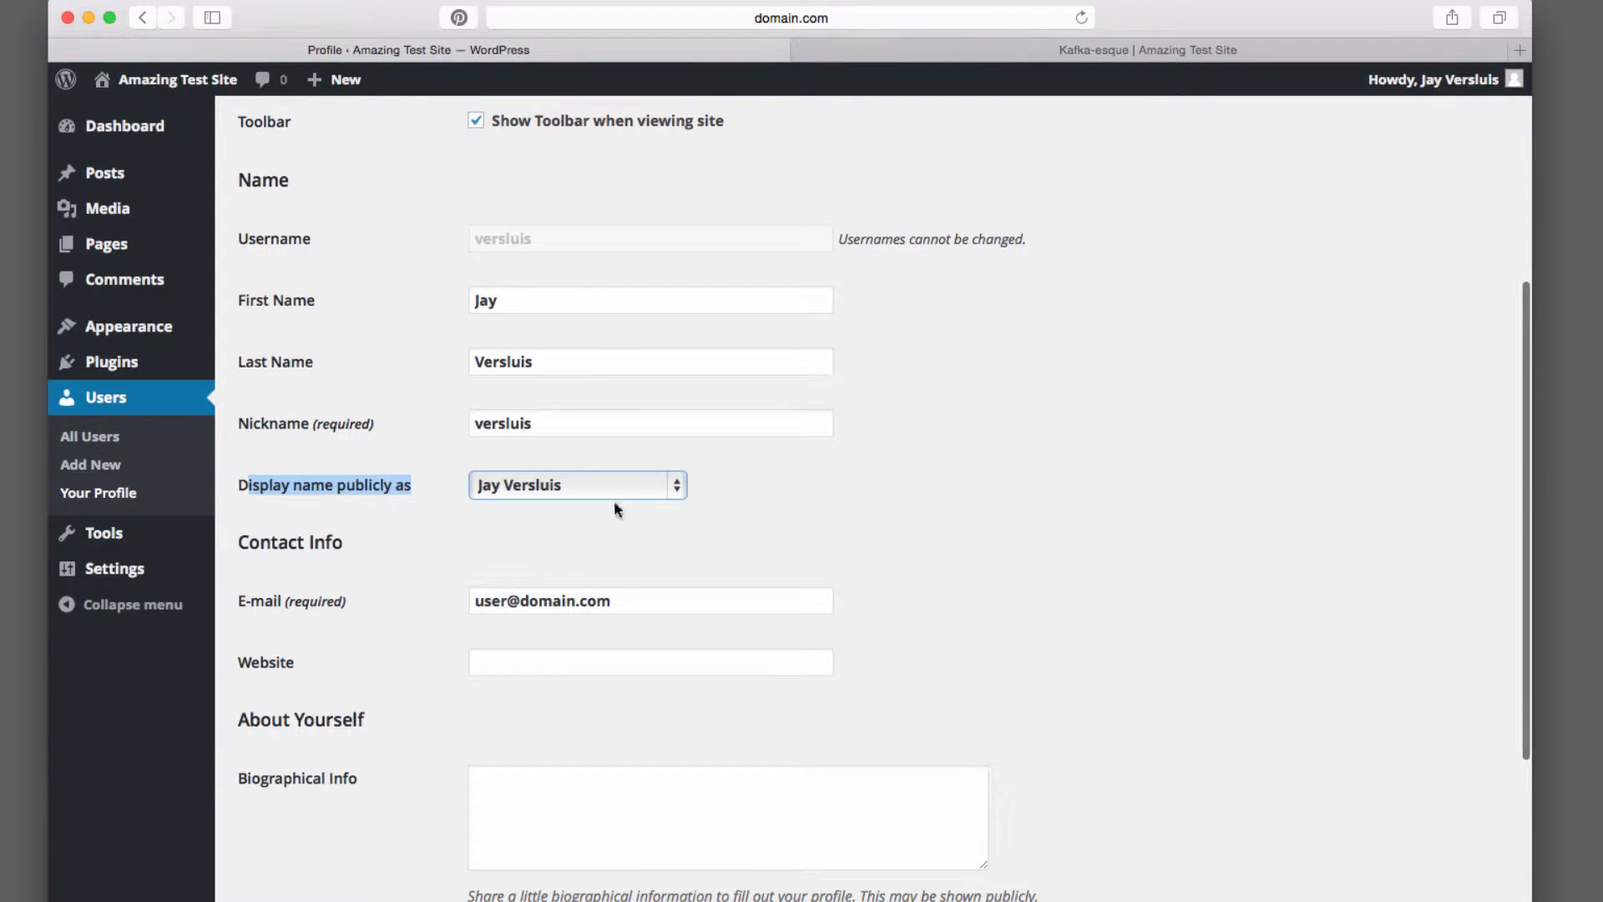
pyautogui.click(679, 485)
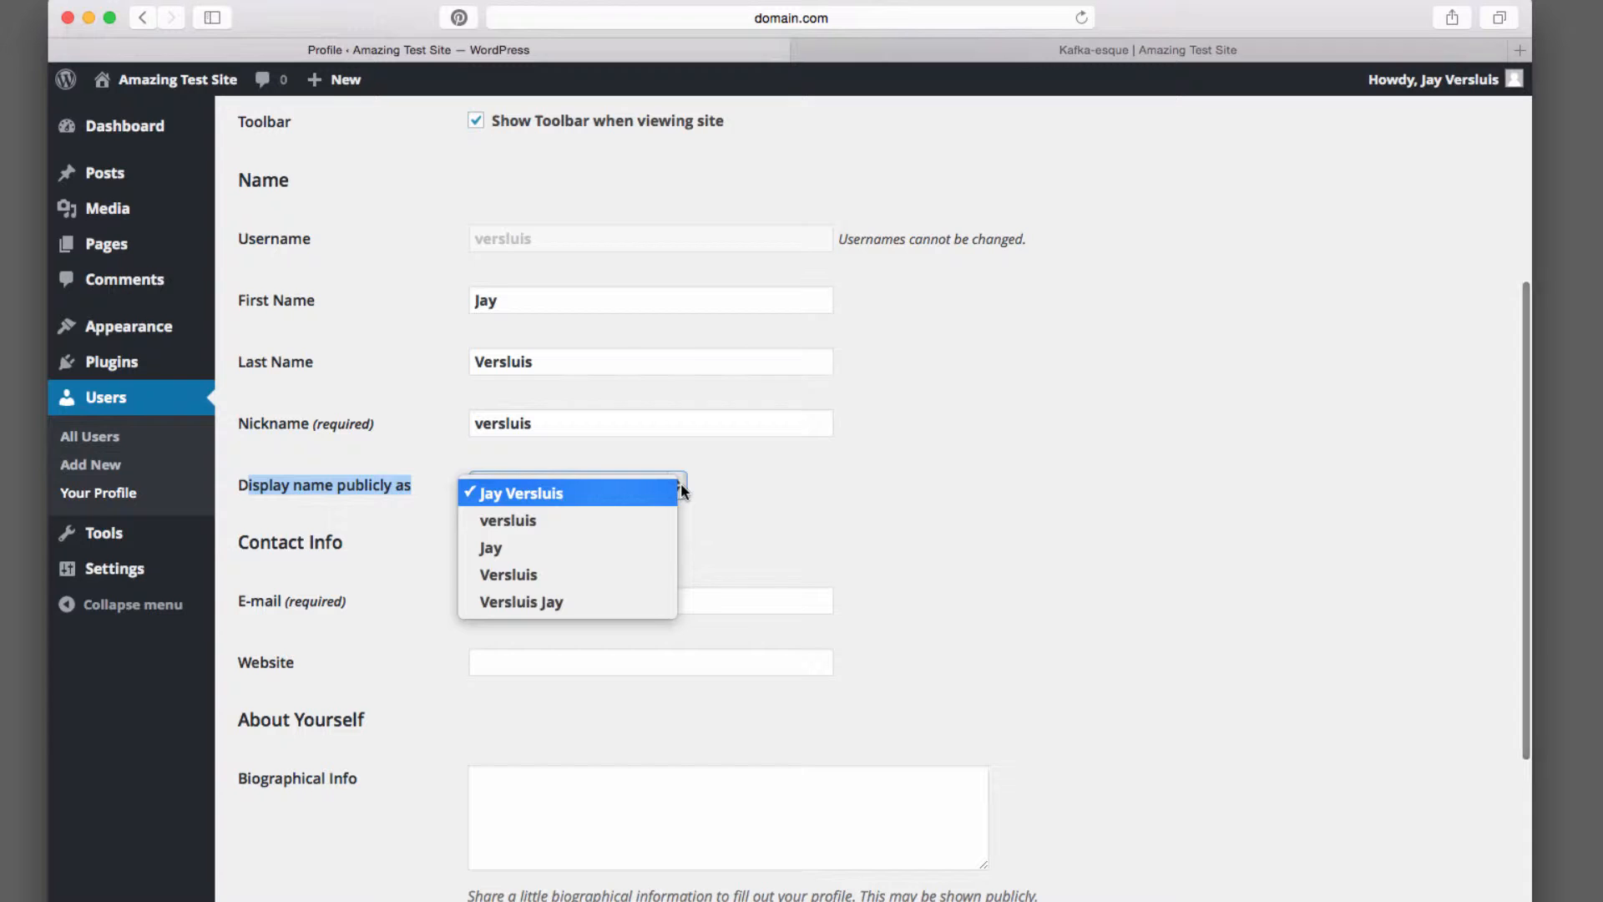
pyautogui.click(609, 548)
pyautogui.scroll(-5, 919, 575)
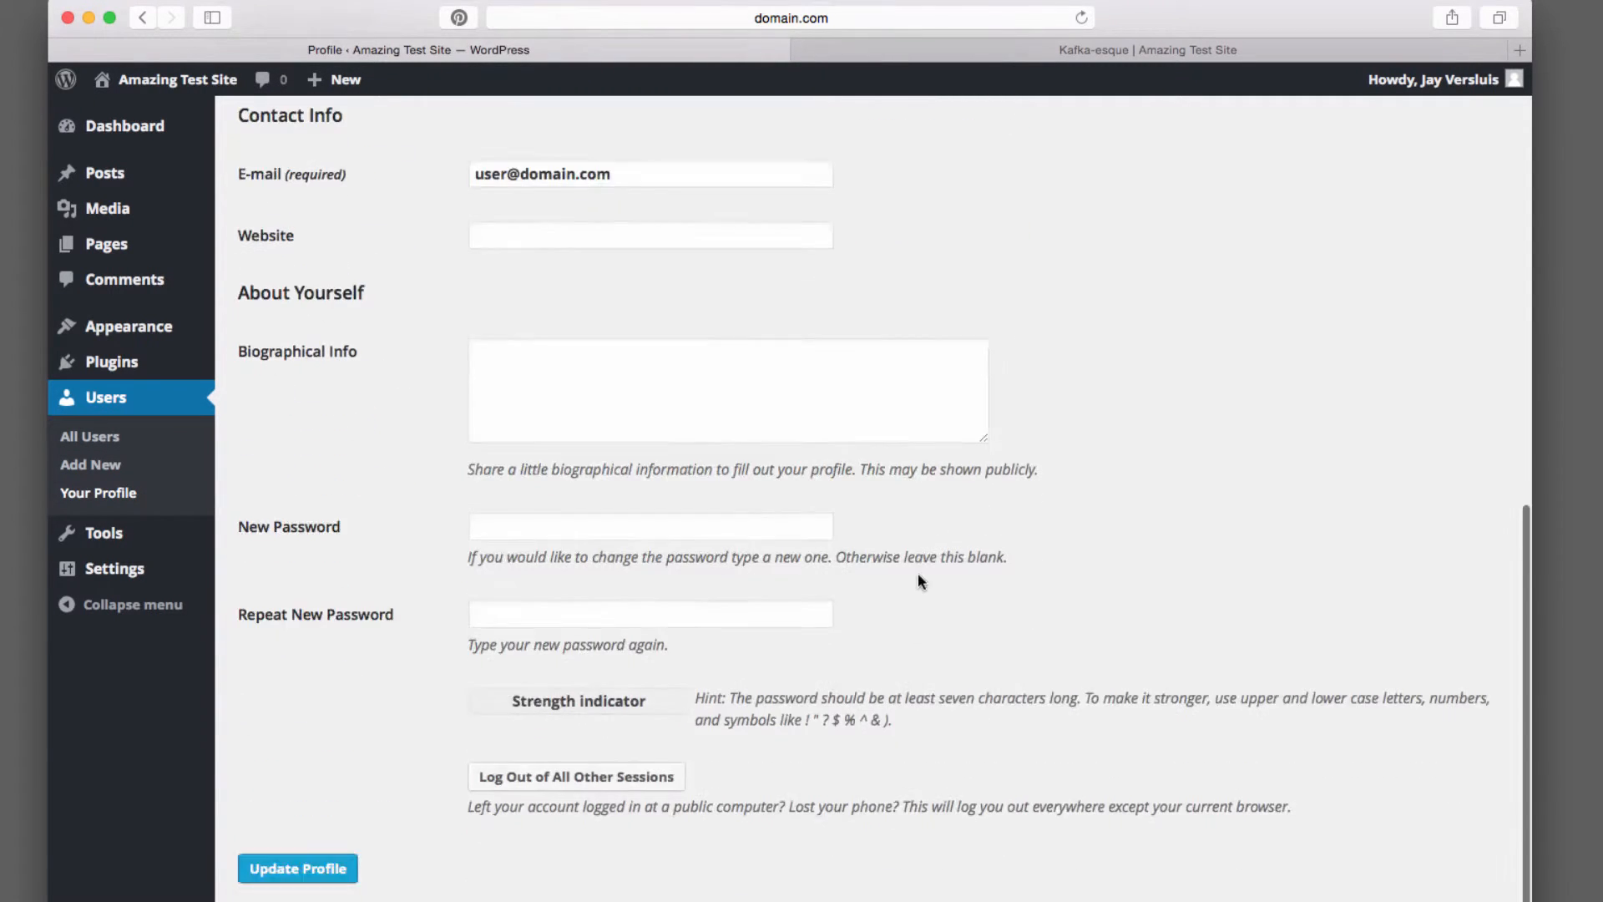
pyautogui.click(264, 873)
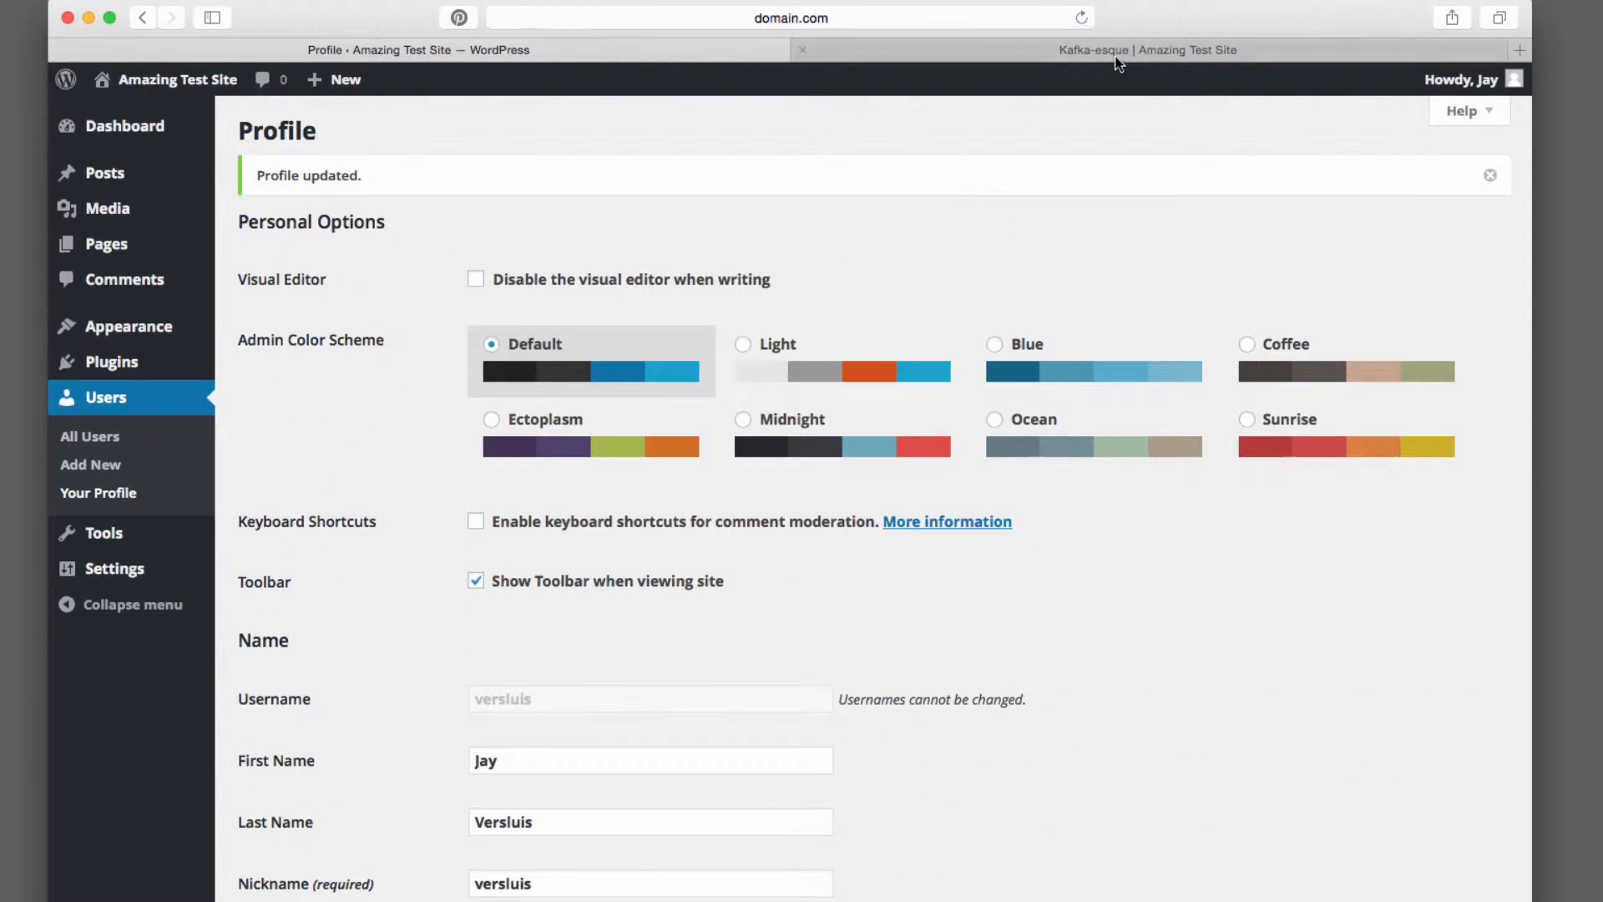
# Reload the post in the site tab to see the commenter name
pyautogui.click(1094, 50)
pyautogui.click(1082, 18)
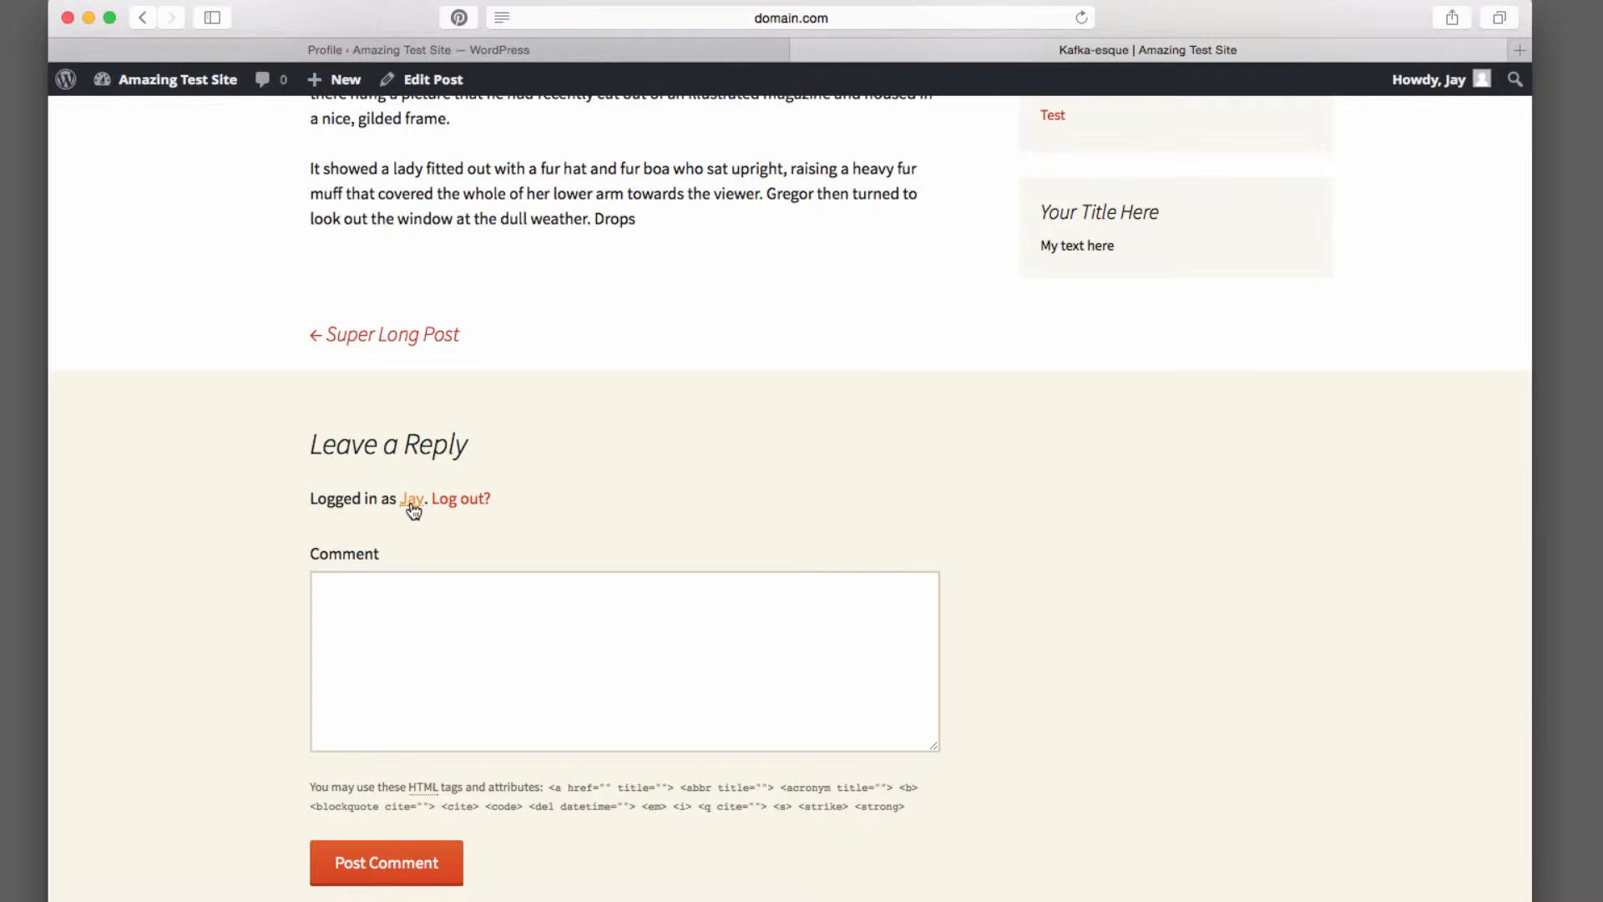
# Review the profile's contact info, website and biographical info fields, comparing with the post in the site tab
pyautogui.scroll(15, 667, 506)
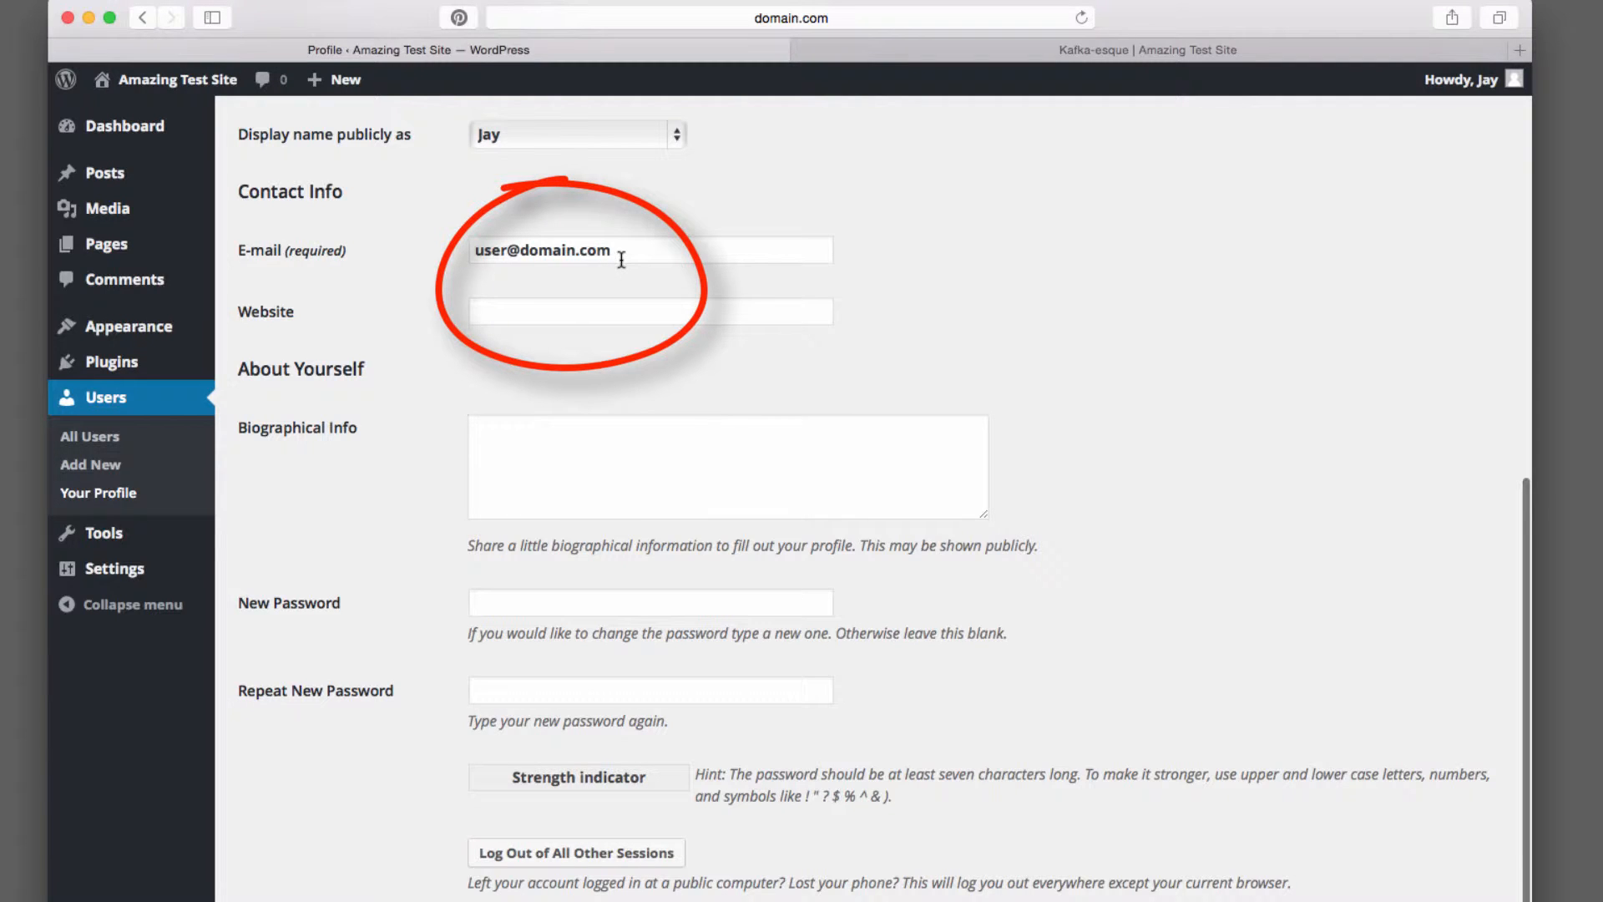
pyautogui.click(639, 310)
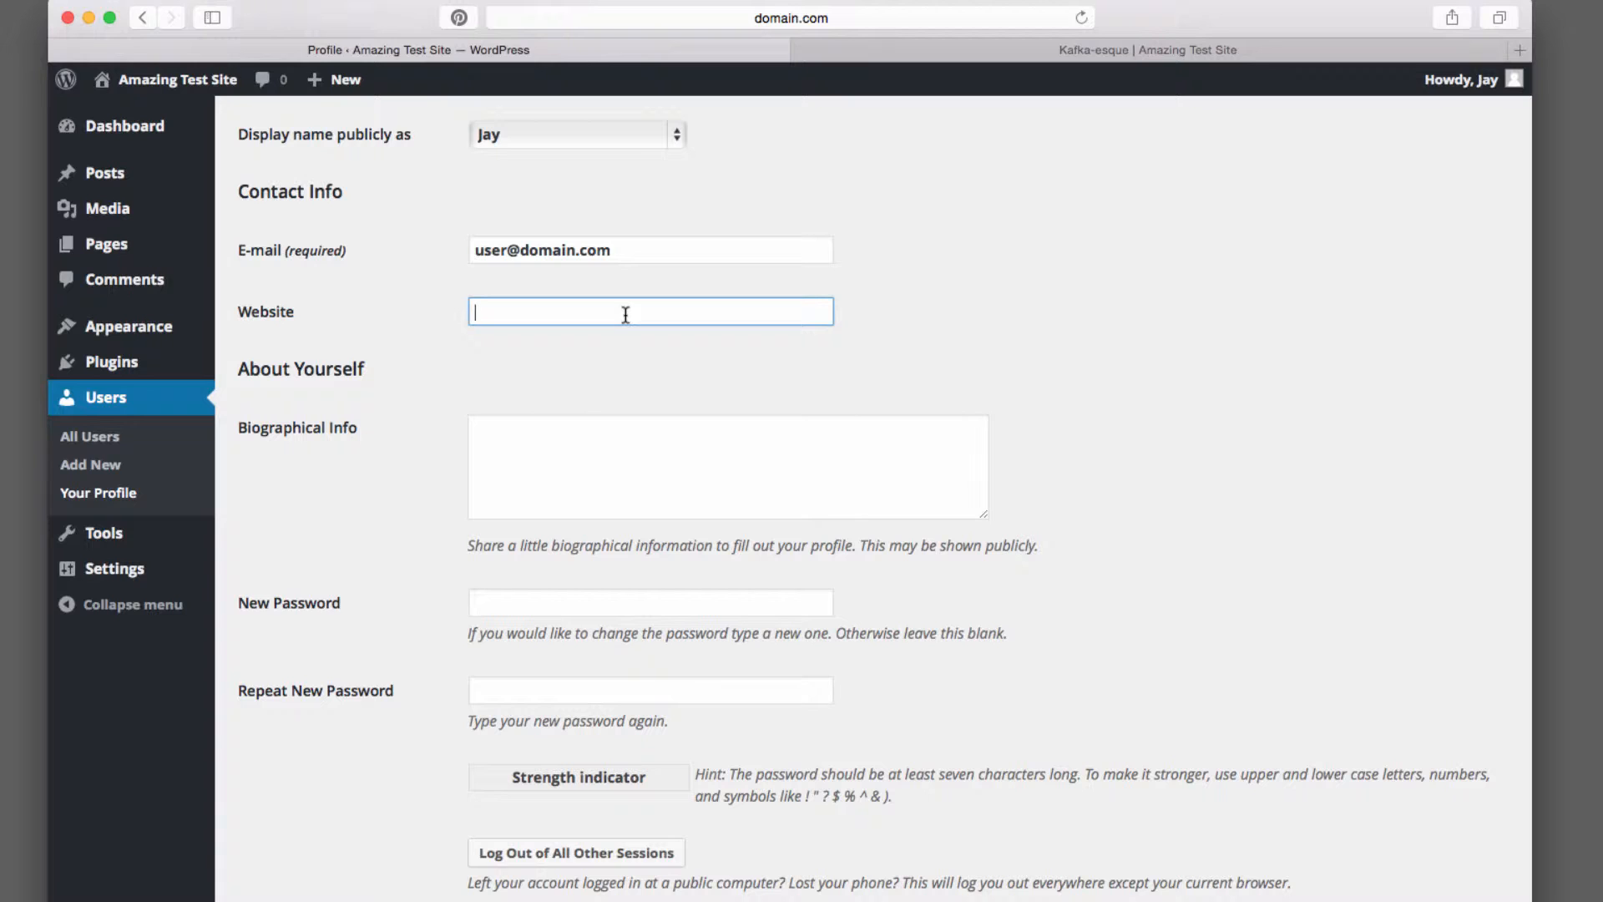
pyautogui.scroll(-2, 799, 368)
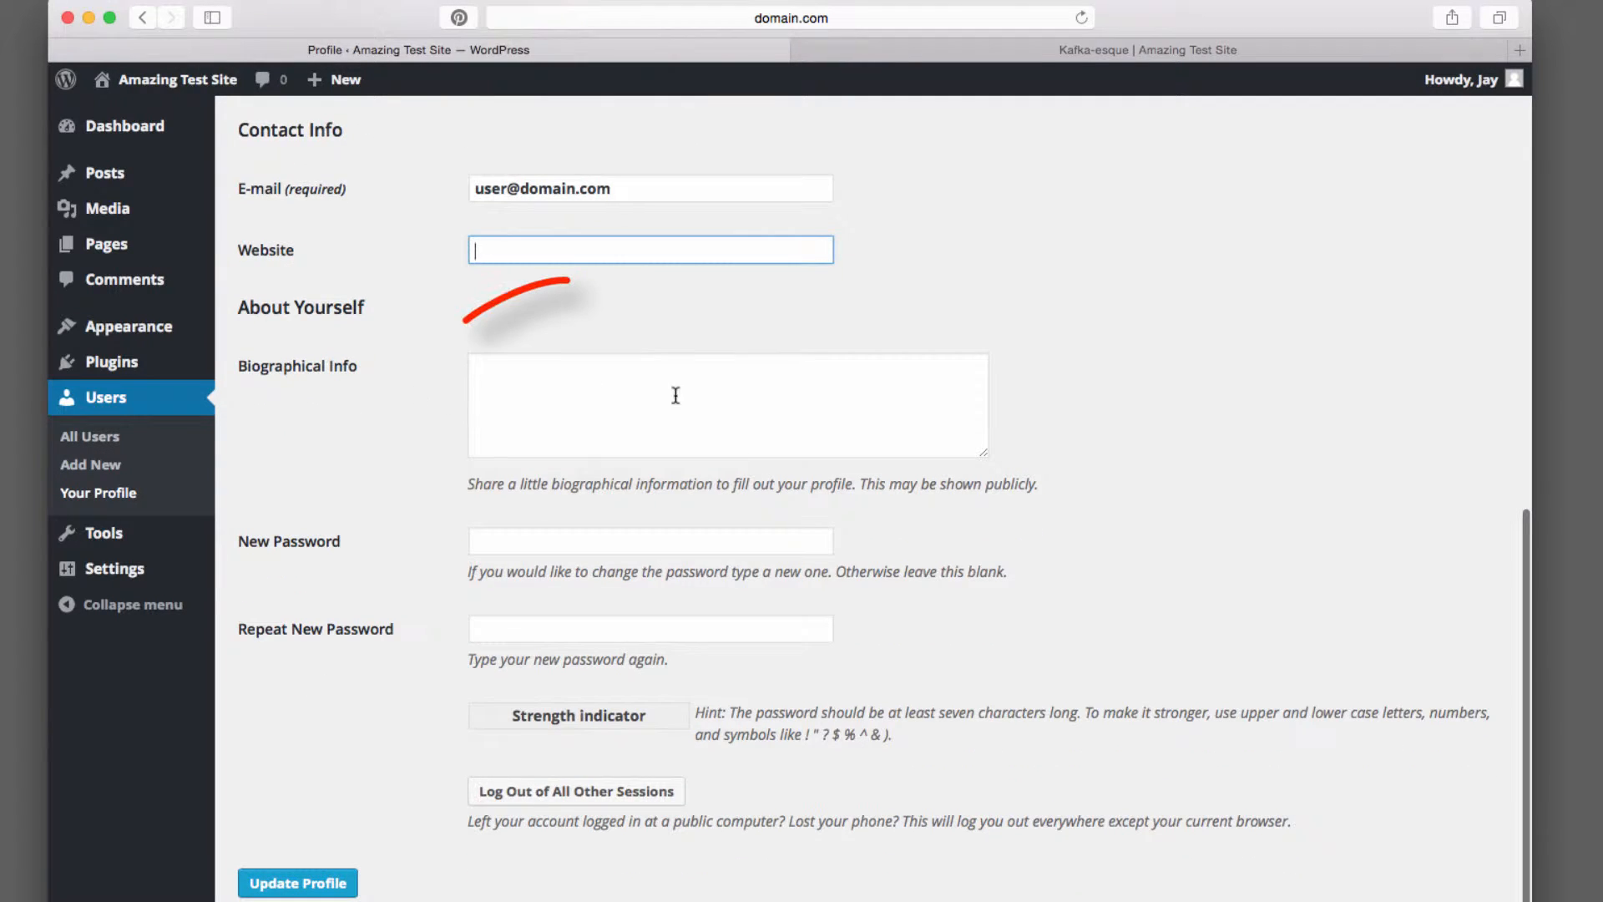
pyautogui.click(721, 411)
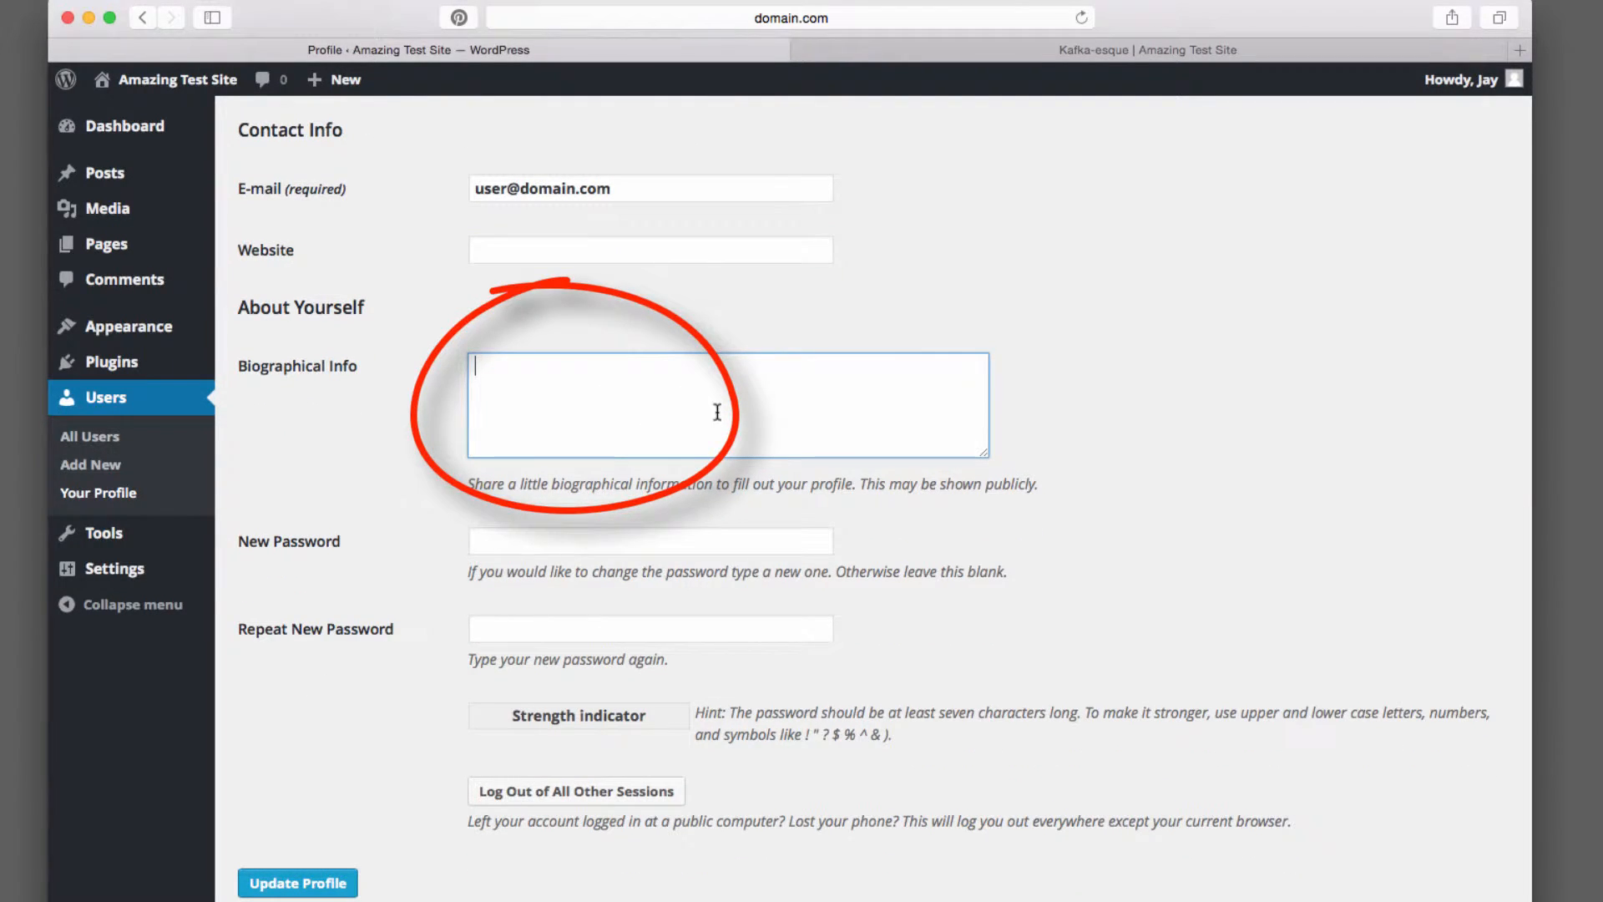
pyautogui.click(1185, 50)
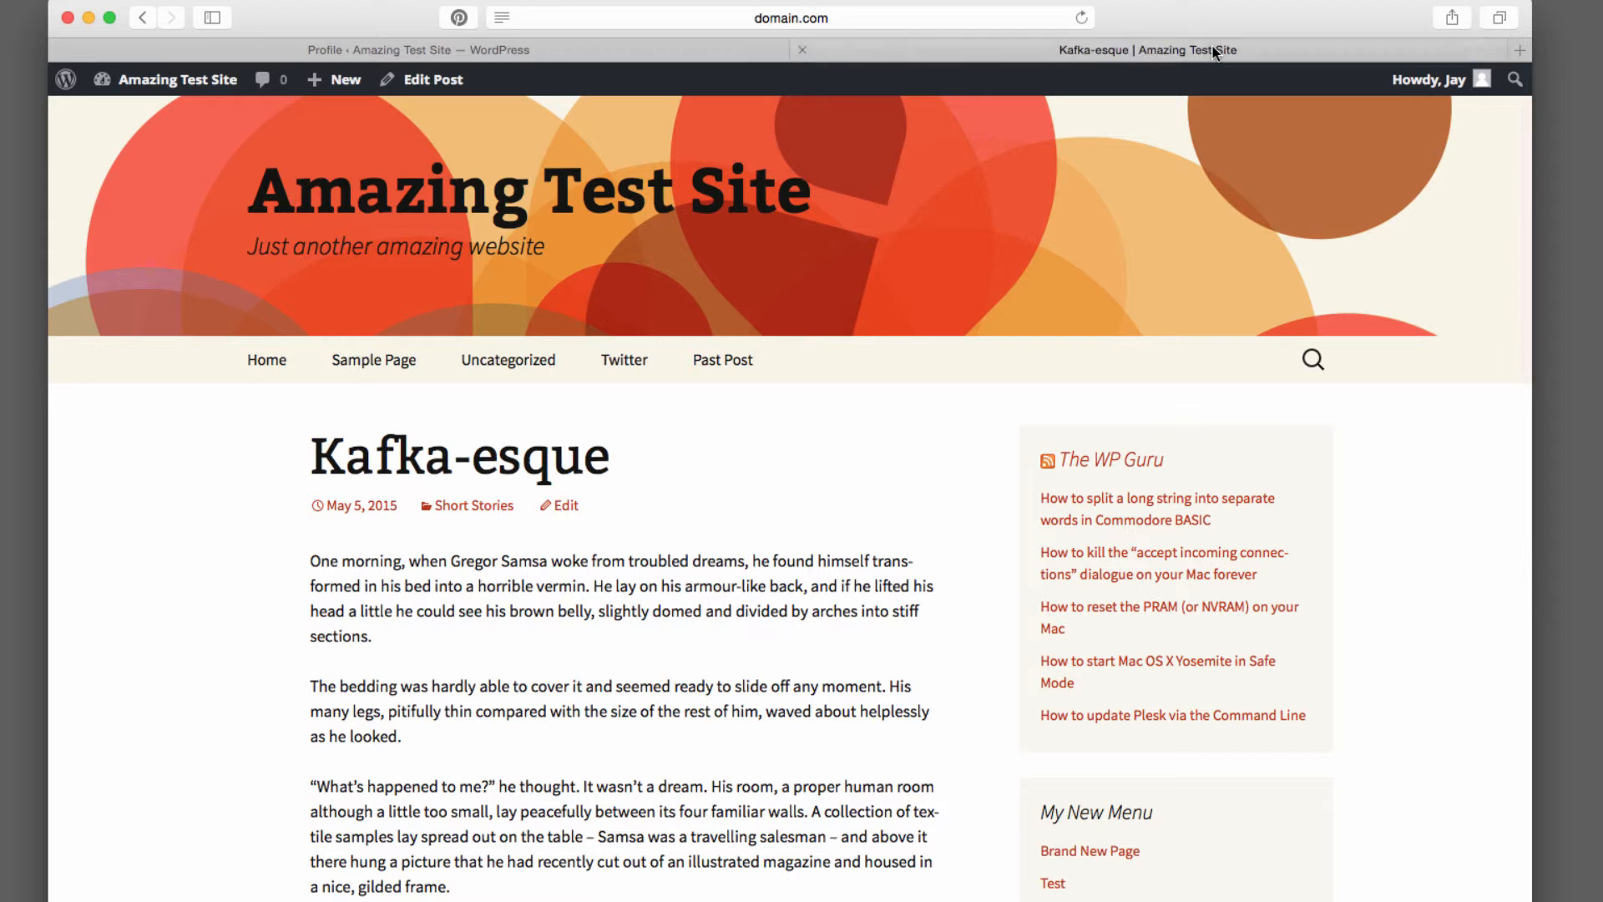
pyautogui.scroll(-5, 899, 503)
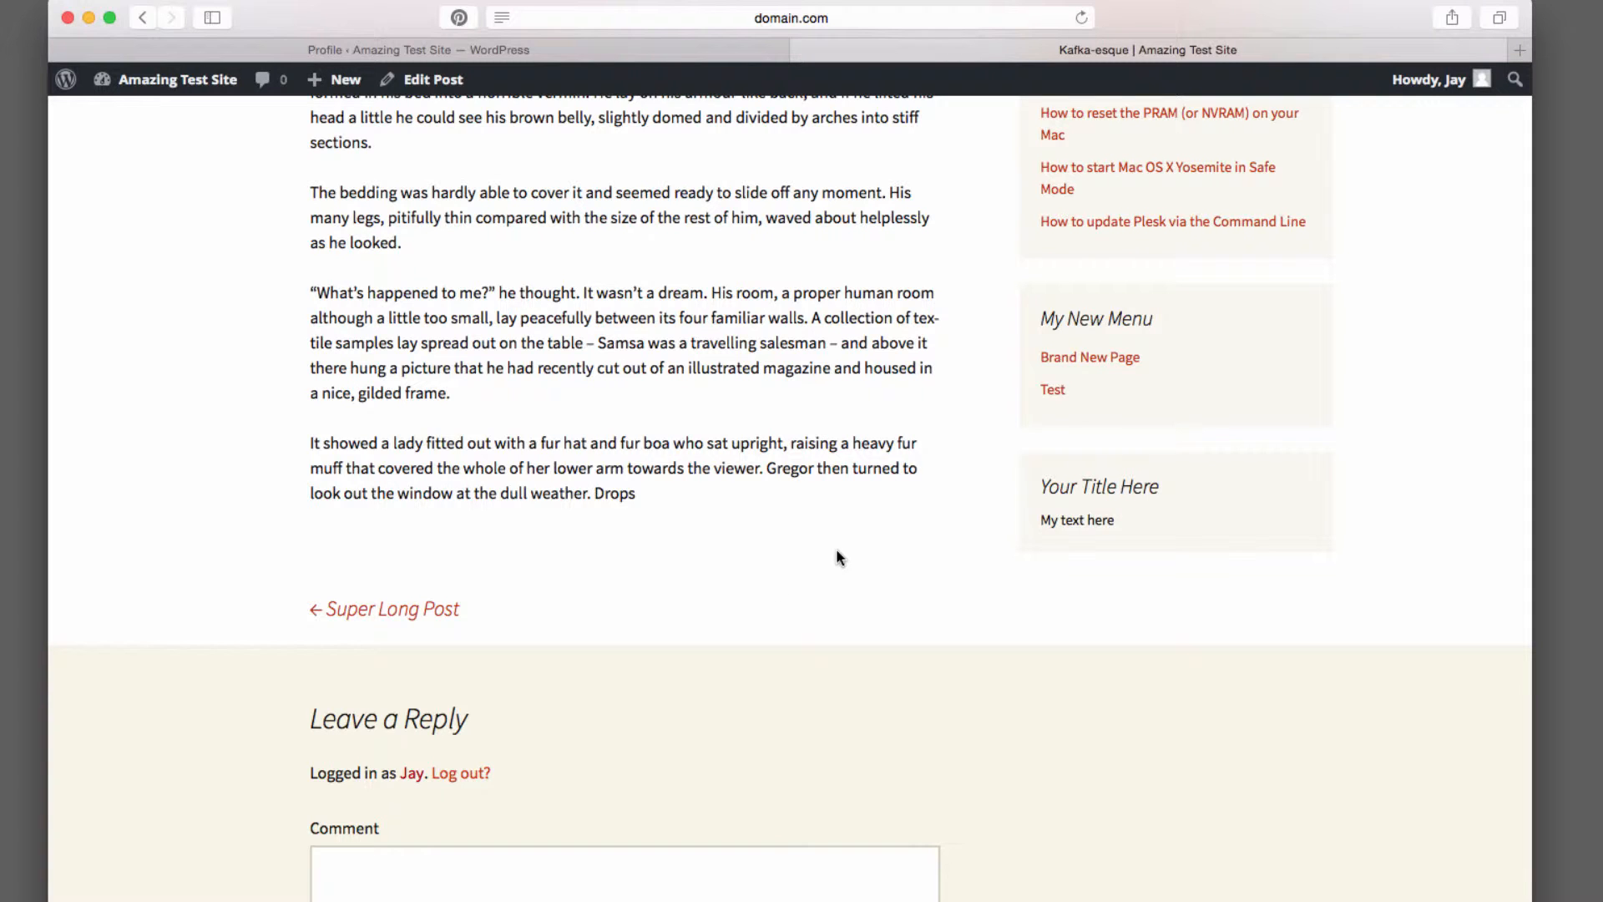
pyautogui.click(713, 50)
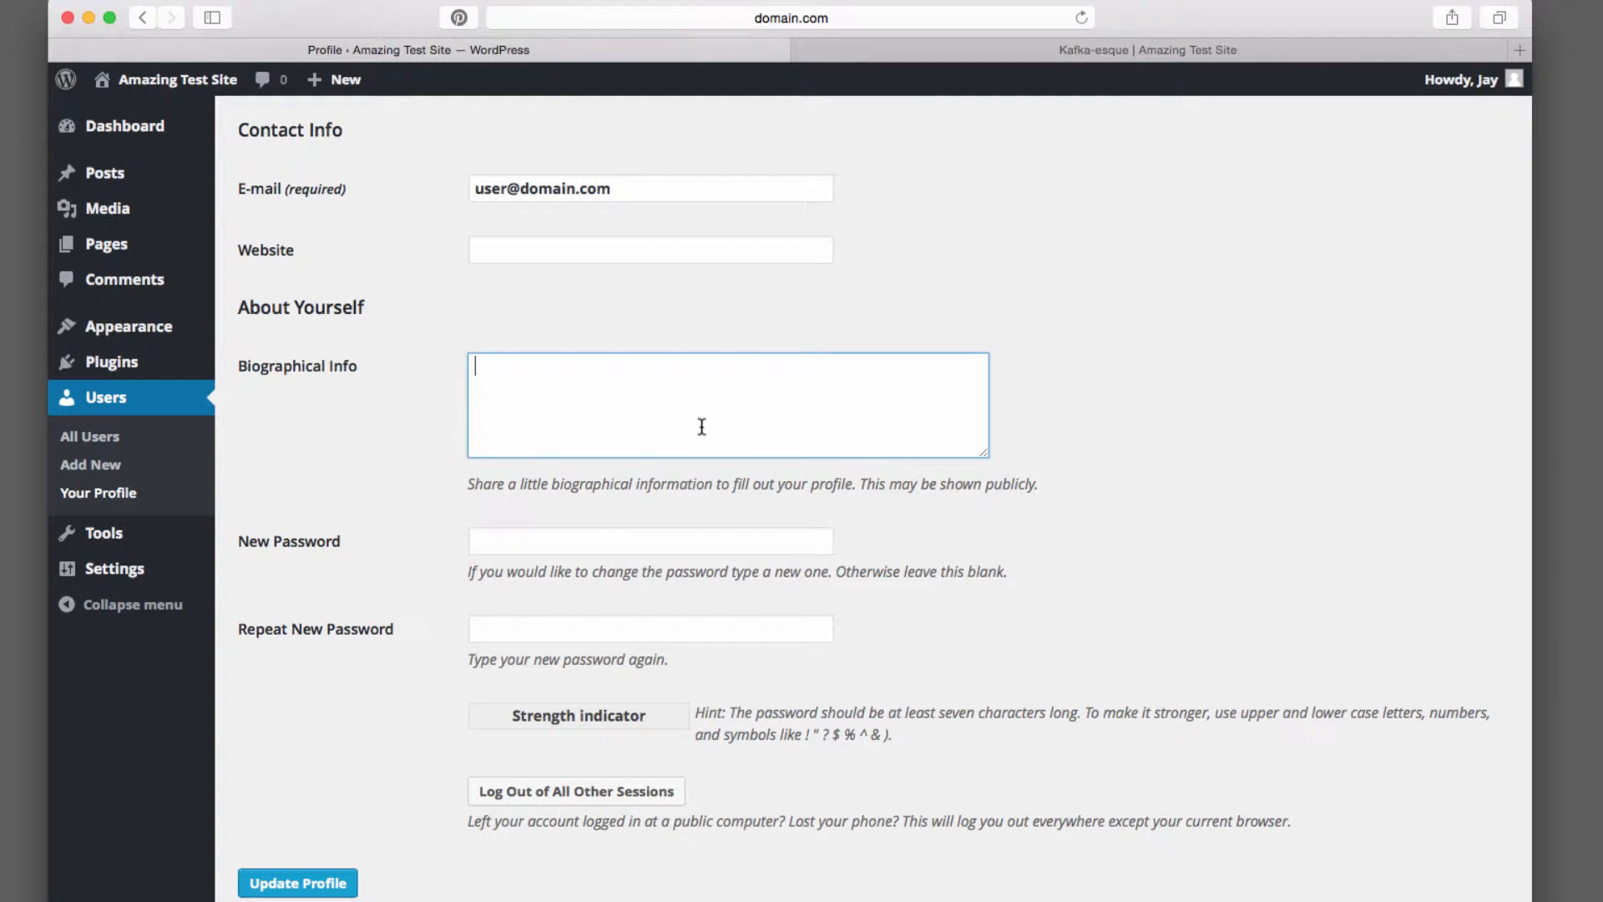
# Enter a new password in both password fields and update the profile
pyautogui.click(559, 535)
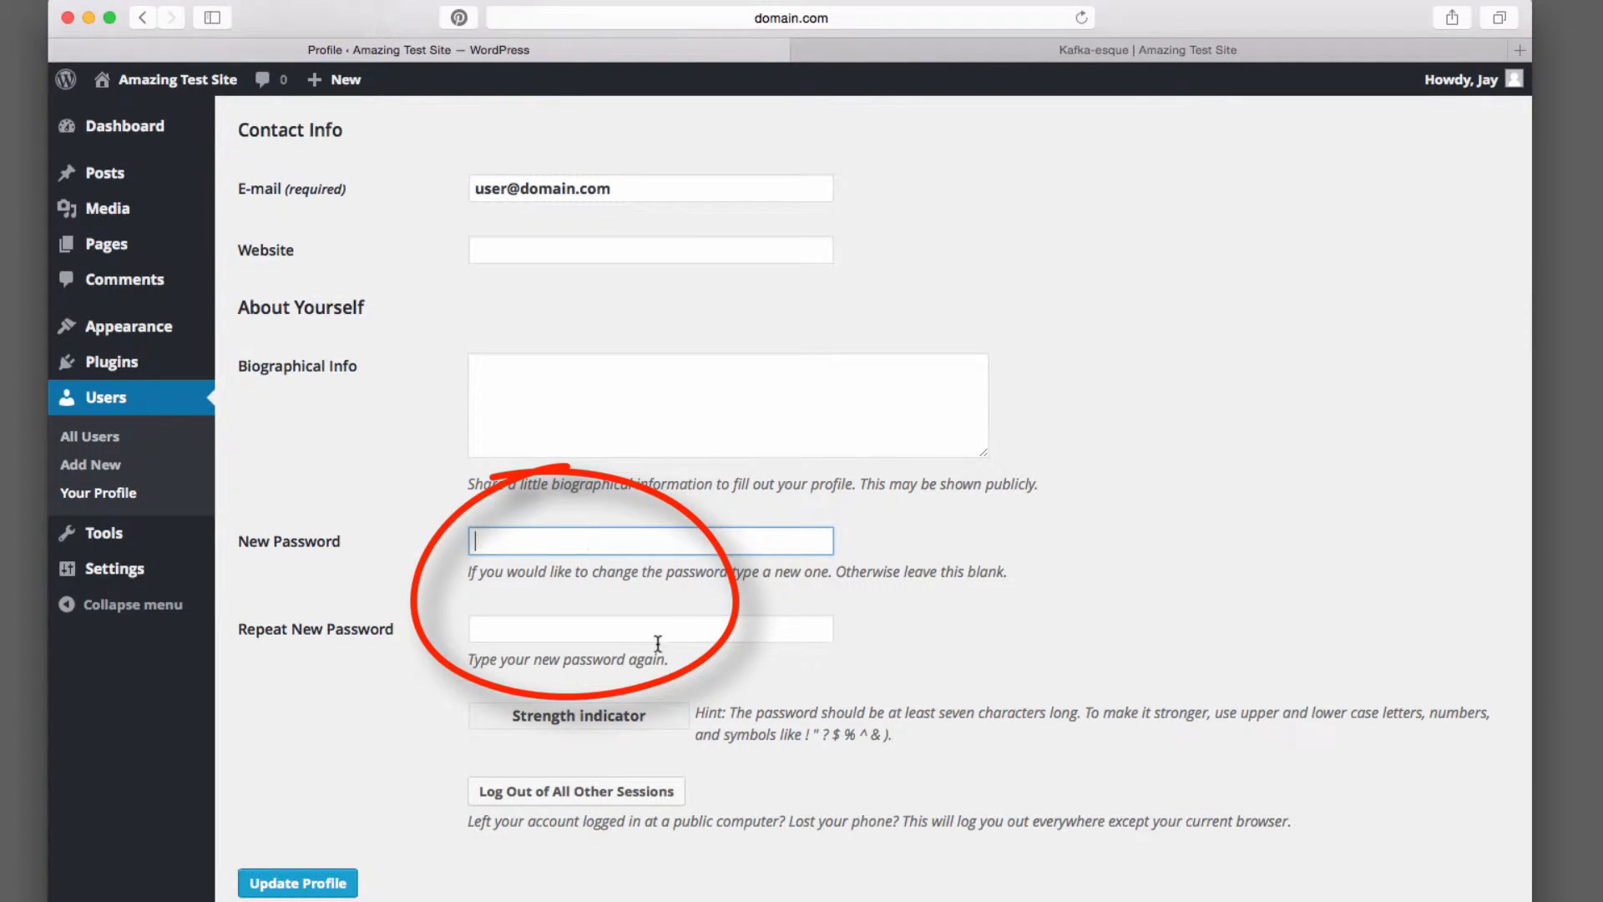
pyautogui.click(704, 621)
pyautogui.click(721, 534)
pyautogui.write('•••••••••••')
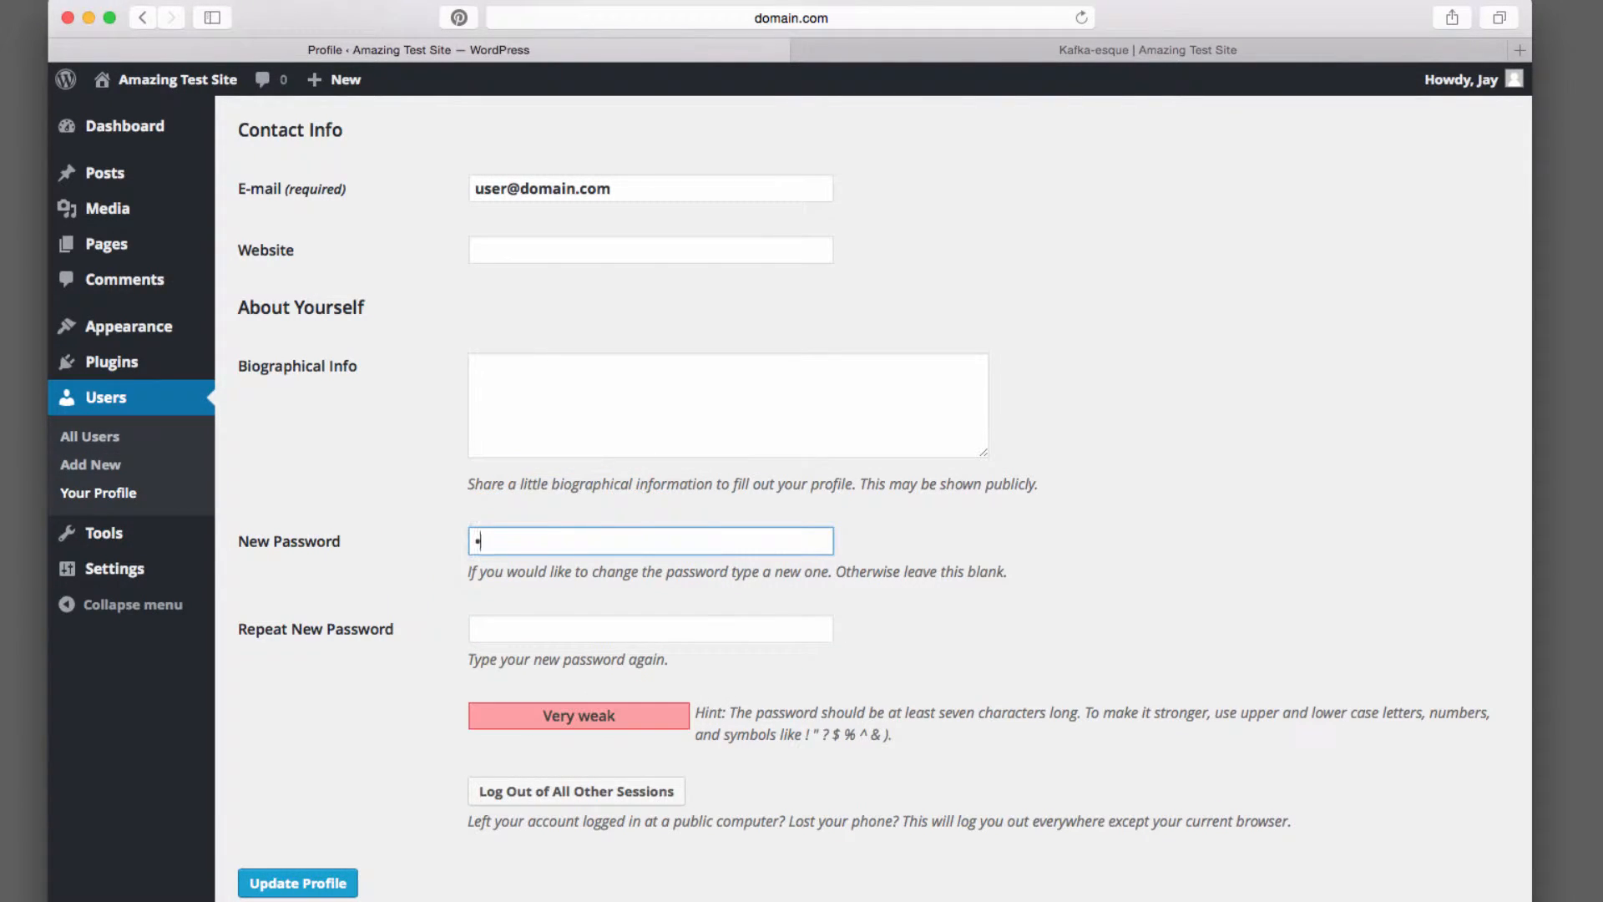
pyautogui.press('Tab')
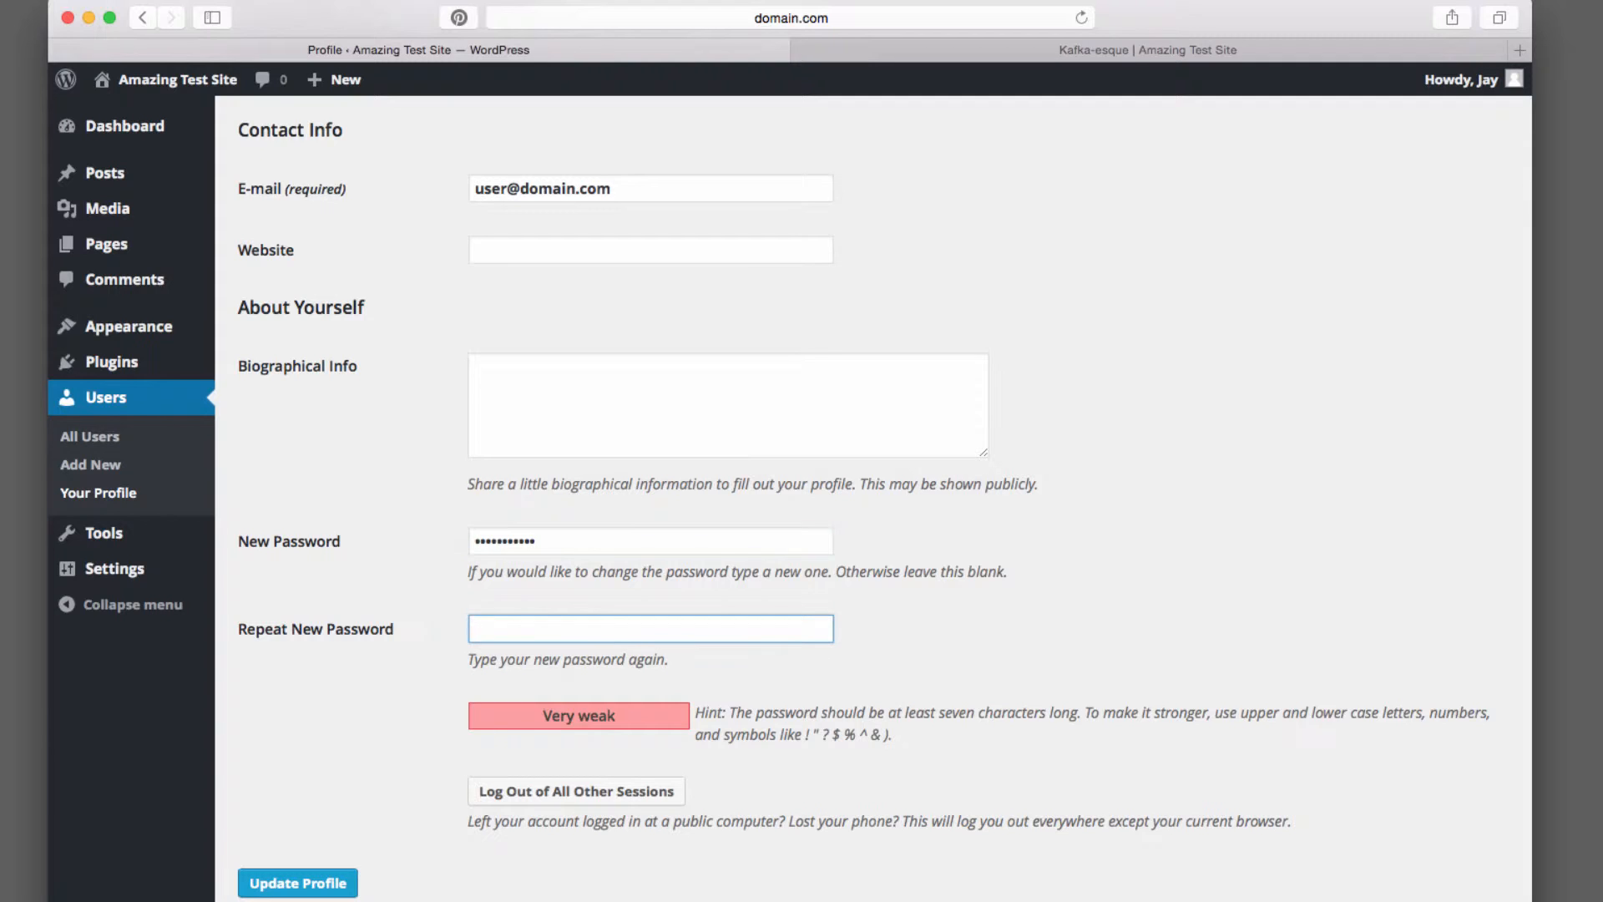
pyautogui.write('•••••••••••')
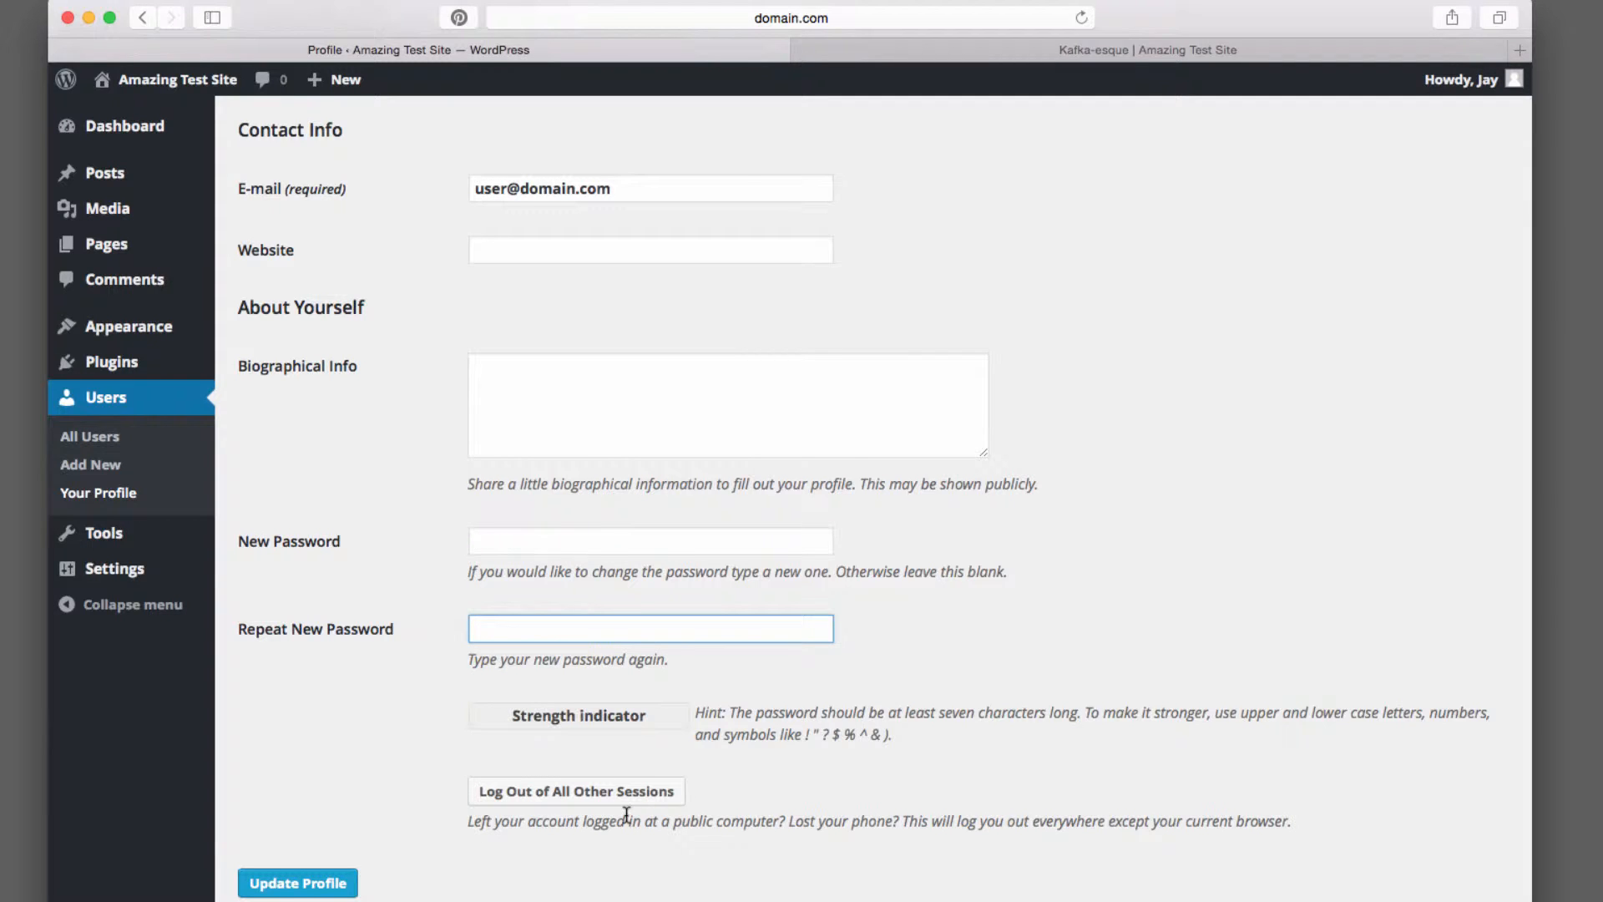
pyautogui.scroll(-1, 693, 851)
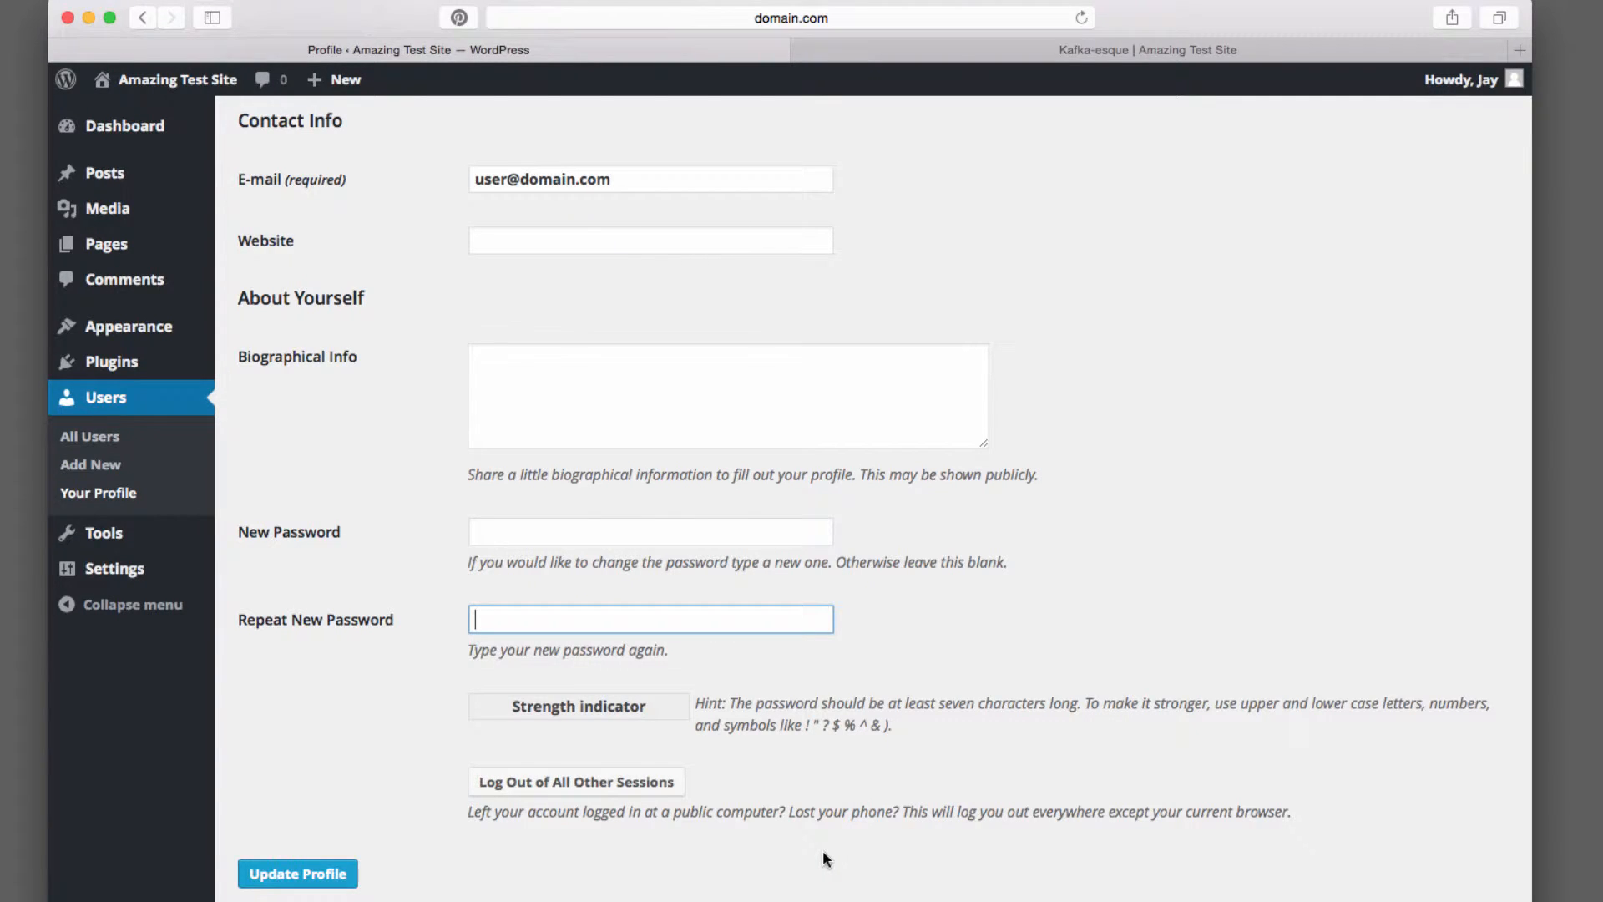
pyautogui.press('Return')
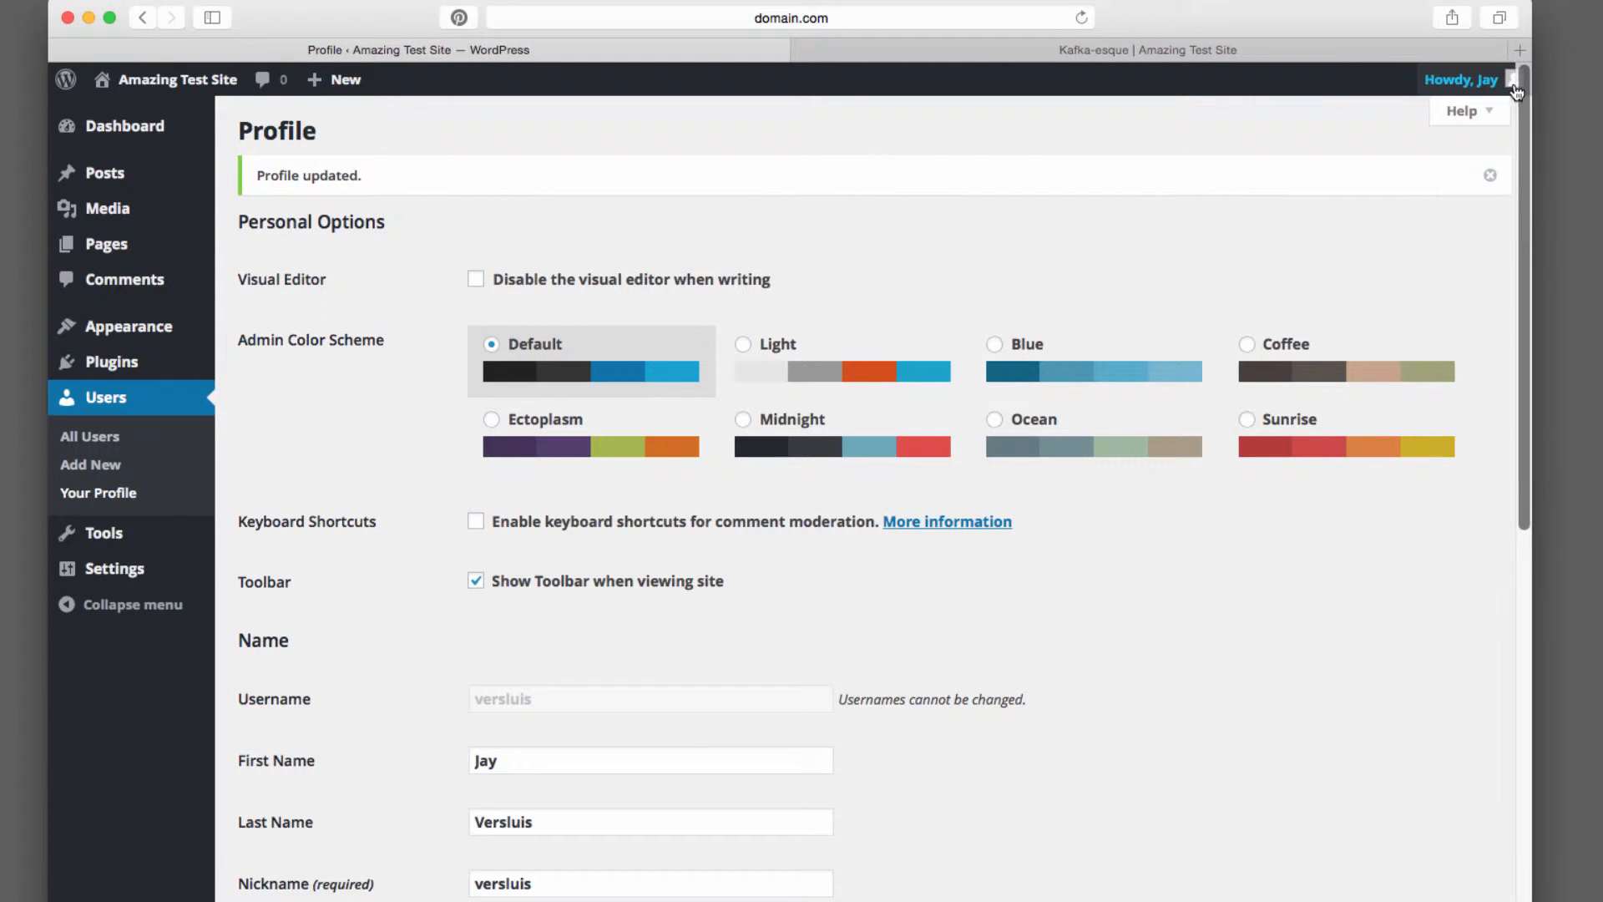
# Examine the account menu and the profile's e-mail address
pyautogui.moveTo(1482, 84)
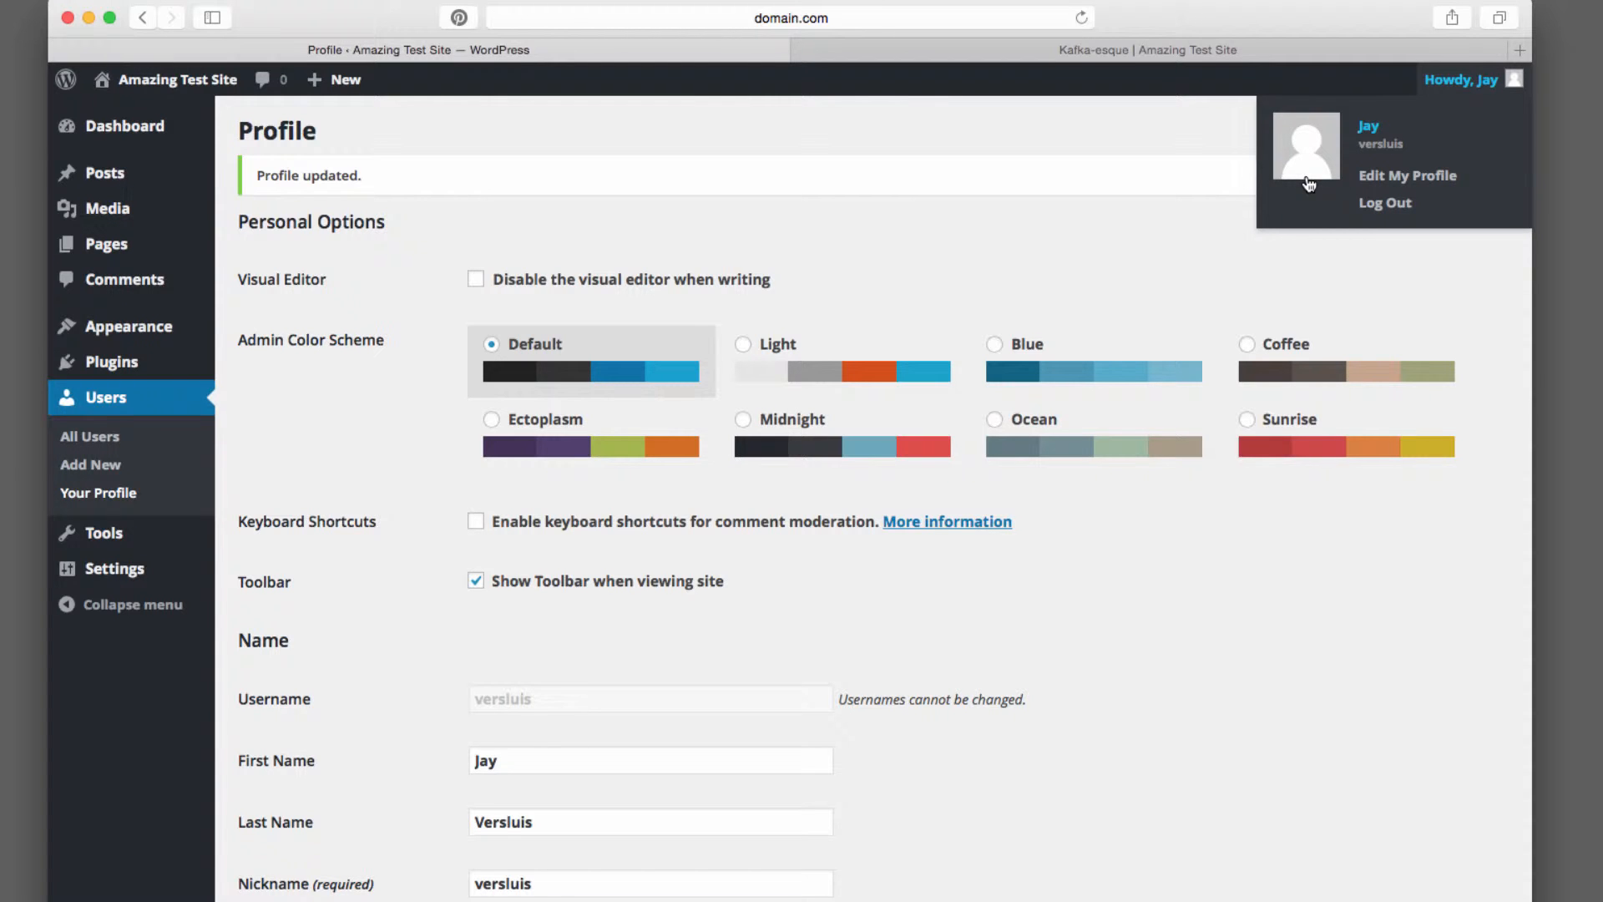
pyautogui.scroll(-6, 1197, 550)
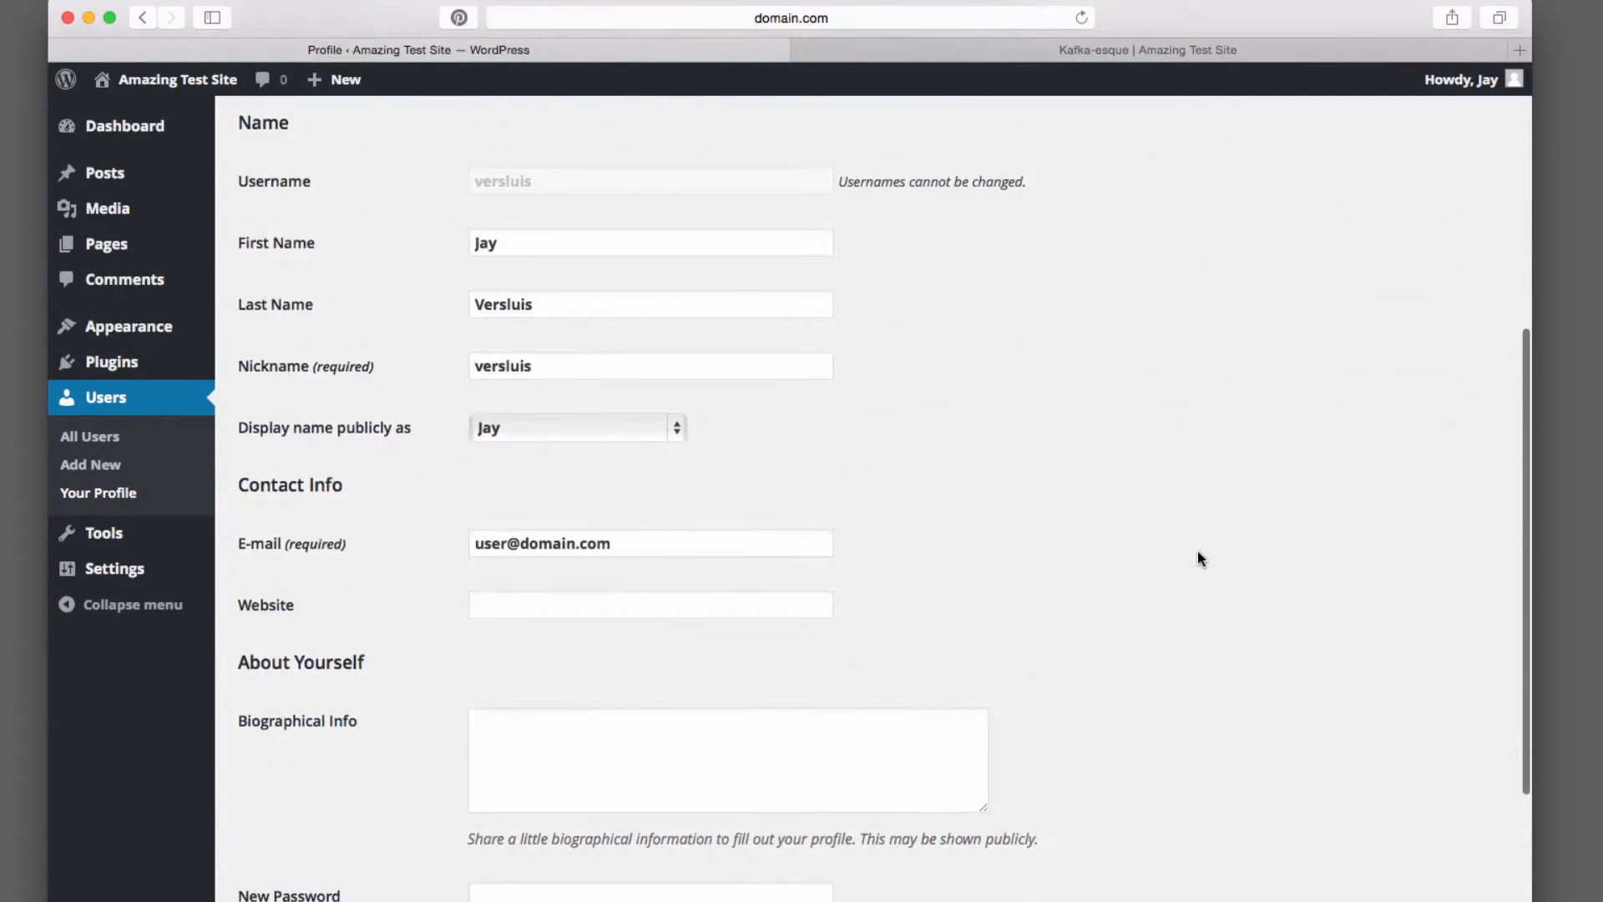
pyautogui.moveTo(468, 543); pyautogui.dragTo(655, 541)
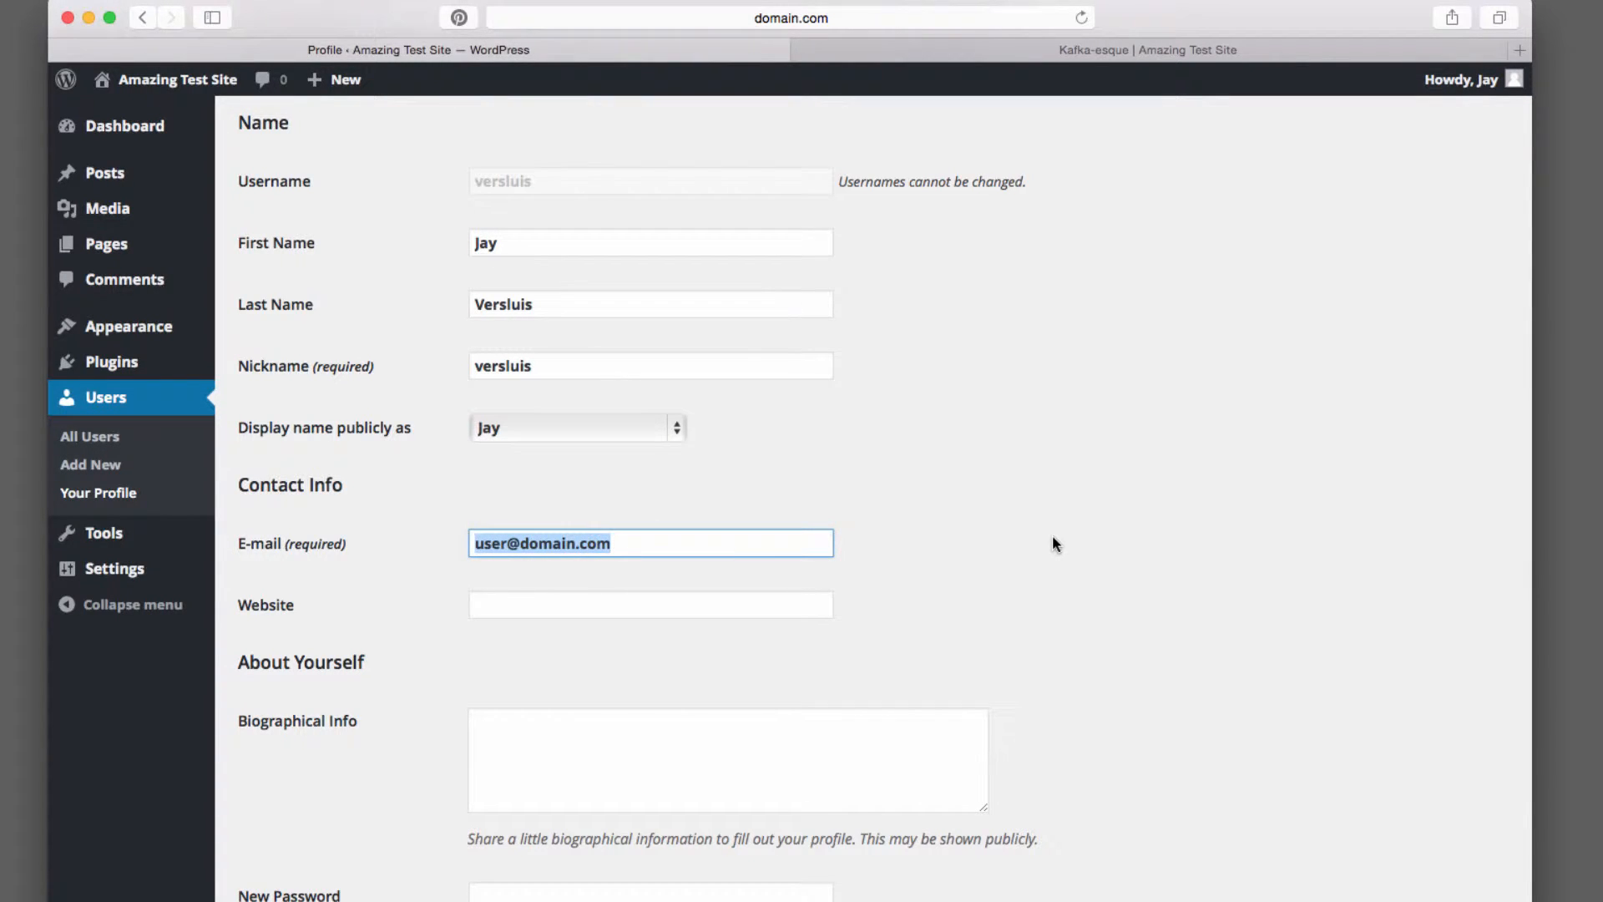
pyautogui.scroll(6, 1052, 544)
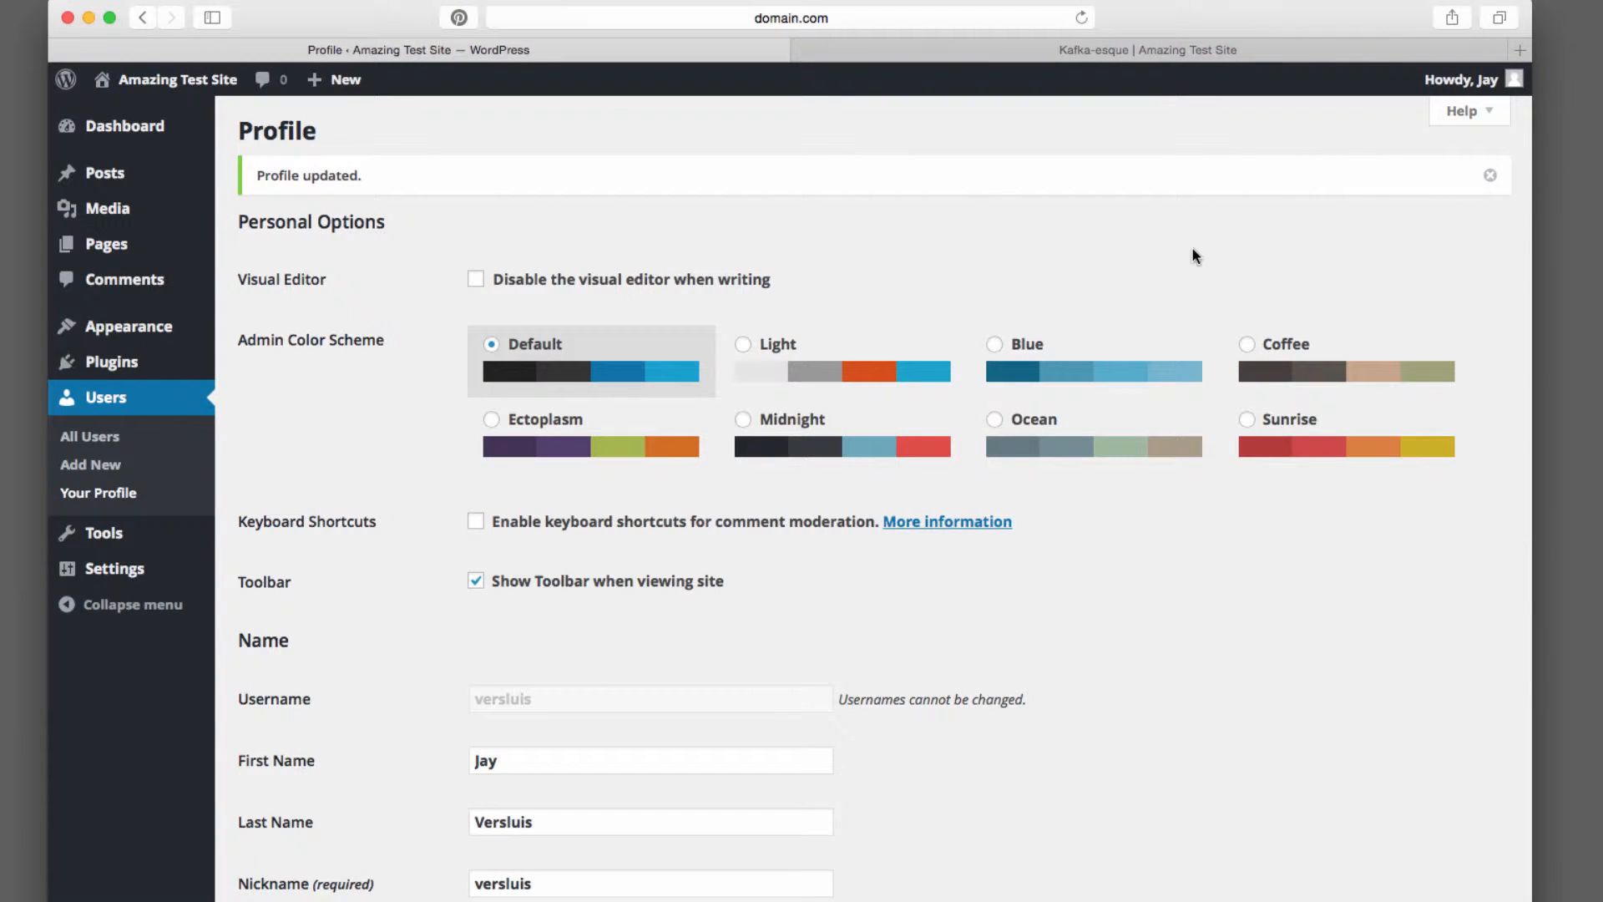
# Open a new browser tab and go to gravatar.com
pyautogui.click(1523, 52)
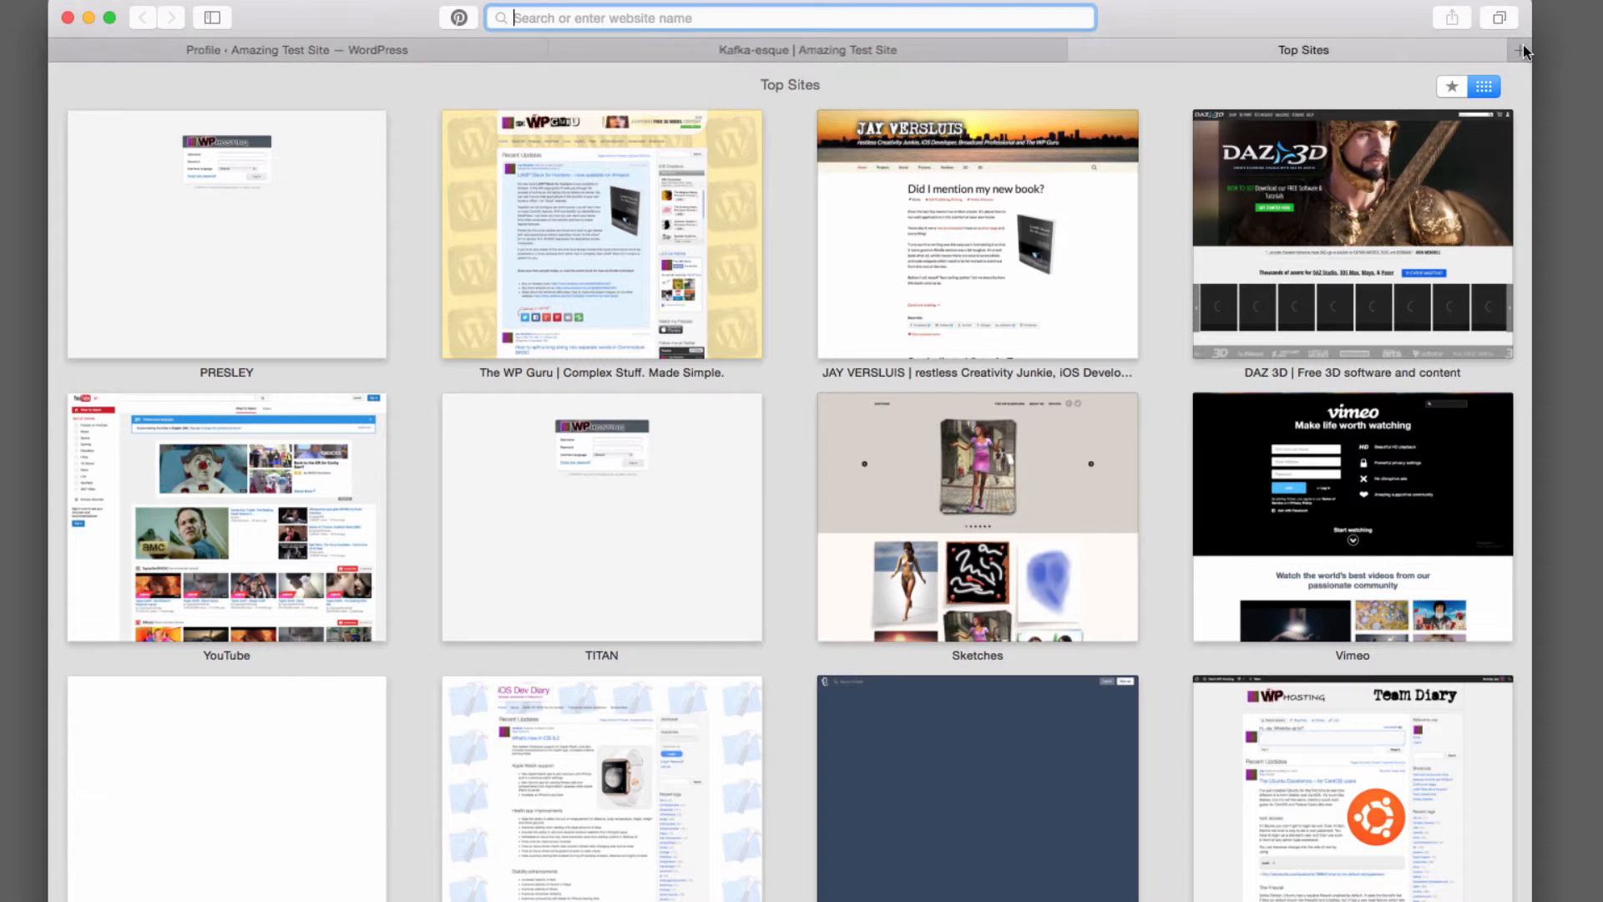
pyautogui.write('gravatar.')
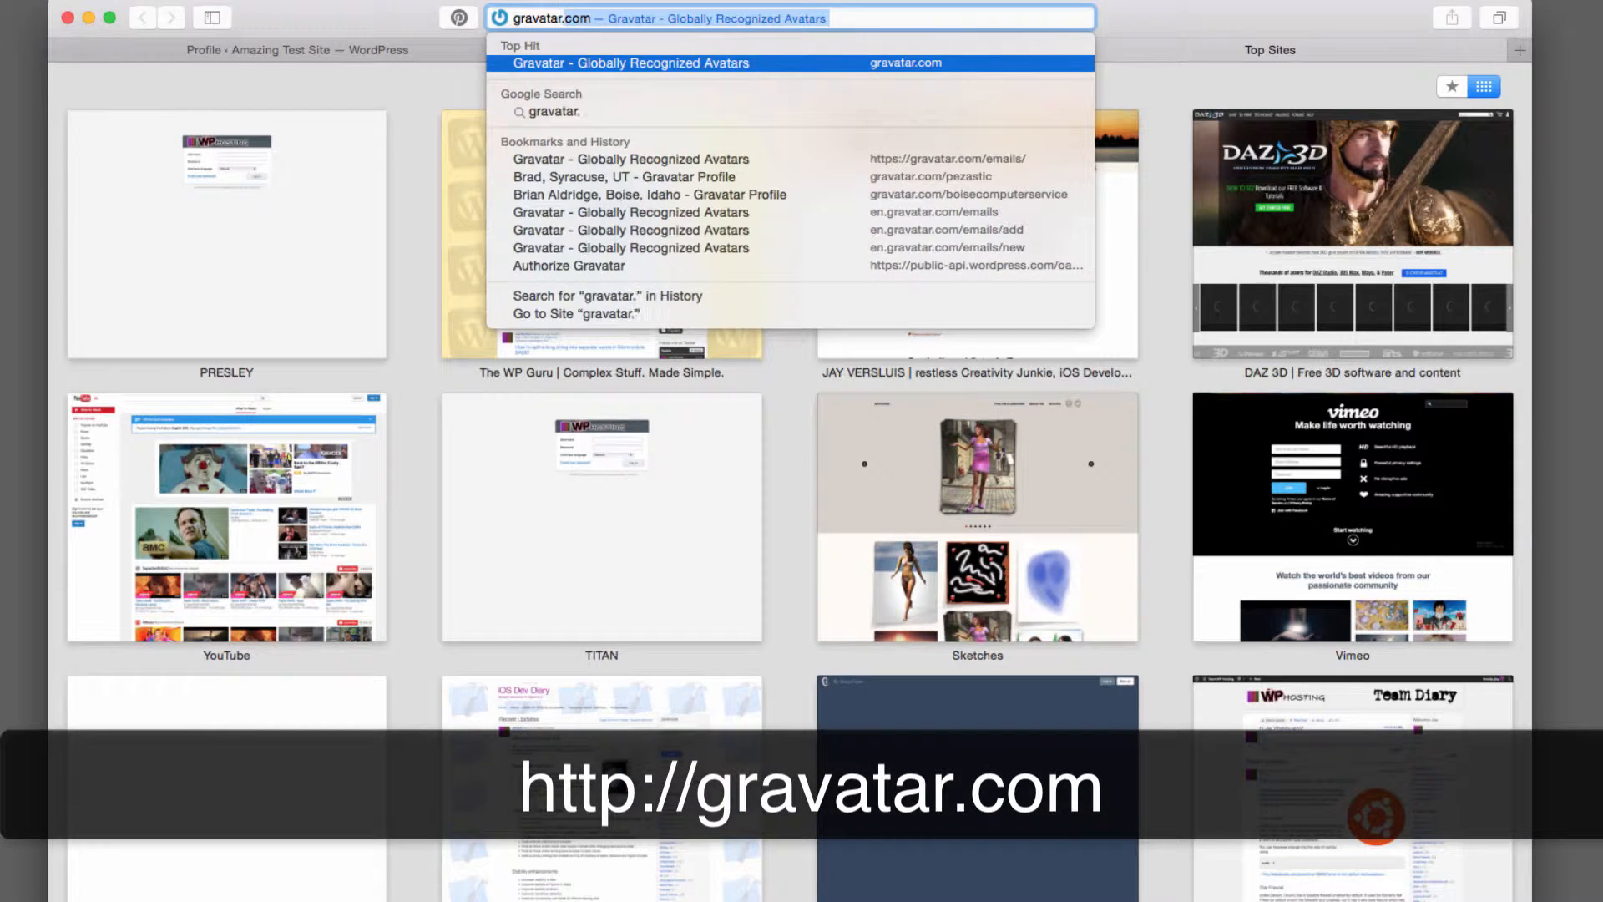
pyautogui.press('Return')
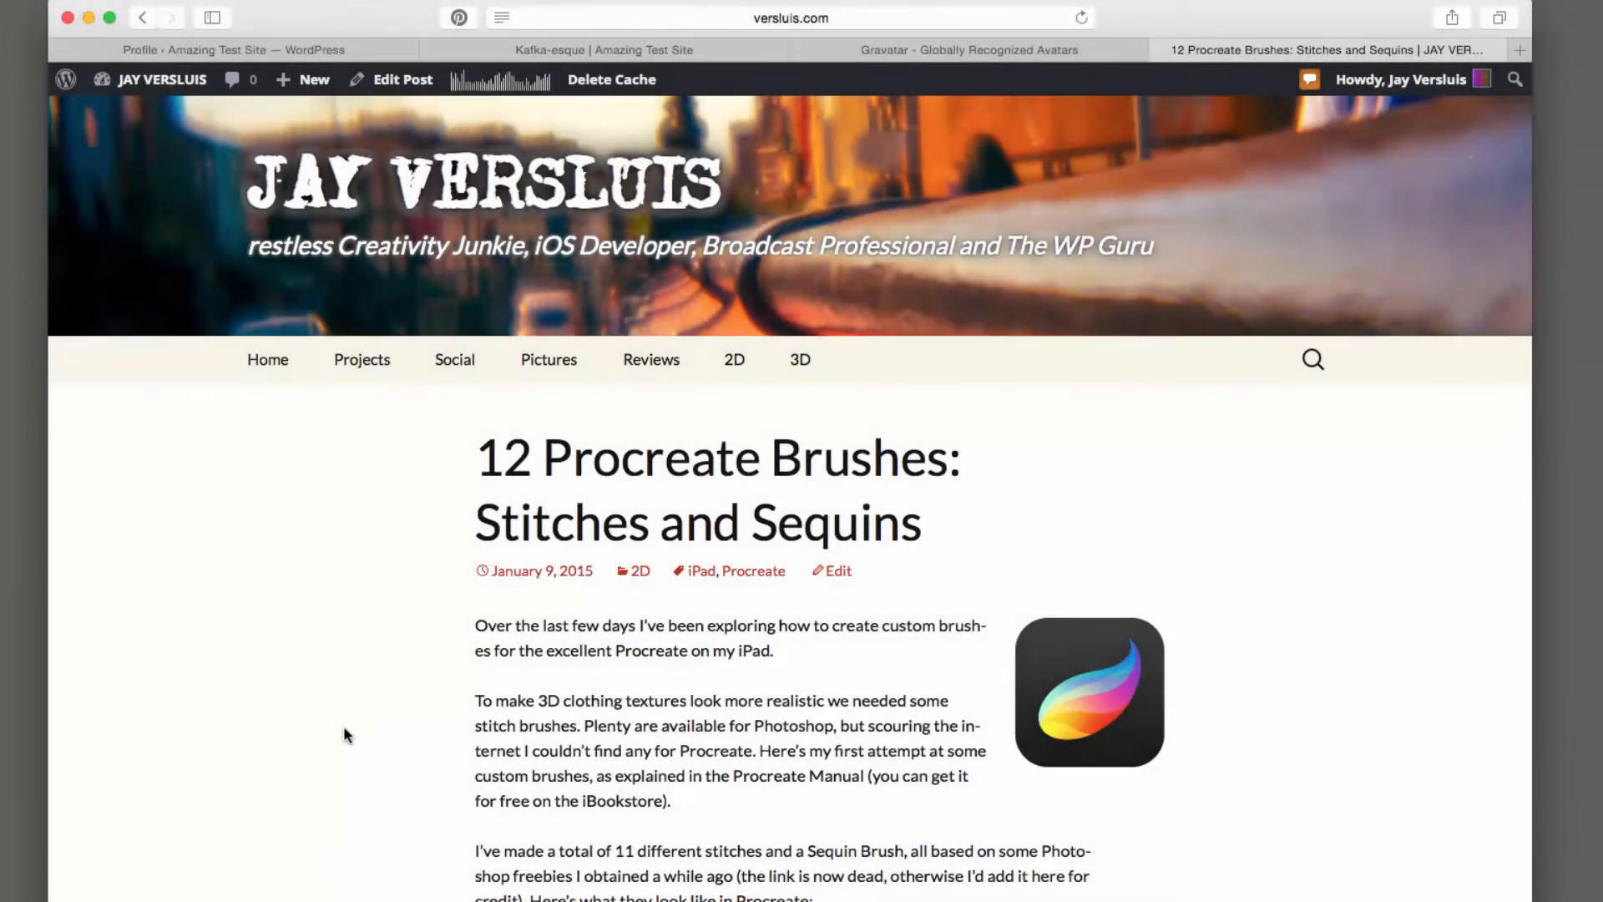
# Scroll through a blog post to examine the avatars shown beside its comments
pyautogui.scroll(-20, 345, 729)
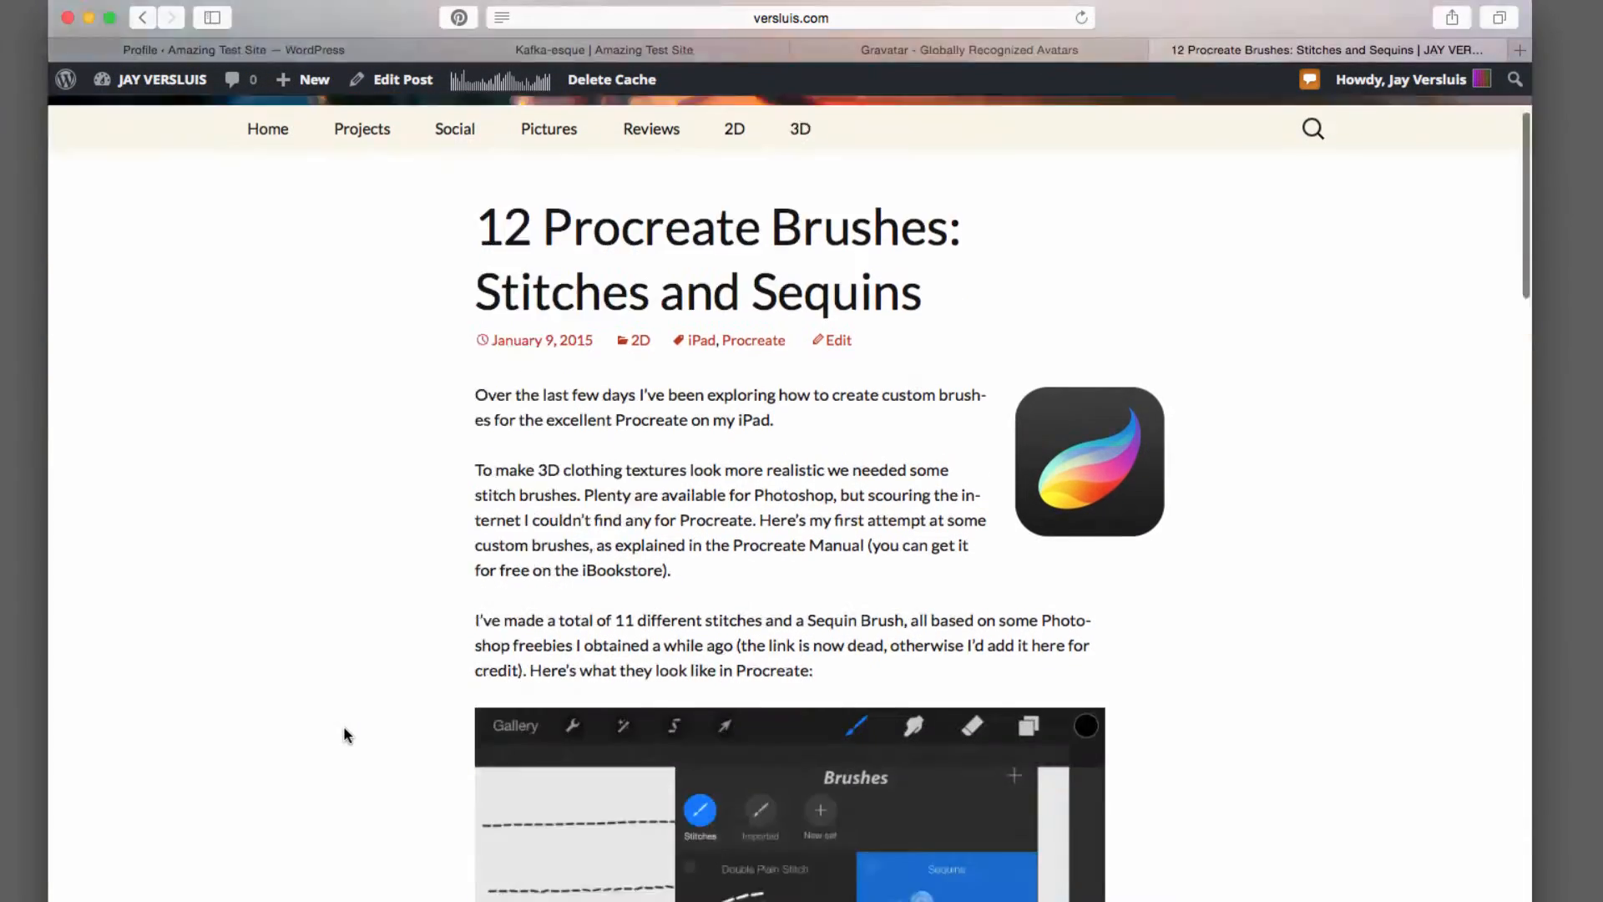
pyautogui.scroll(-15, 345, 734)
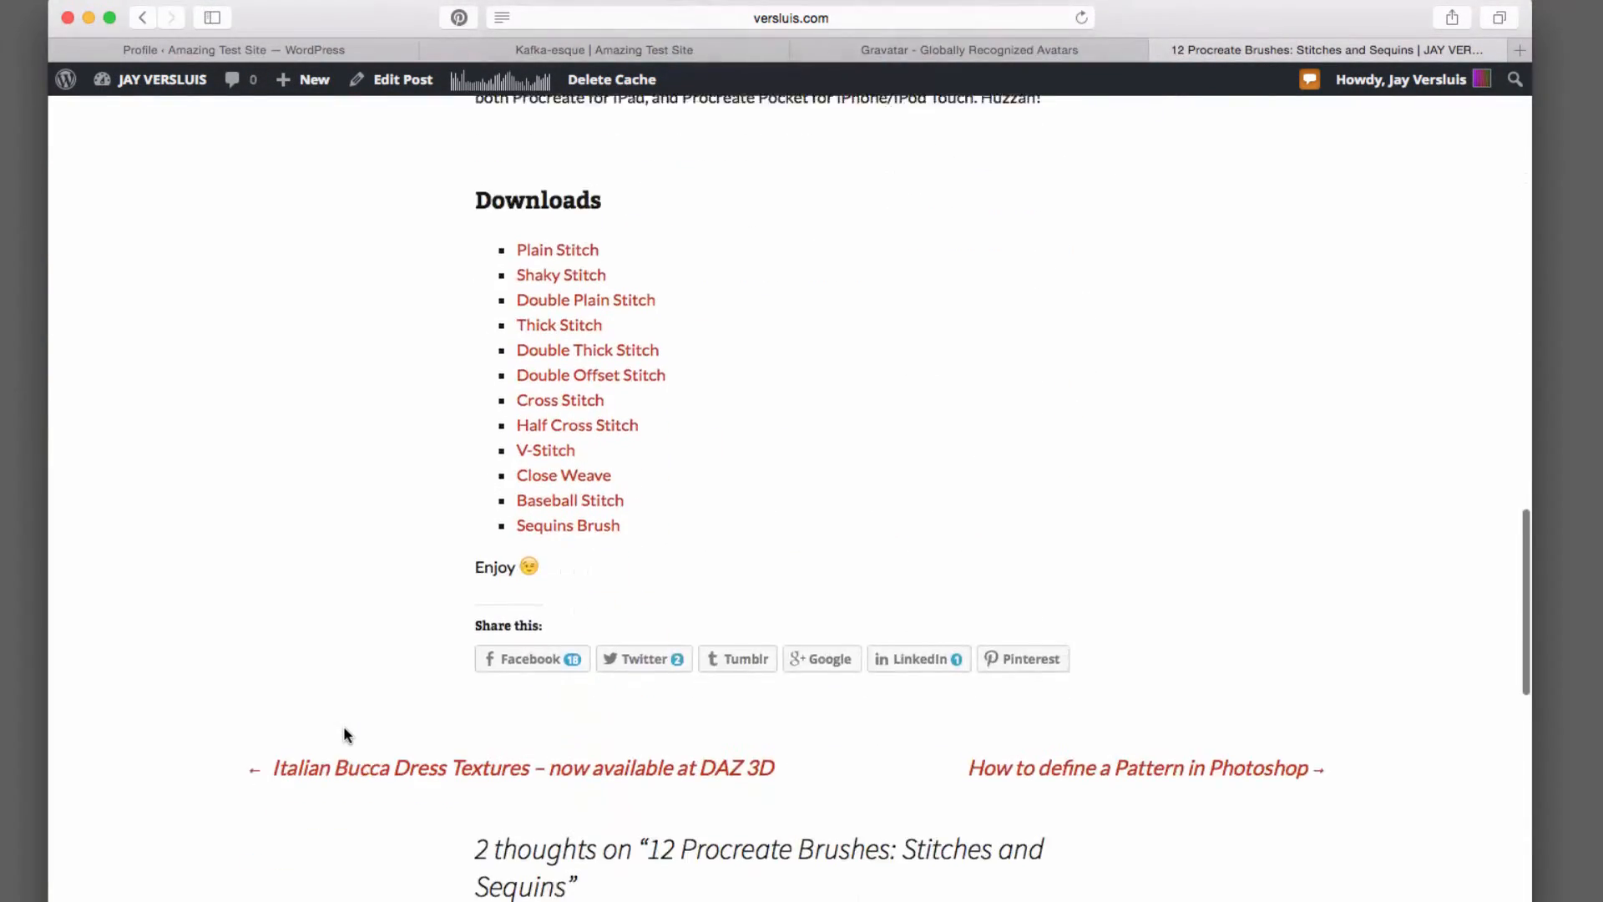
pyautogui.scroll(-5, 347, 735)
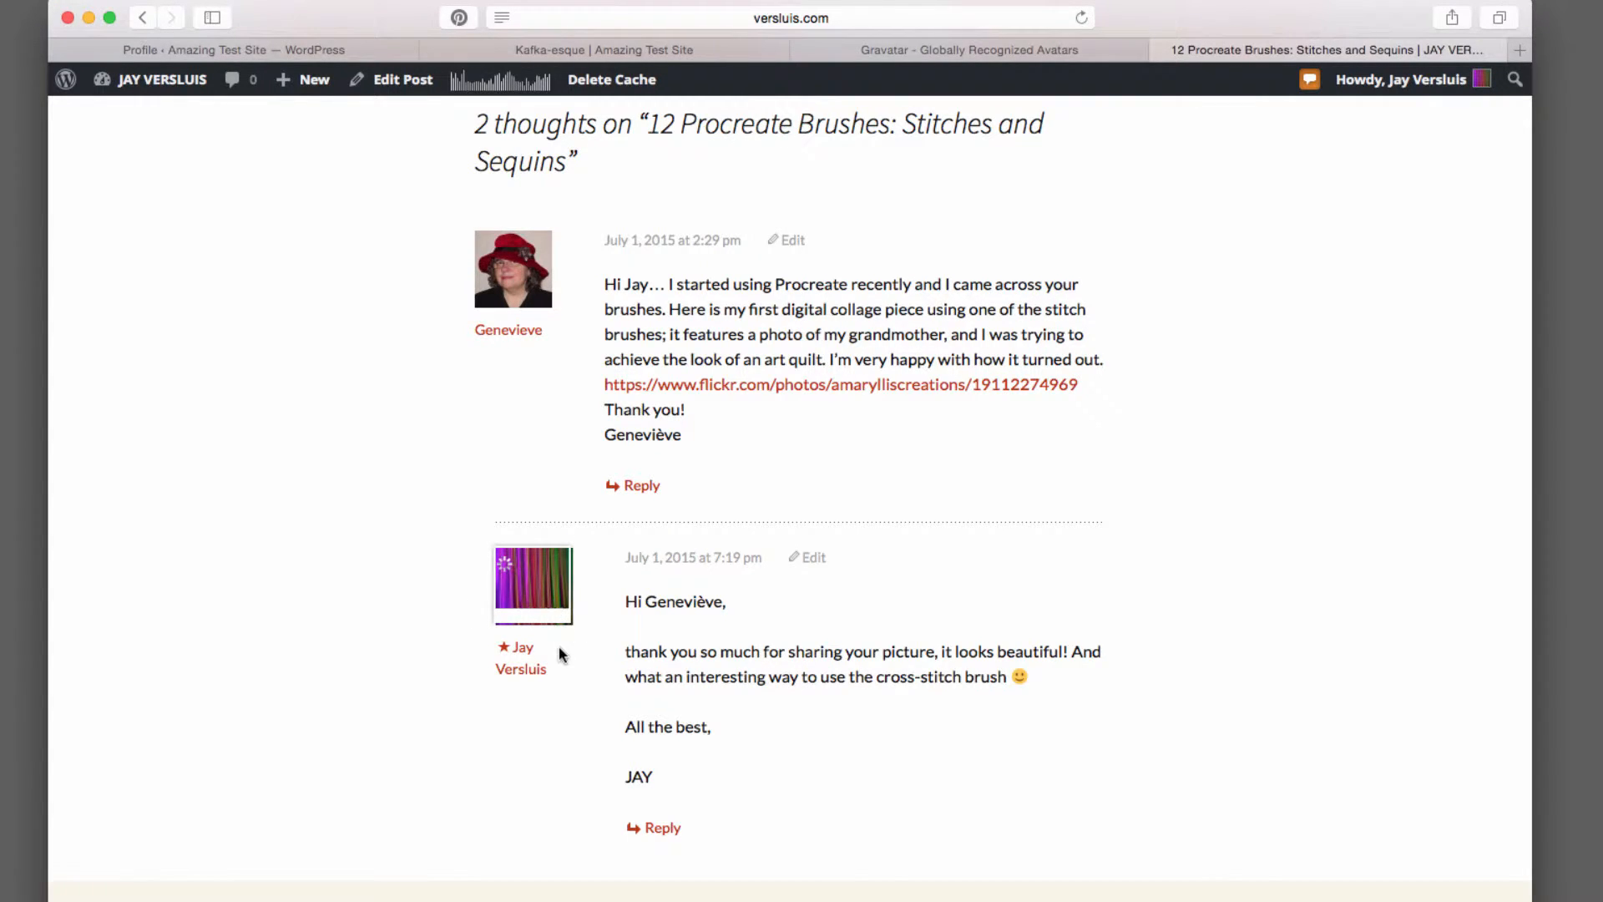
pyautogui.moveTo(1482, 80)
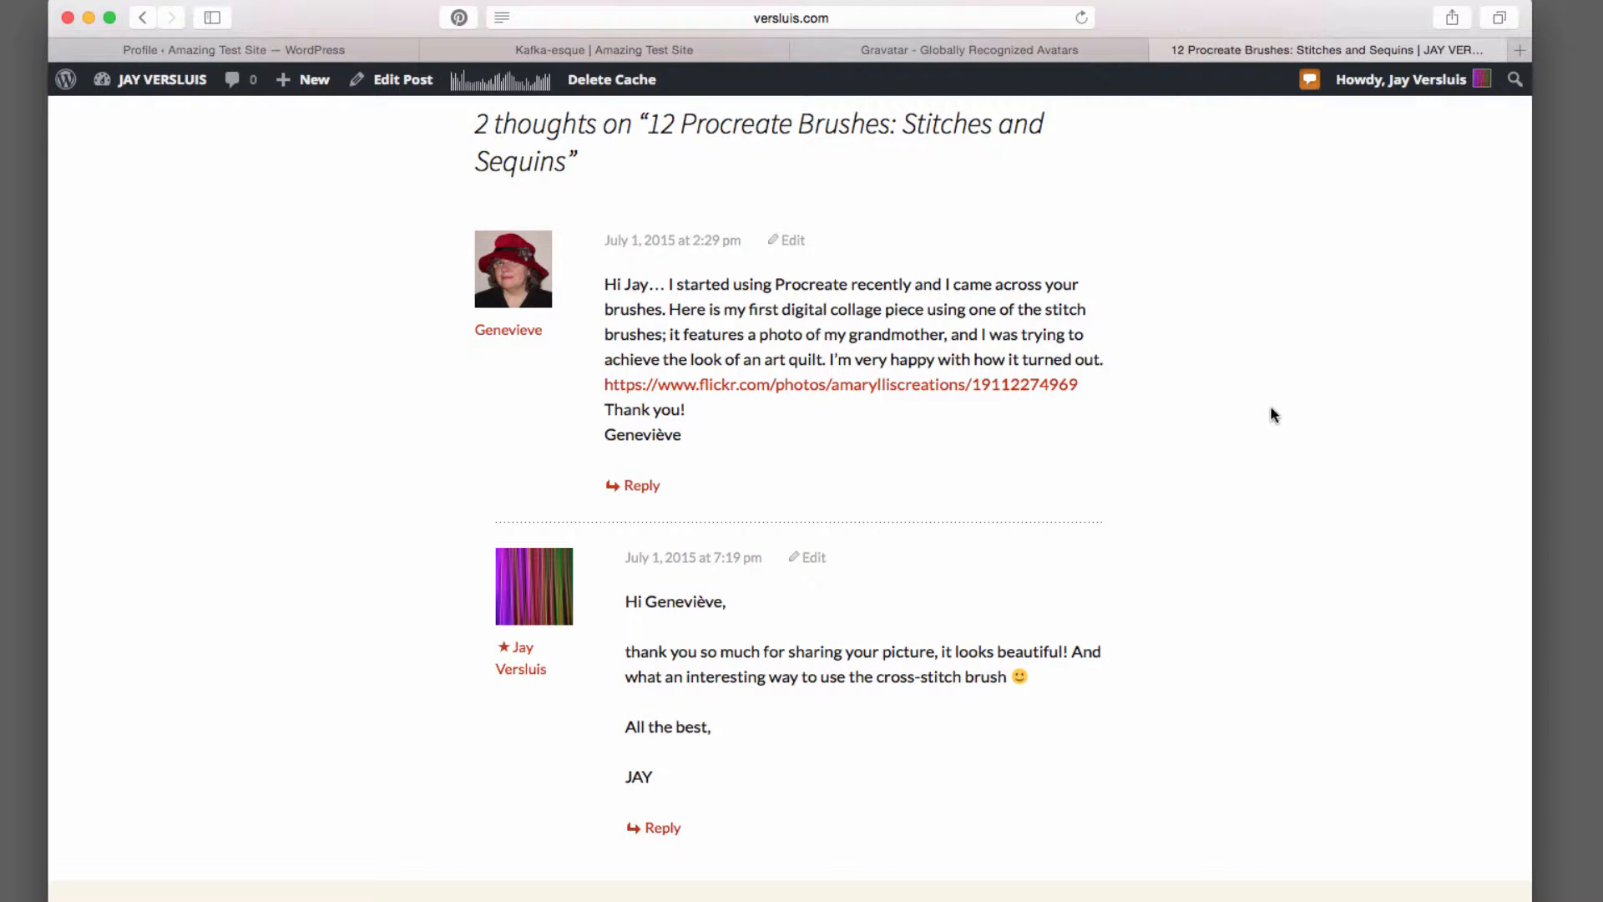
pyautogui.scroll(1, 1270, 405)
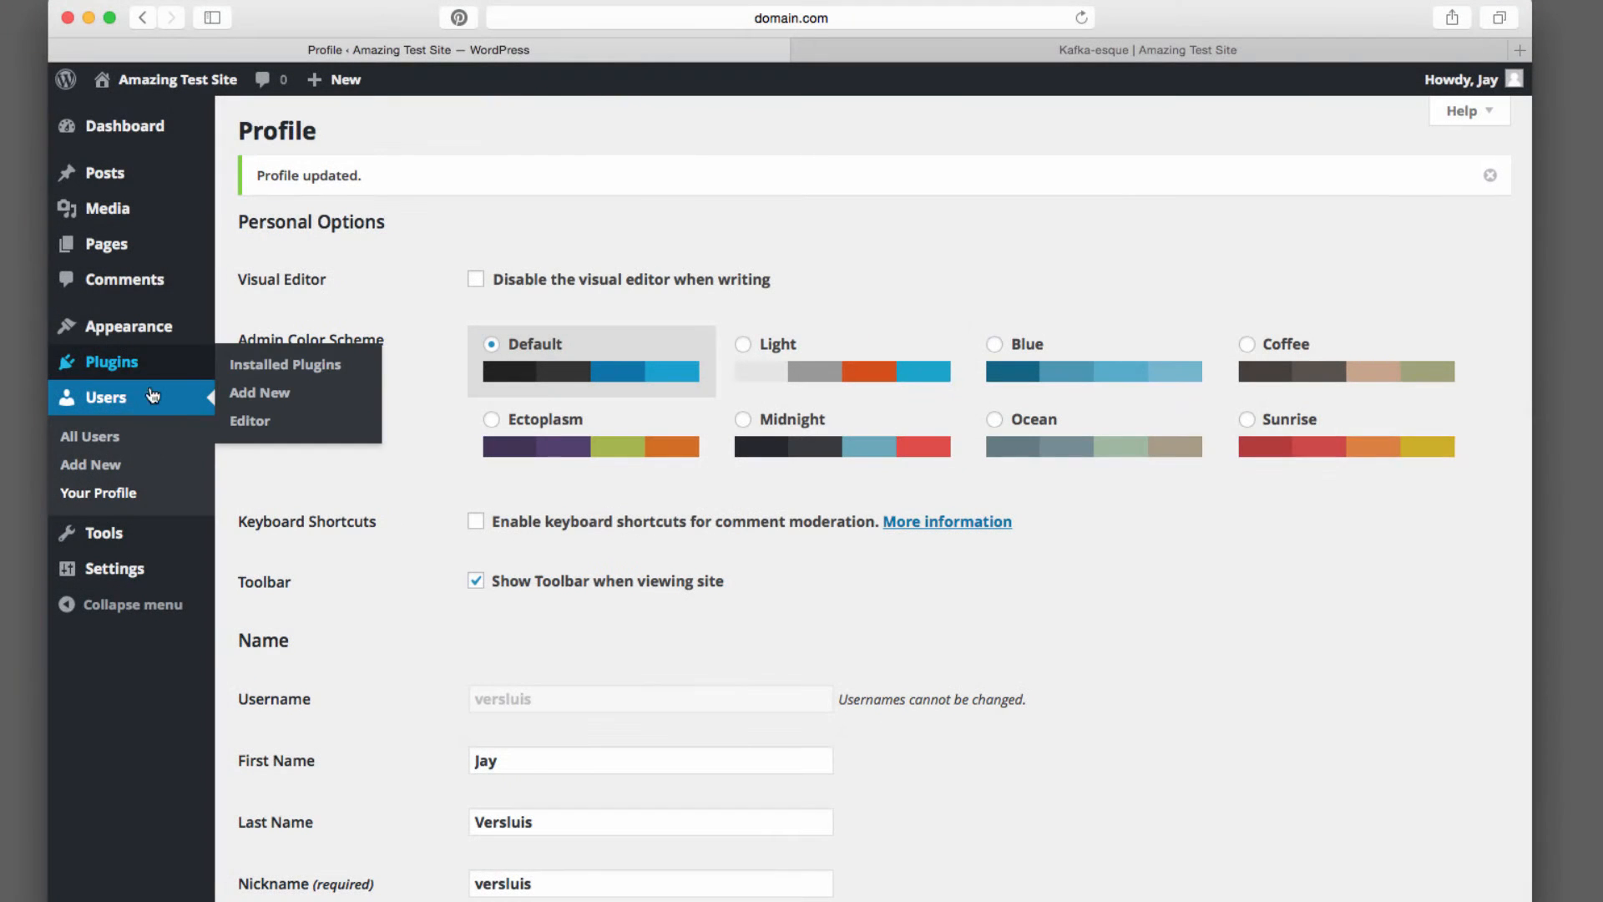
# Open the Add New User form from the users list and enter username newuser and the new user's e-mail address
pyautogui.click(95, 428)
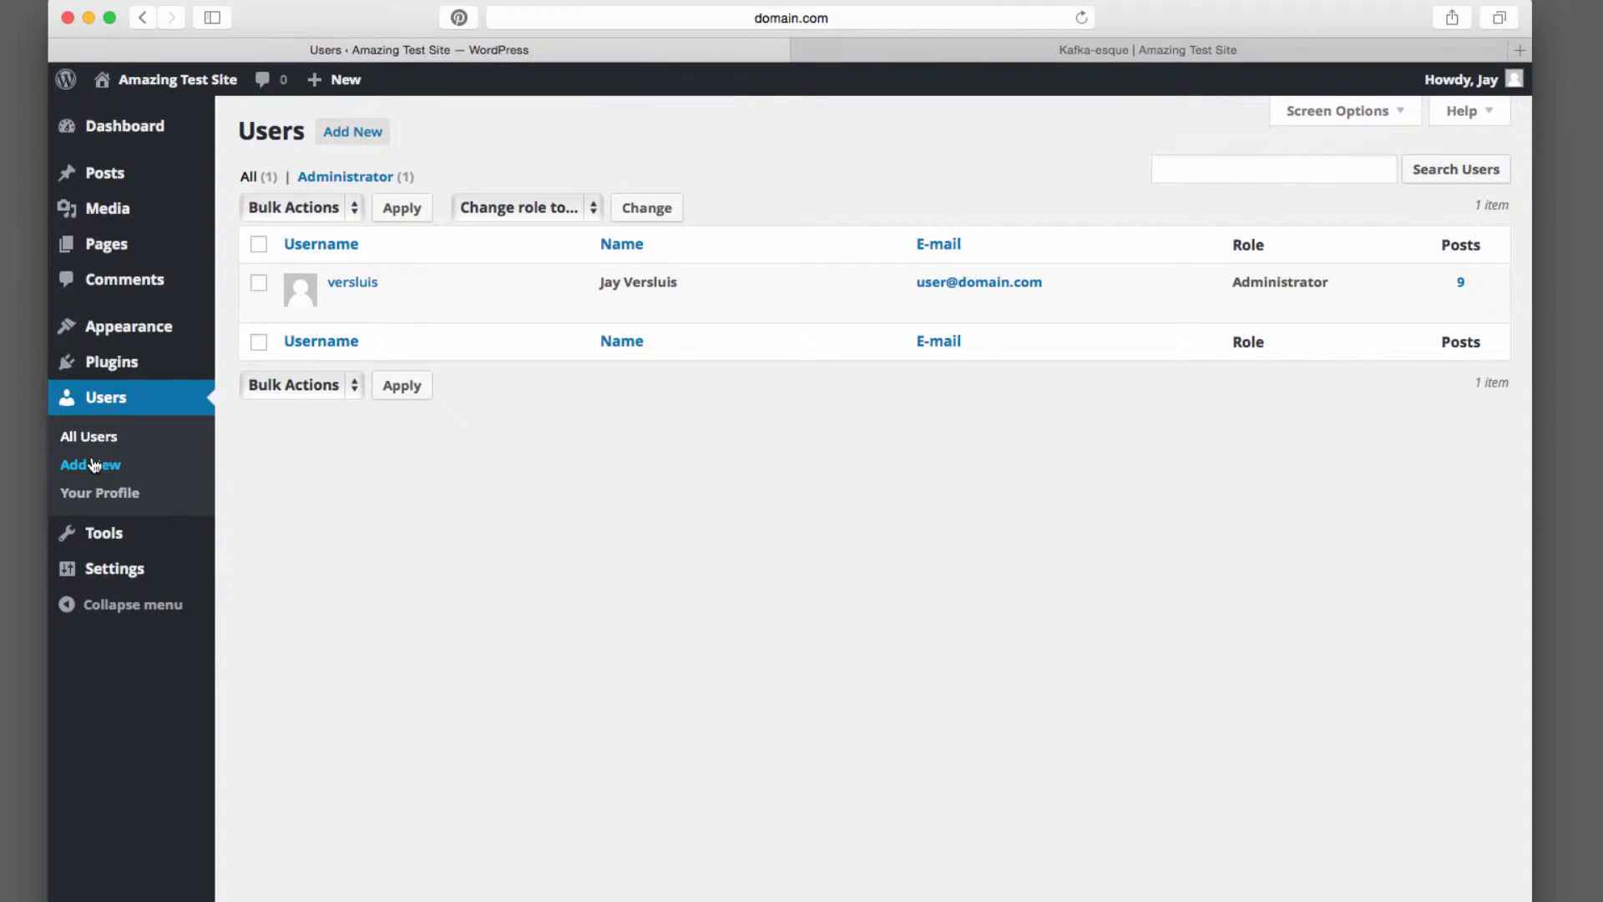
pyautogui.click(369, 127)
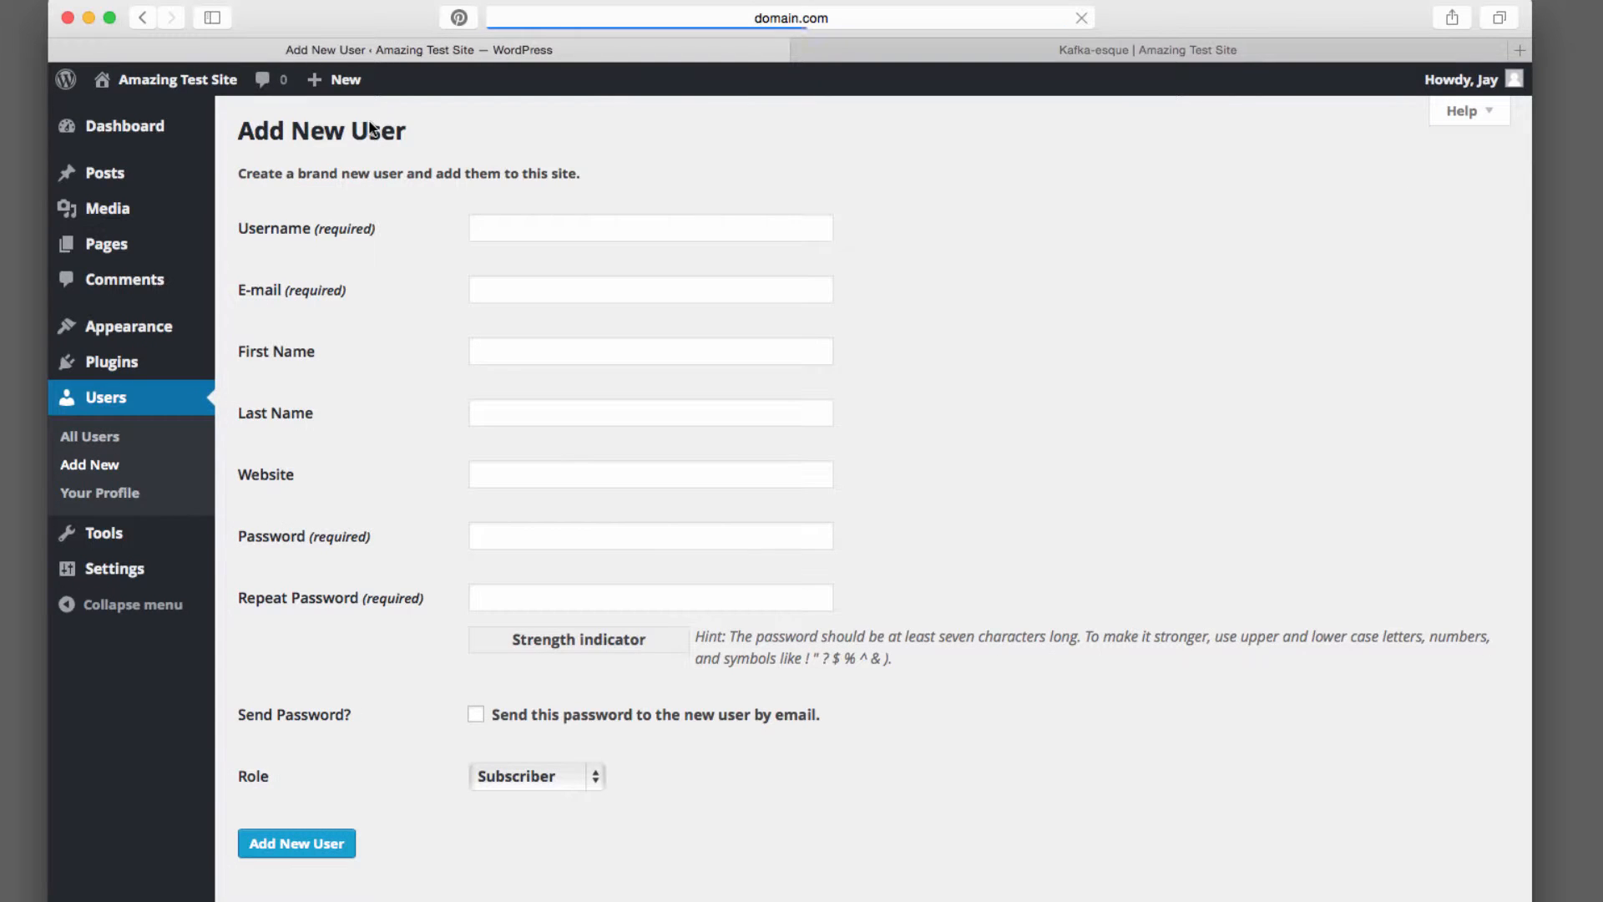
pyautogui.click(641, 227)
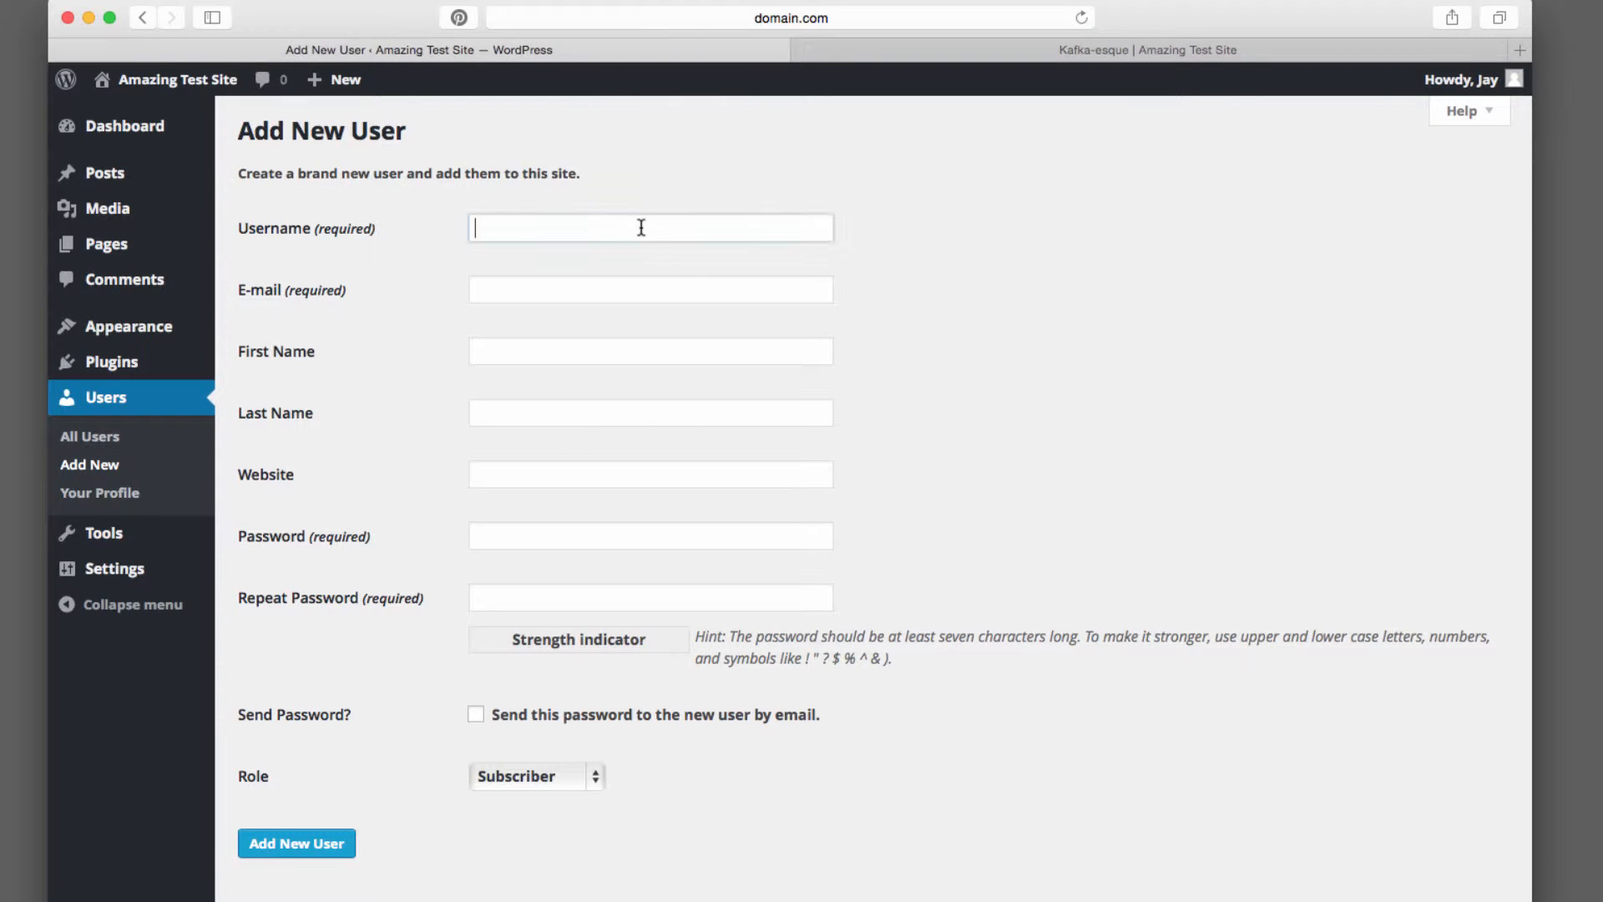
pyautogui.write('newuser')
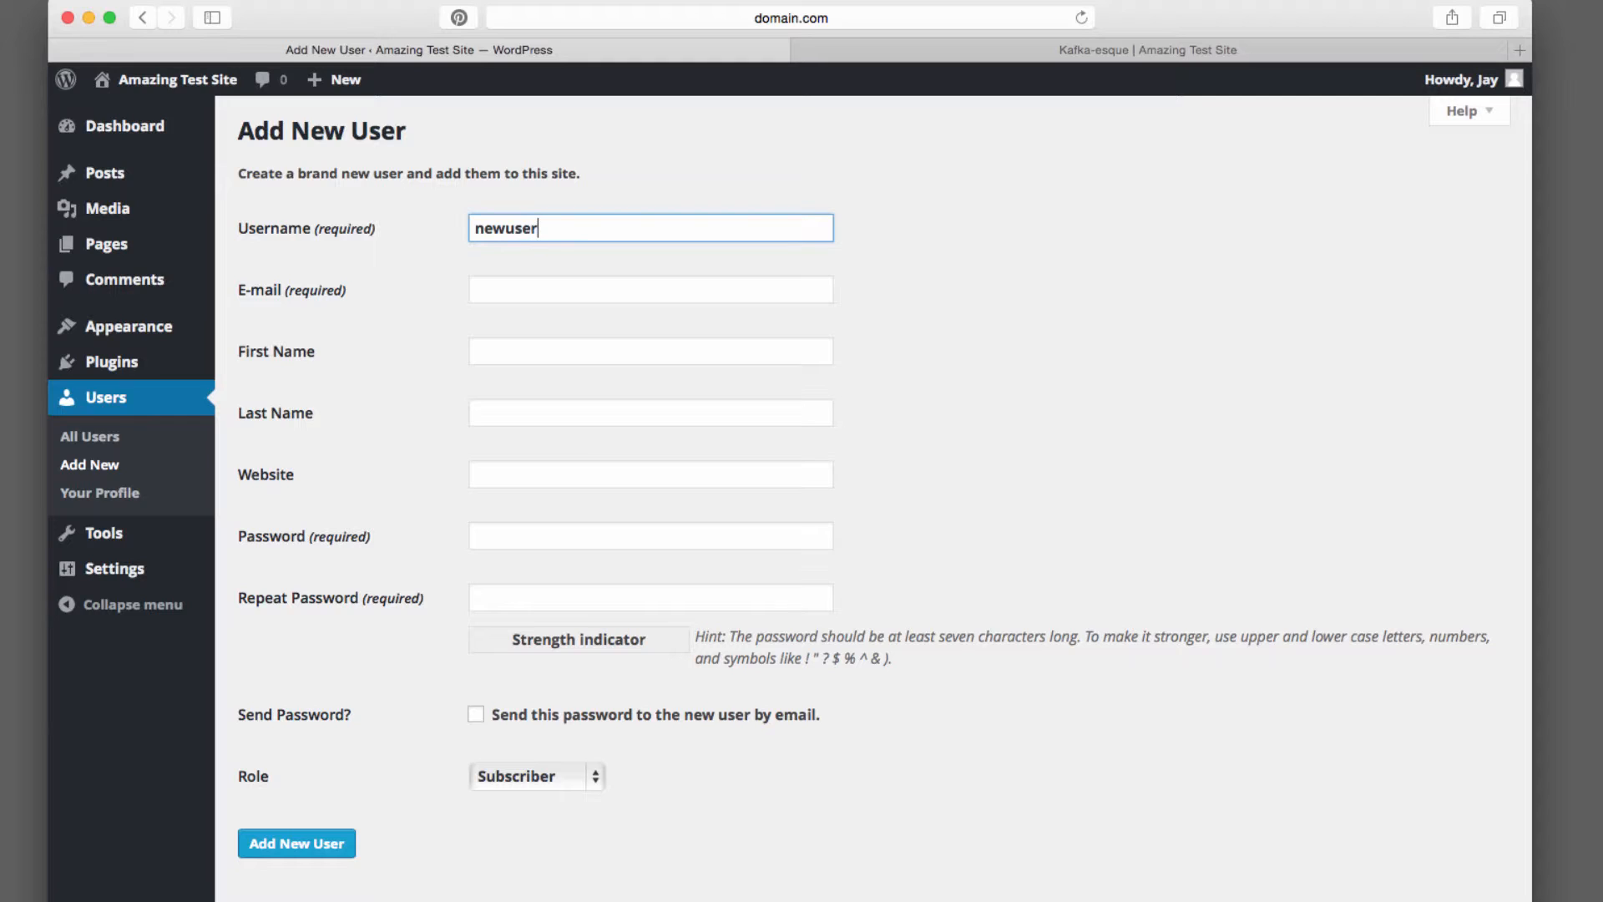
pyautogui.press('Tab')
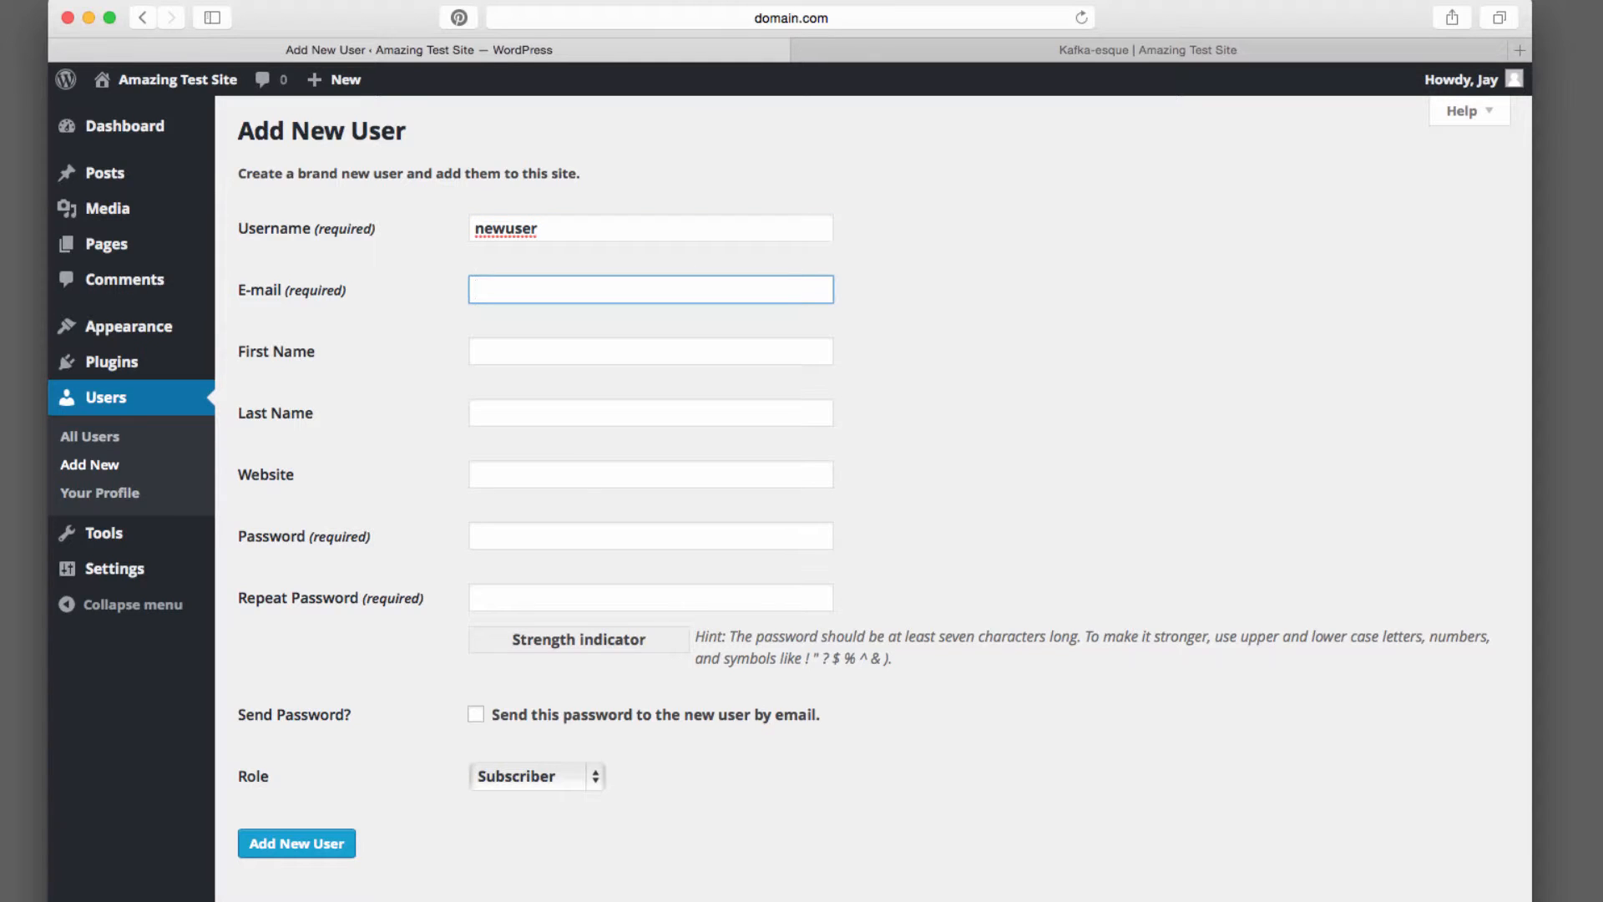
pyautogui.write('newuser@domain.com')
pyautogui.press('Tab')
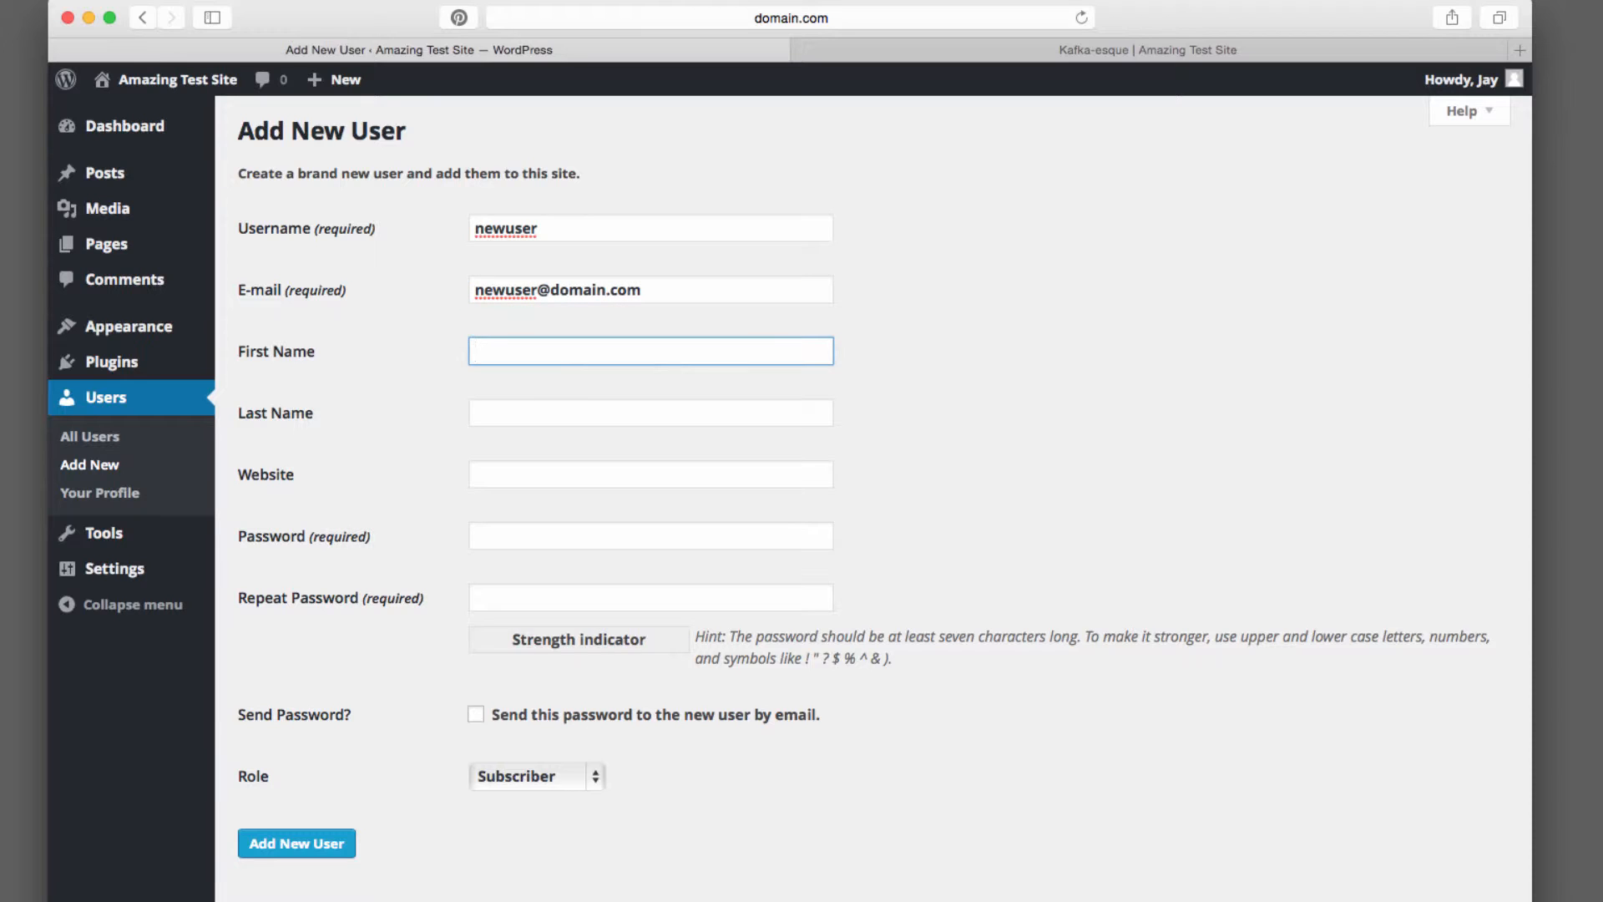
pyautogui.write('New')
pyautogui.press('Tab')
pyautogui.write('User')
pyautogui.press('Tab')
pyautogui.write('http:')
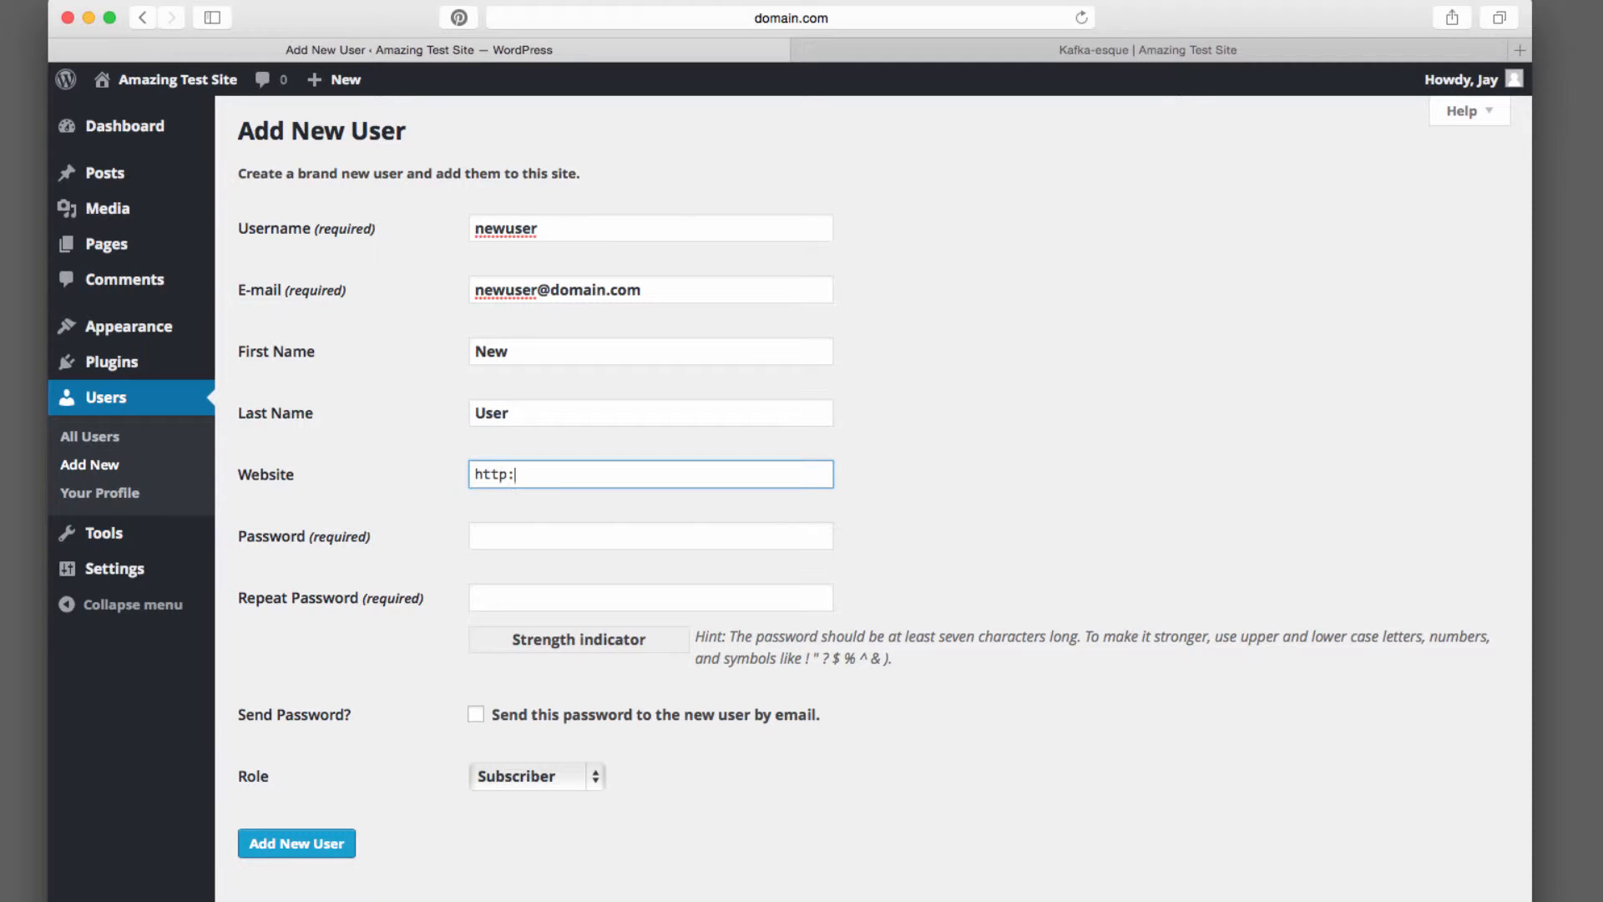
pyautogui.write('//domain.com')
pyautogui.press('Tab')
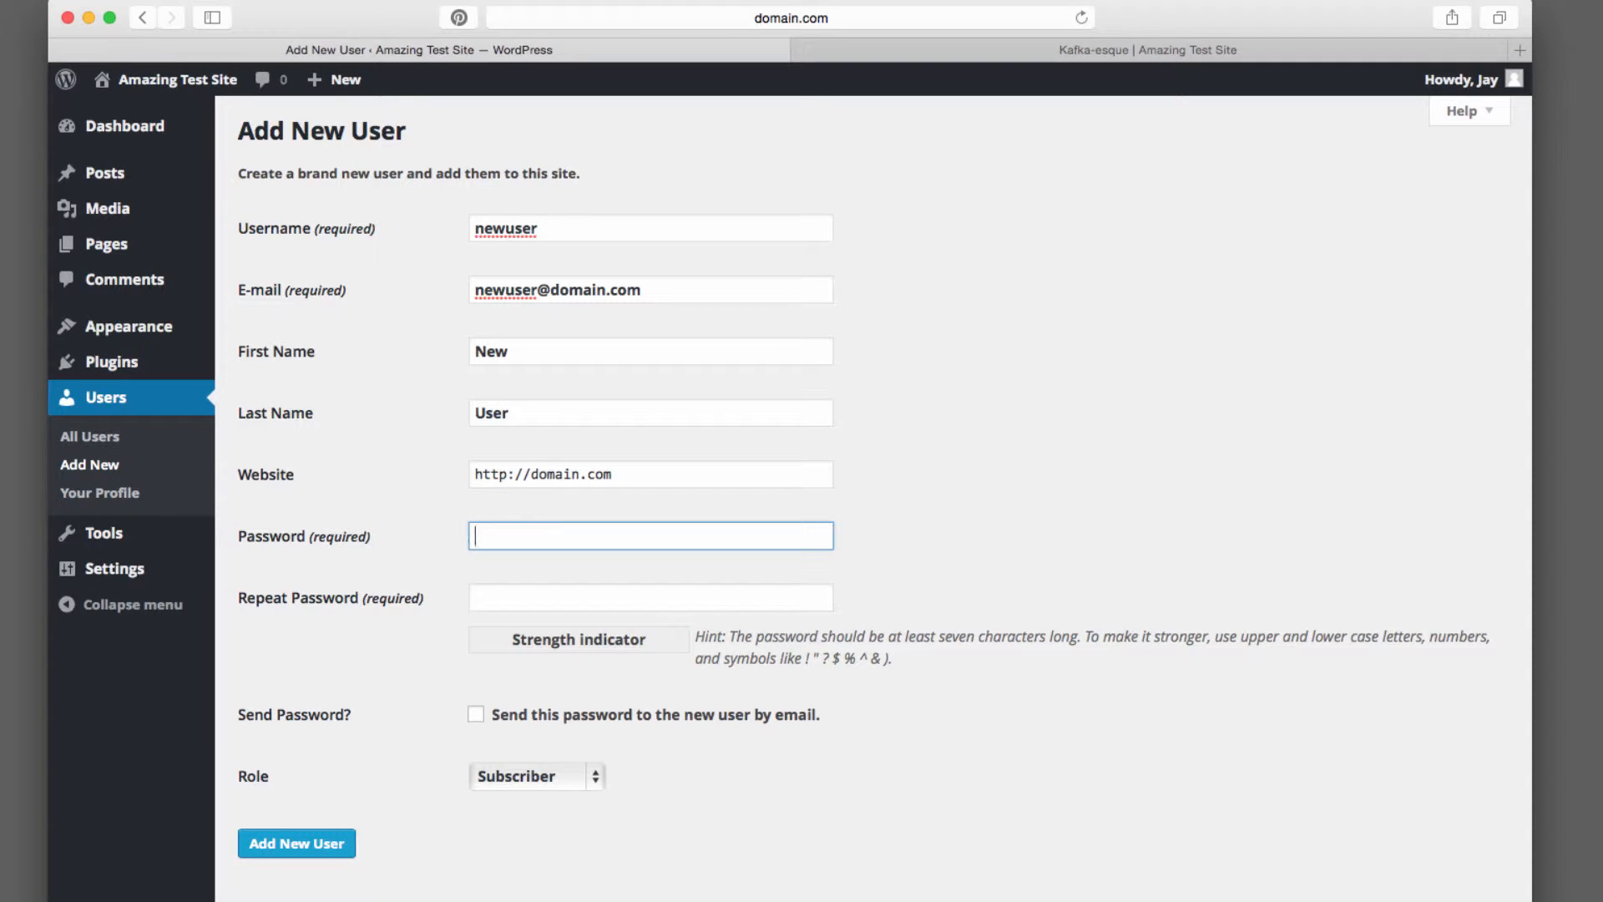
# Enter the new user's password in both password fields and enable sending it to the user by e-mail
pyautogui.write('password')
pyautogui.press('Tab')
pyautogui.write('password')
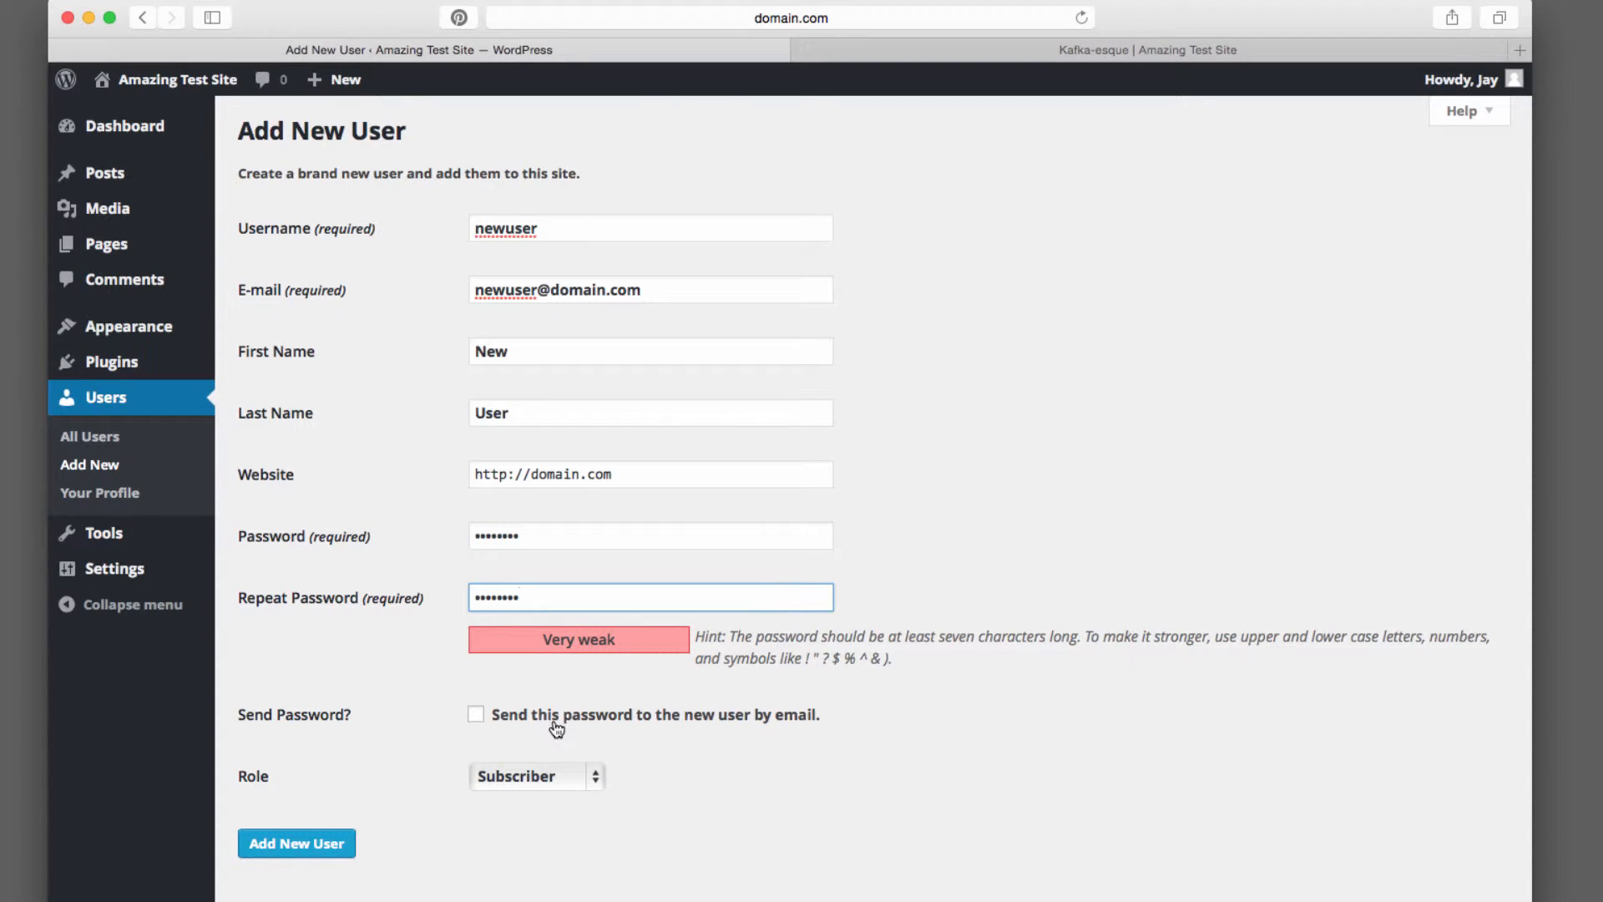
pyautogui.click(477, 721)
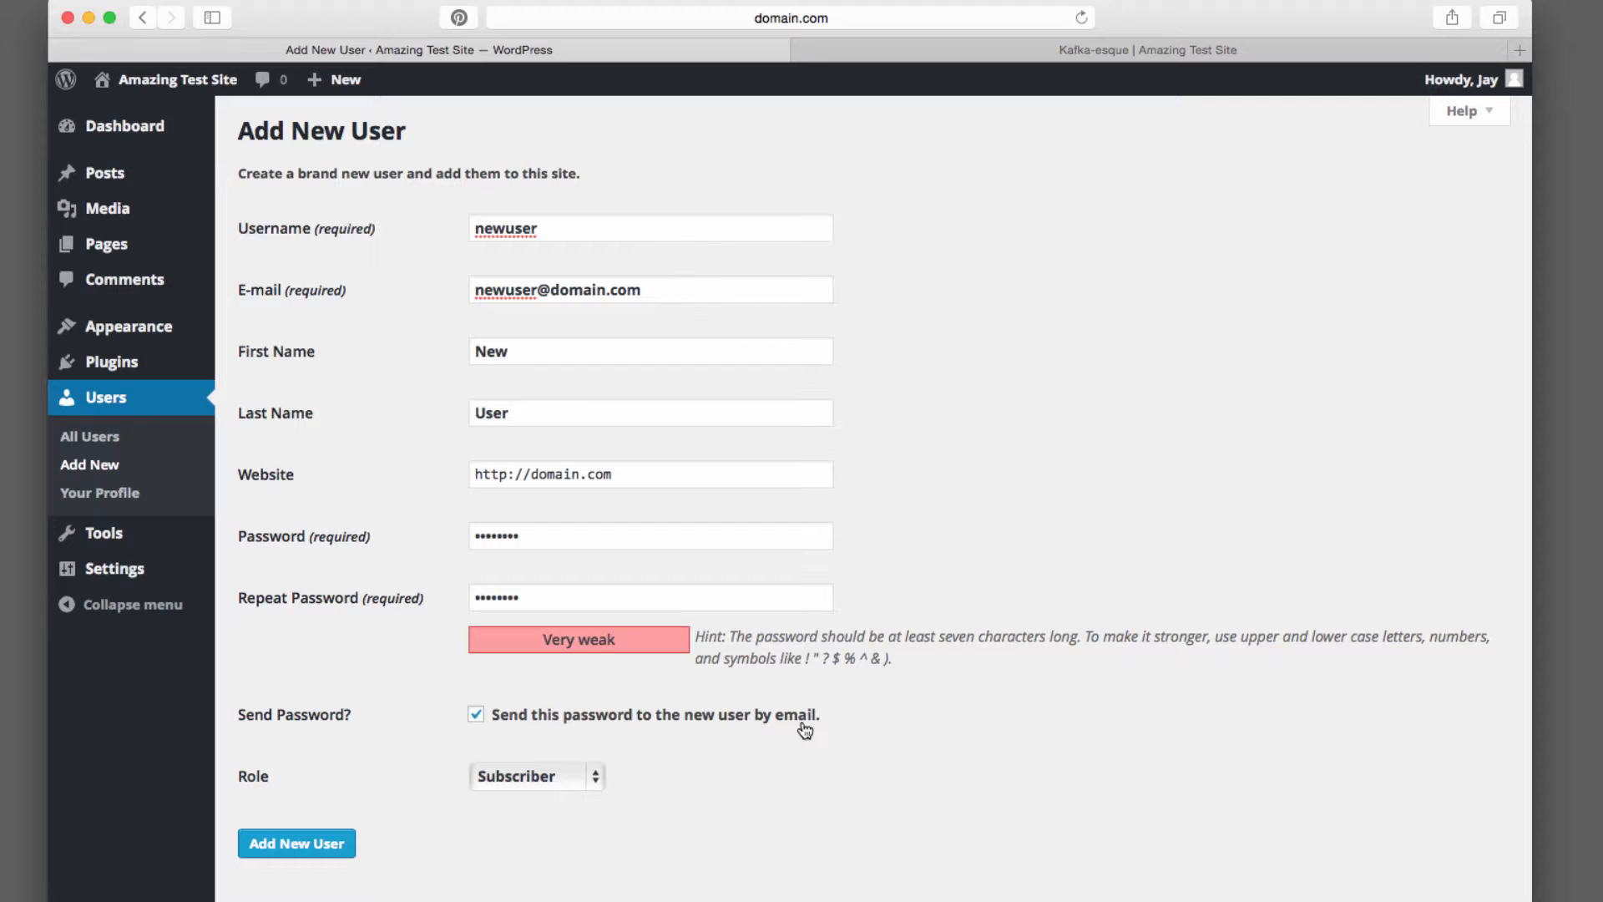
# Turn off e-mailing the password and add the new user with the Subscriber role
pyautogui.click(477, 715)
pyautogui.moveTo(645, 288); pyautogui.dragTo(383, 290)
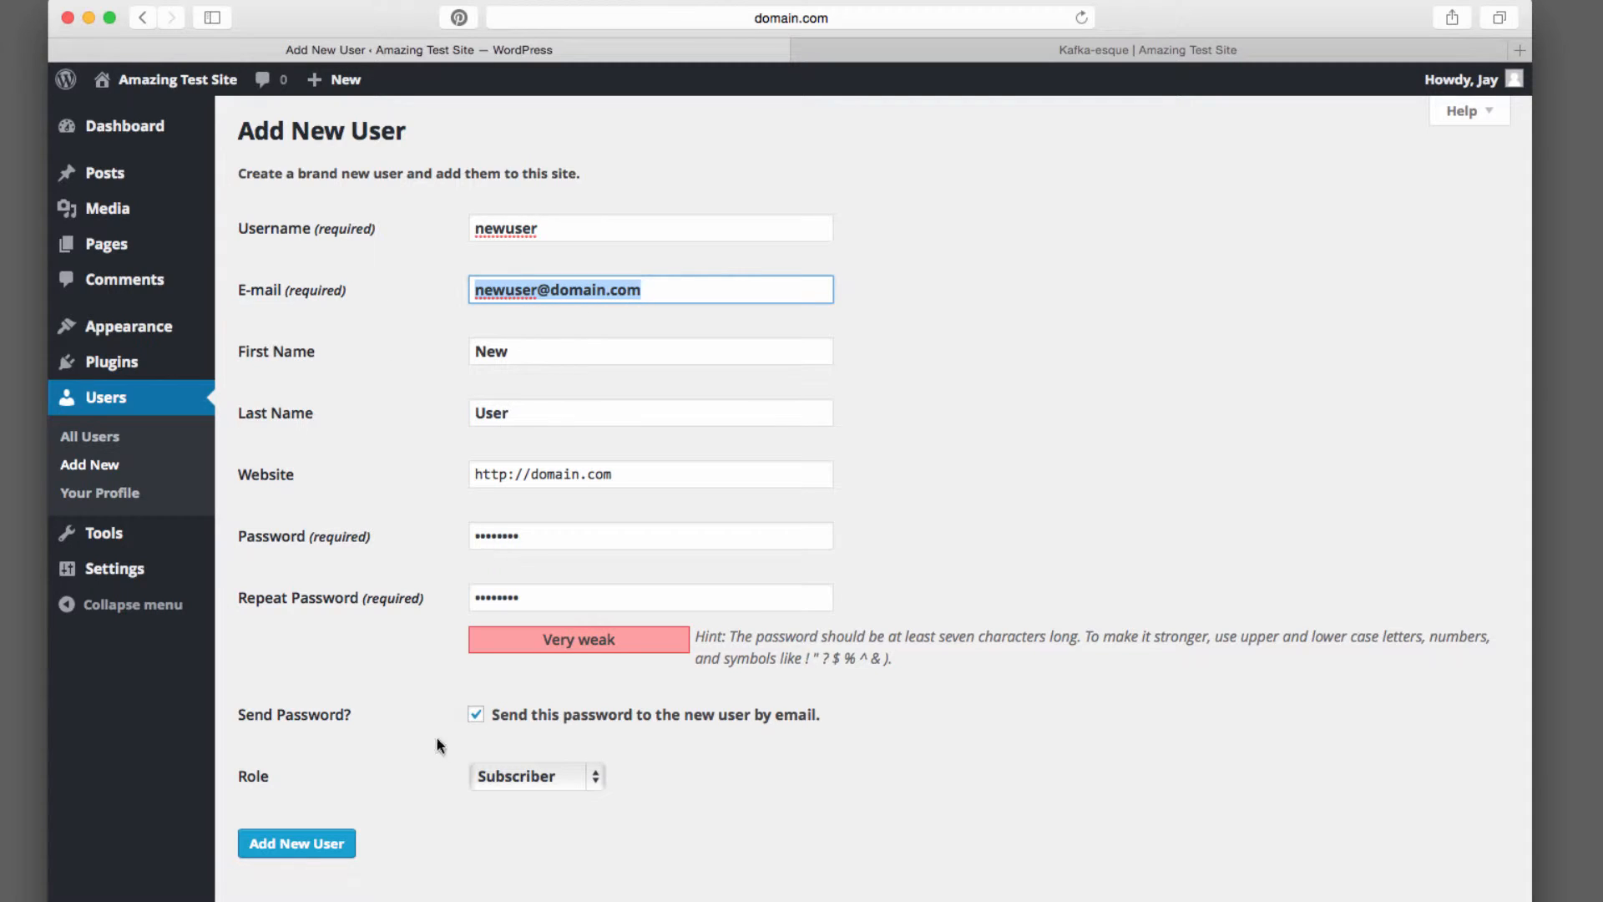
pyautogui.click(755, 828)
pyautogui.click(599, 775)
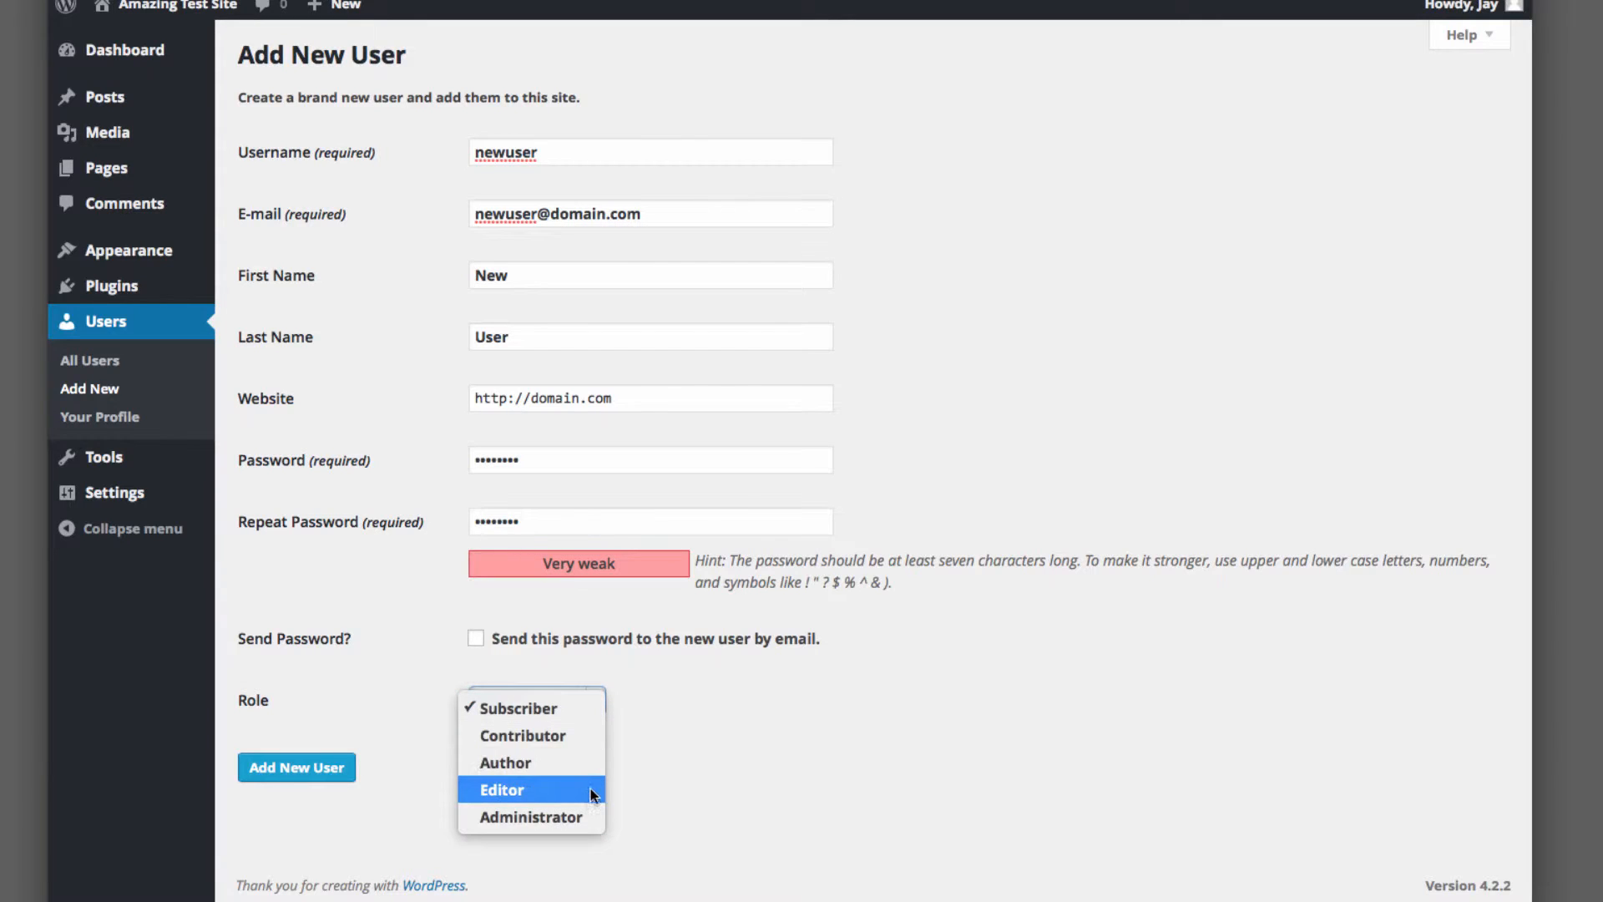
pyautogui.click(668, 716)
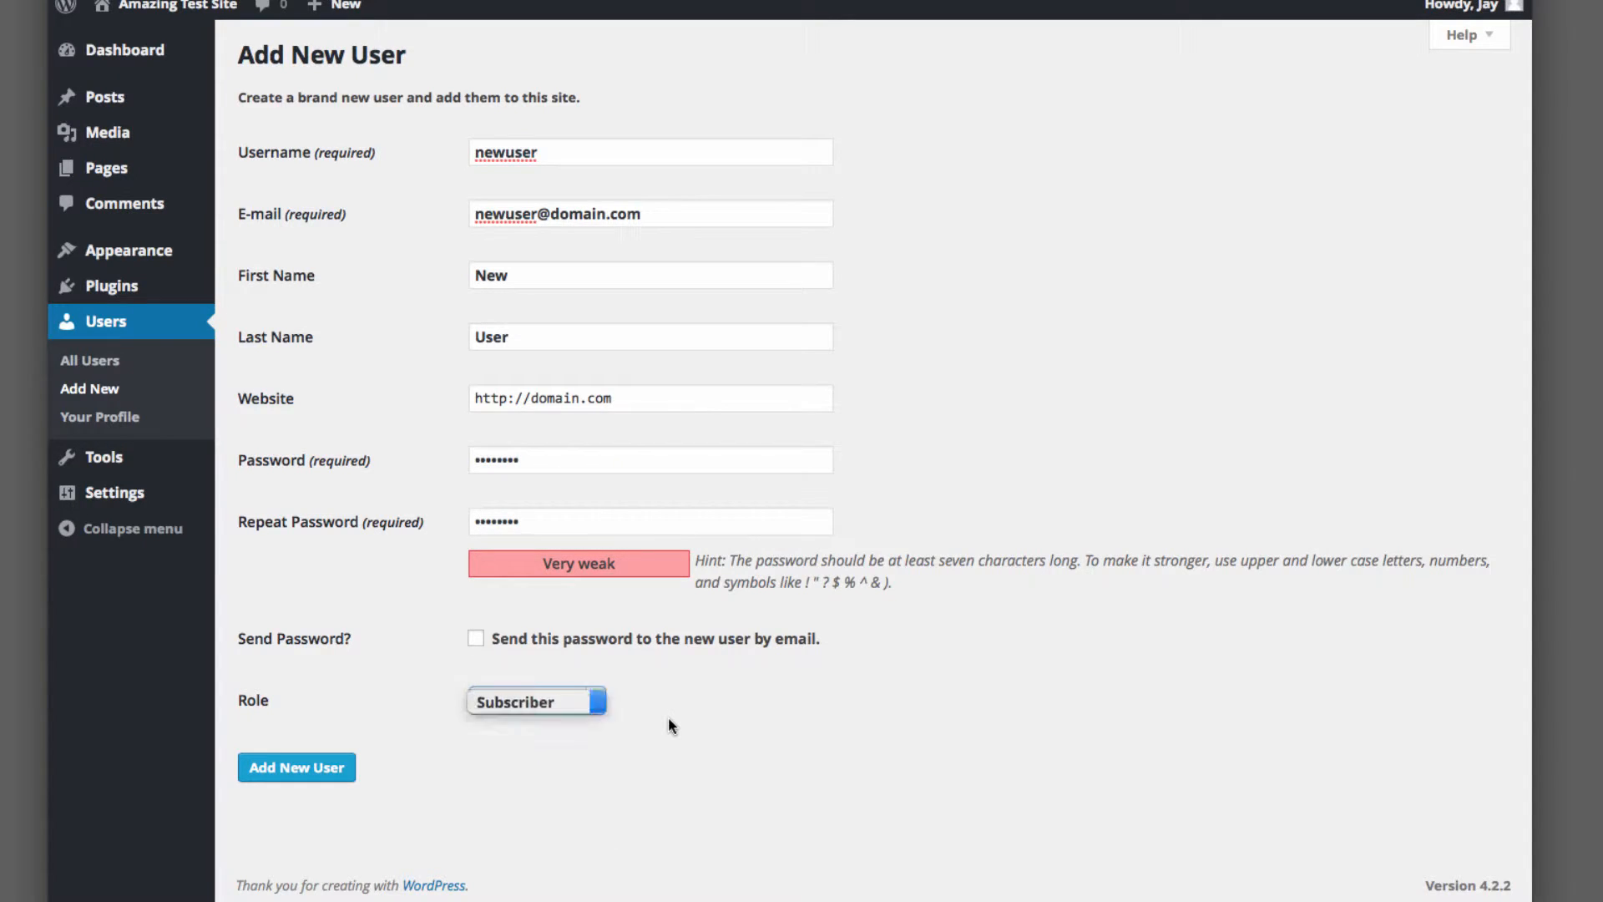
pyautogui.click(325, 769)
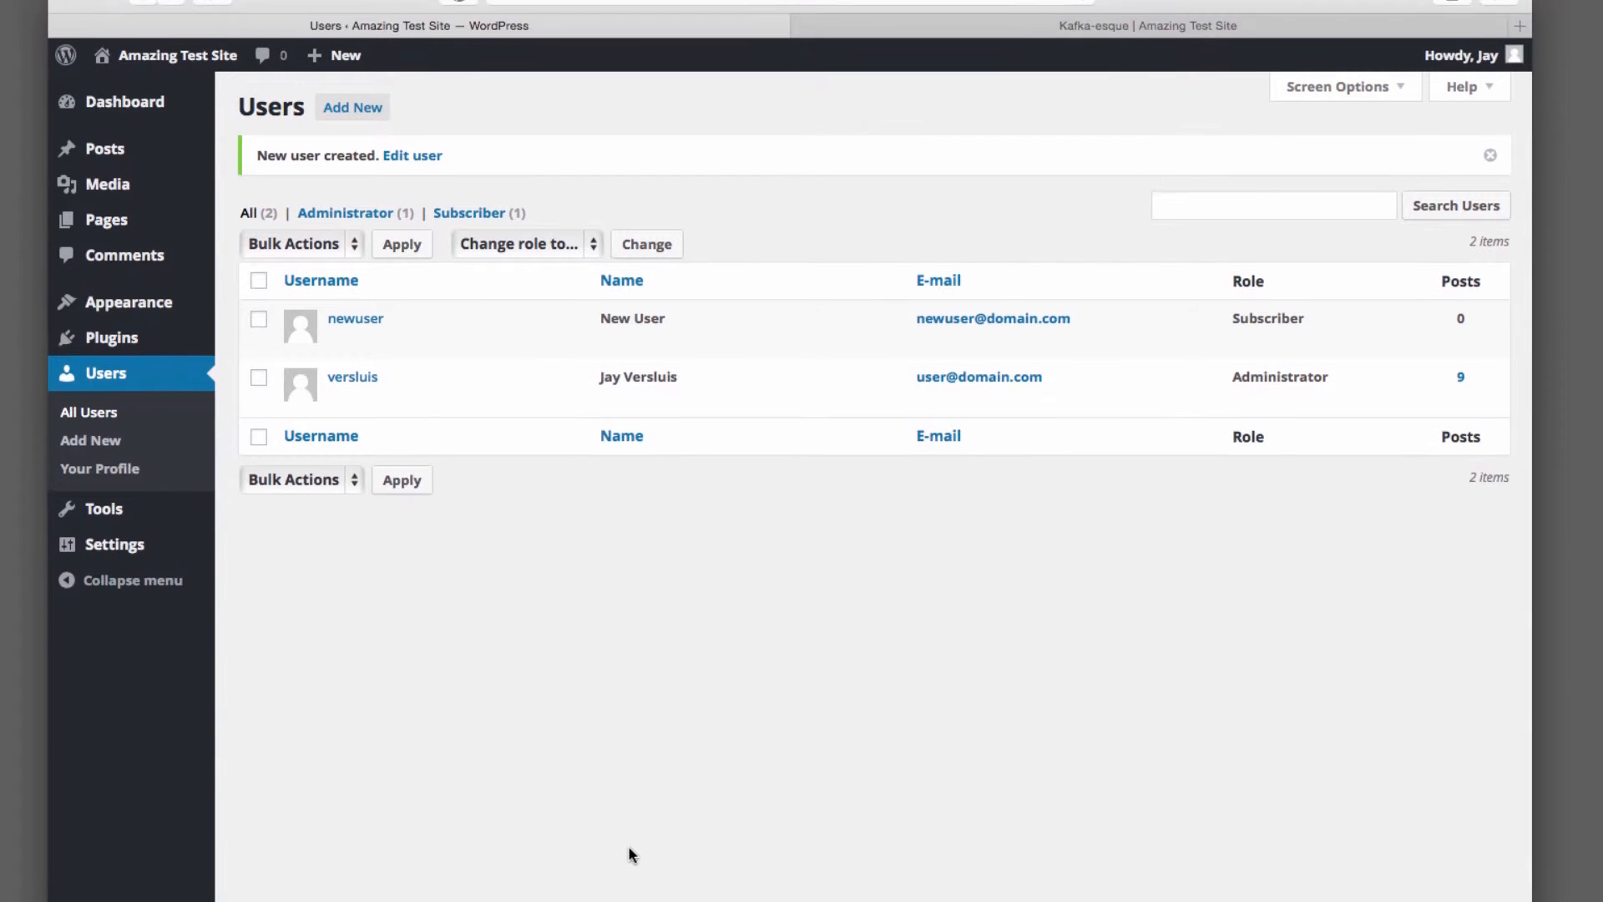
# Log out and log back in as newuser with the new user's password
pyautogui.moveTo(1461, 79)
pyautogui.click(1390, 204)
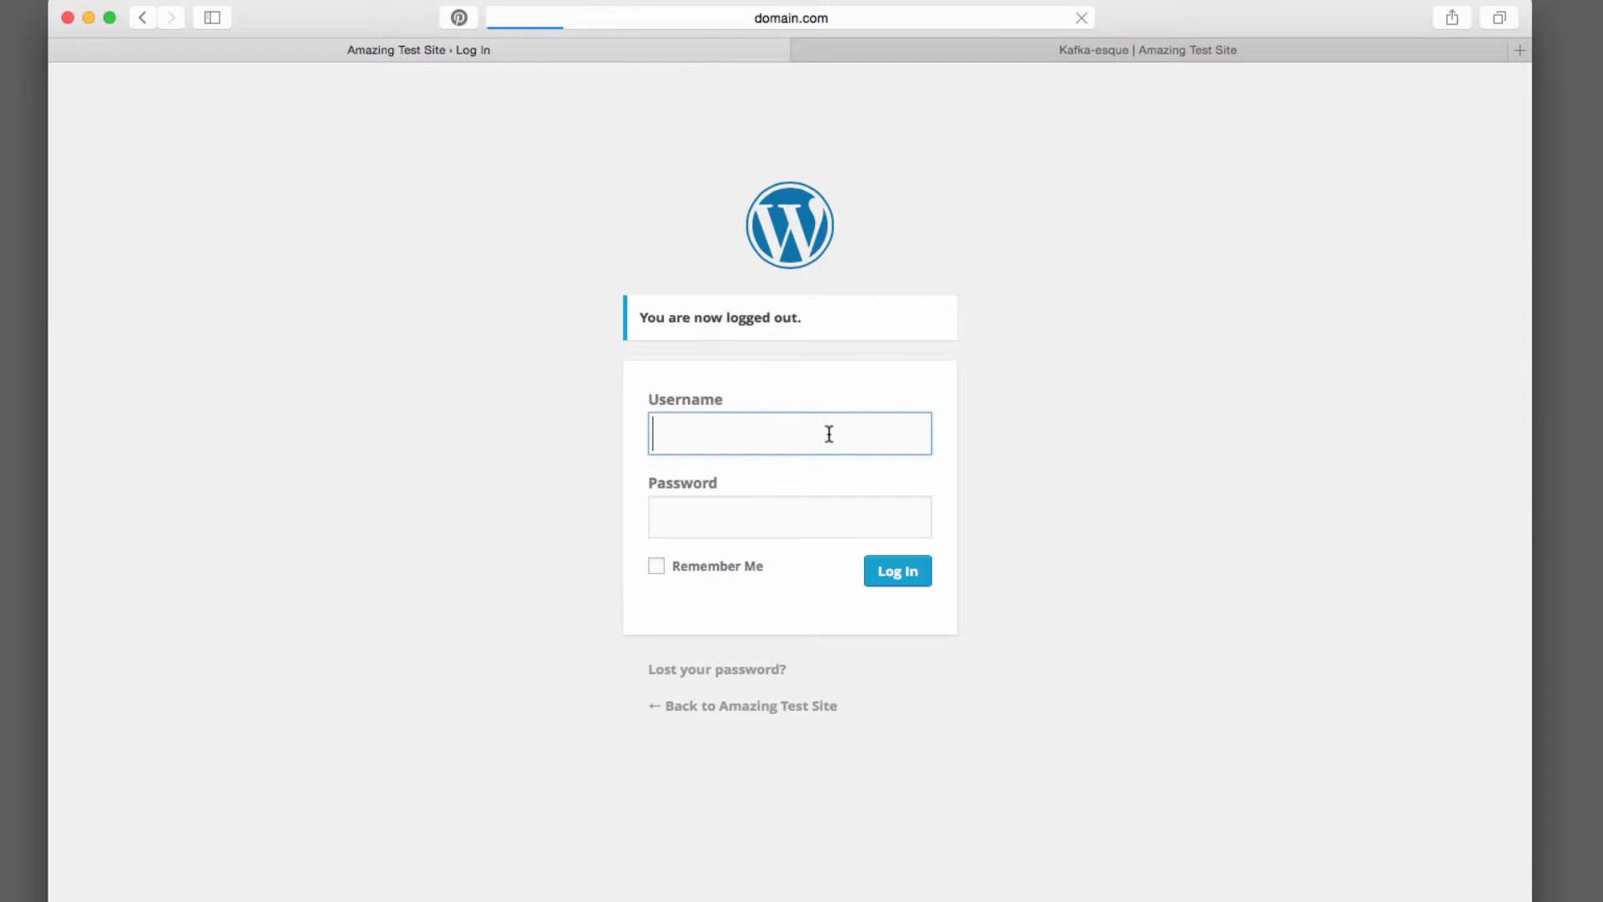
pyautogui.write('newuser')
pyautogui.press('Tab')
pyautogui.write('********')
pyautogui.press('Return')
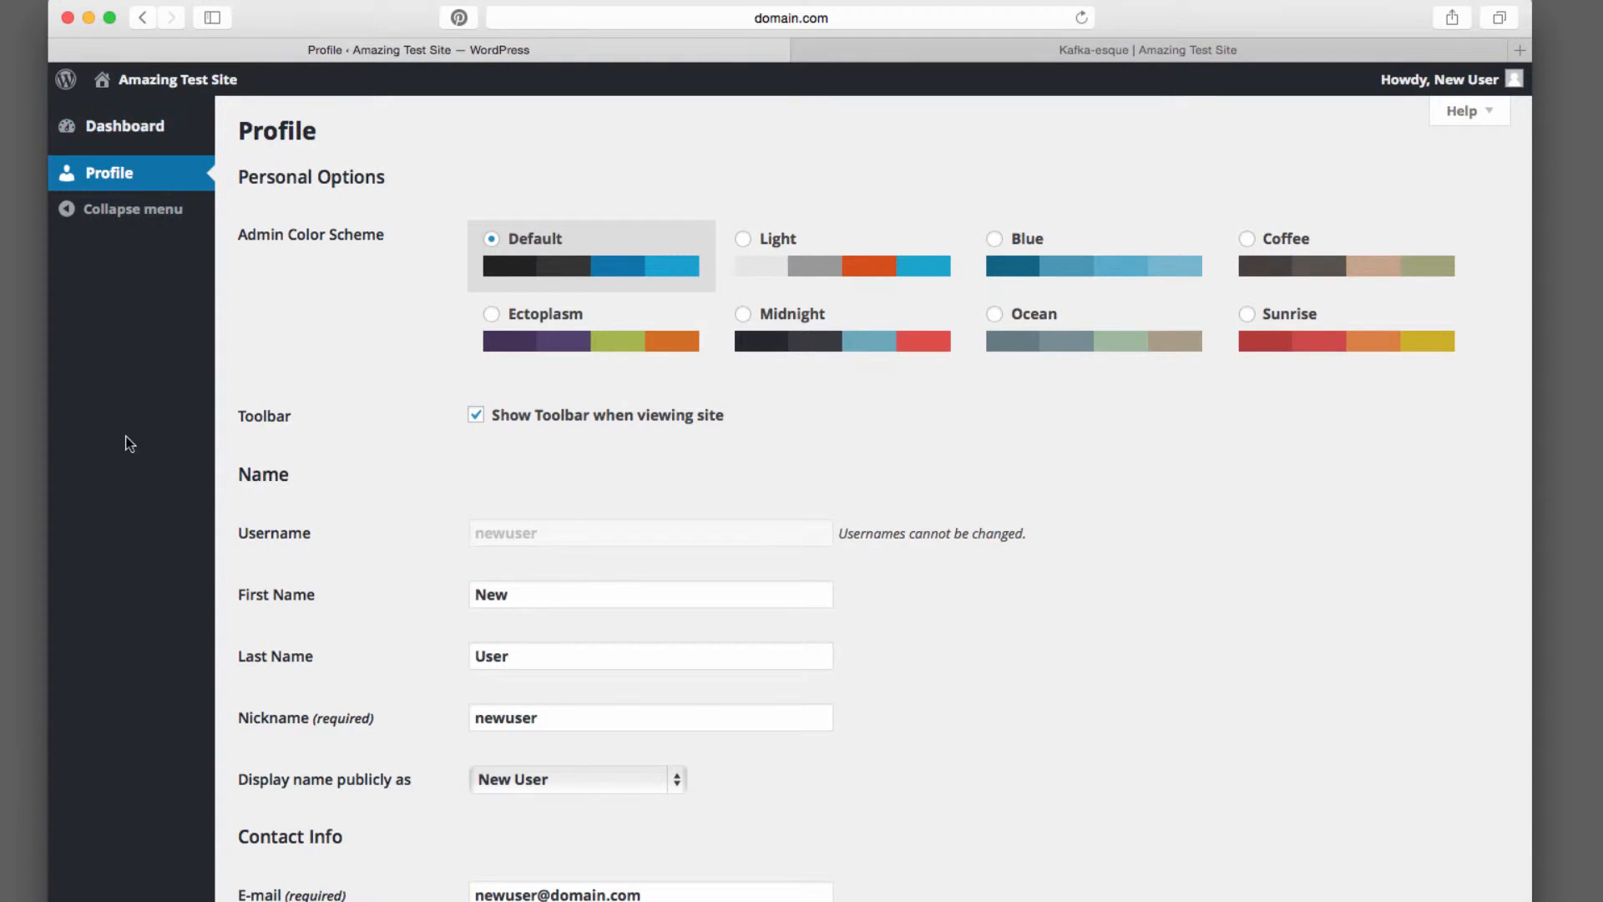
# Browse the Dashboard and Profile pages to examine what a Subscriber can access
pyautogui.click(156, 132)
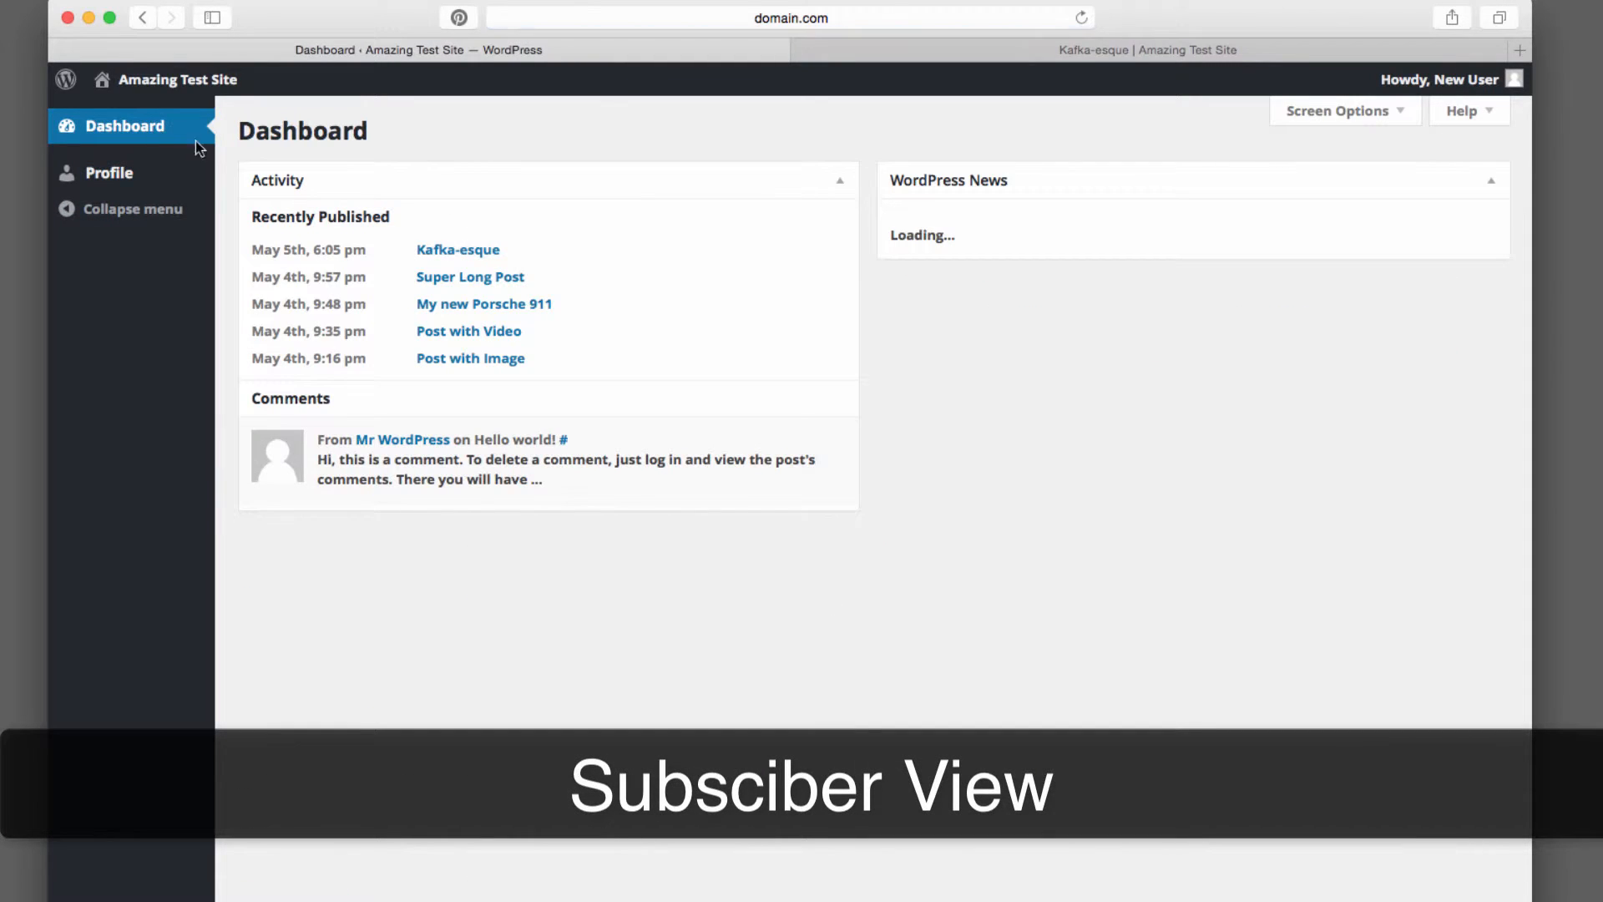
pyautogui.click(108, 173)
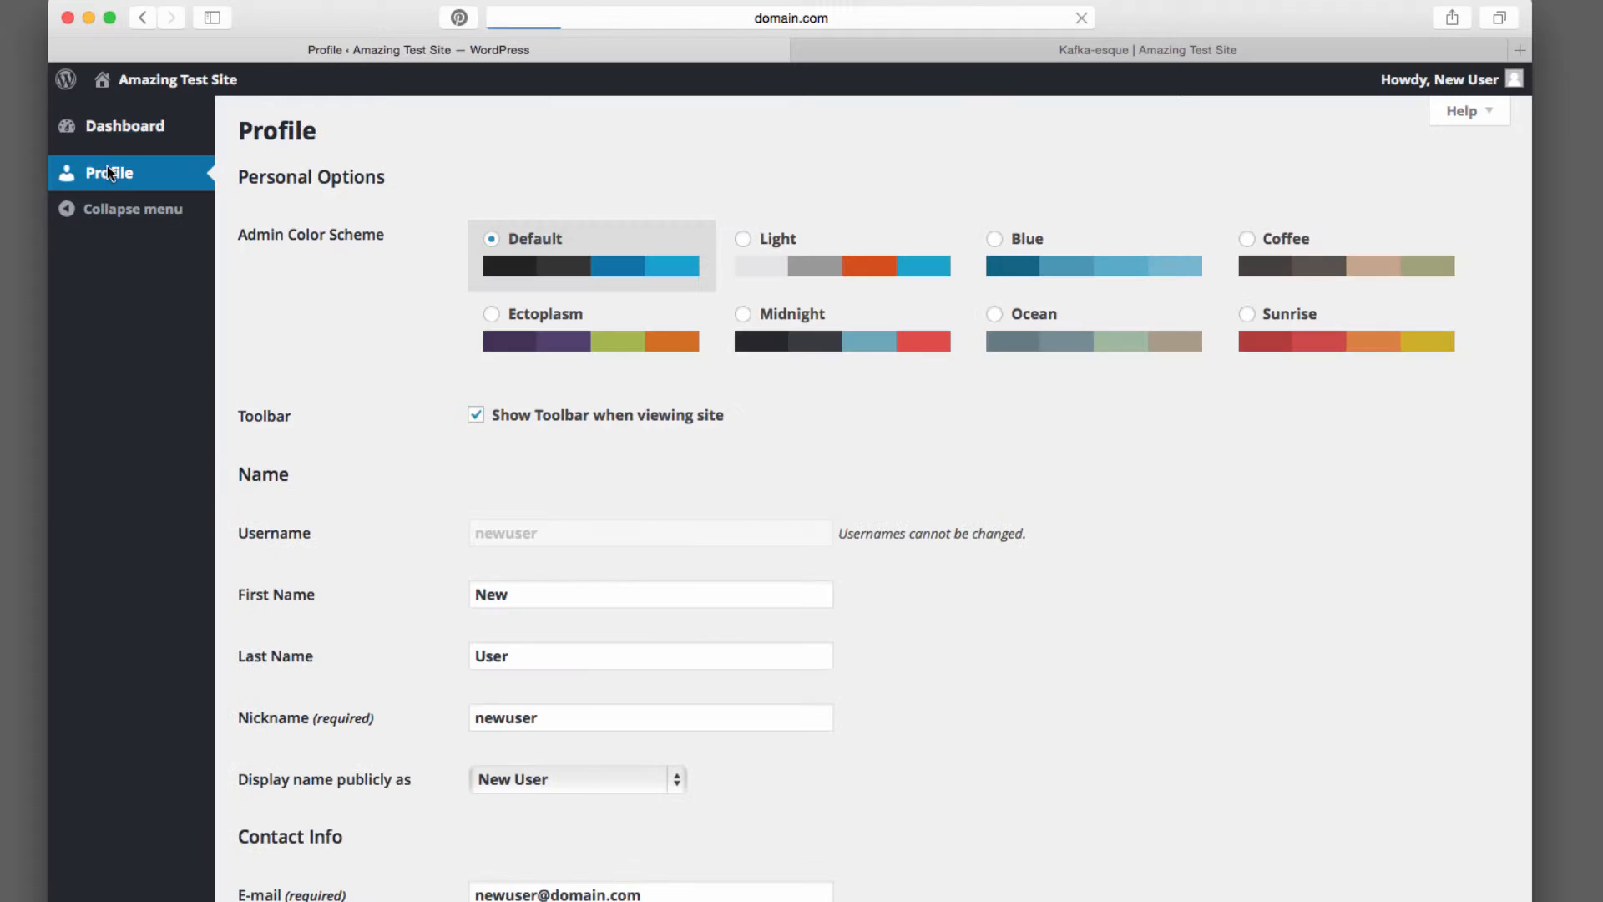
pyautogui.scroll(-10, 379, 740)
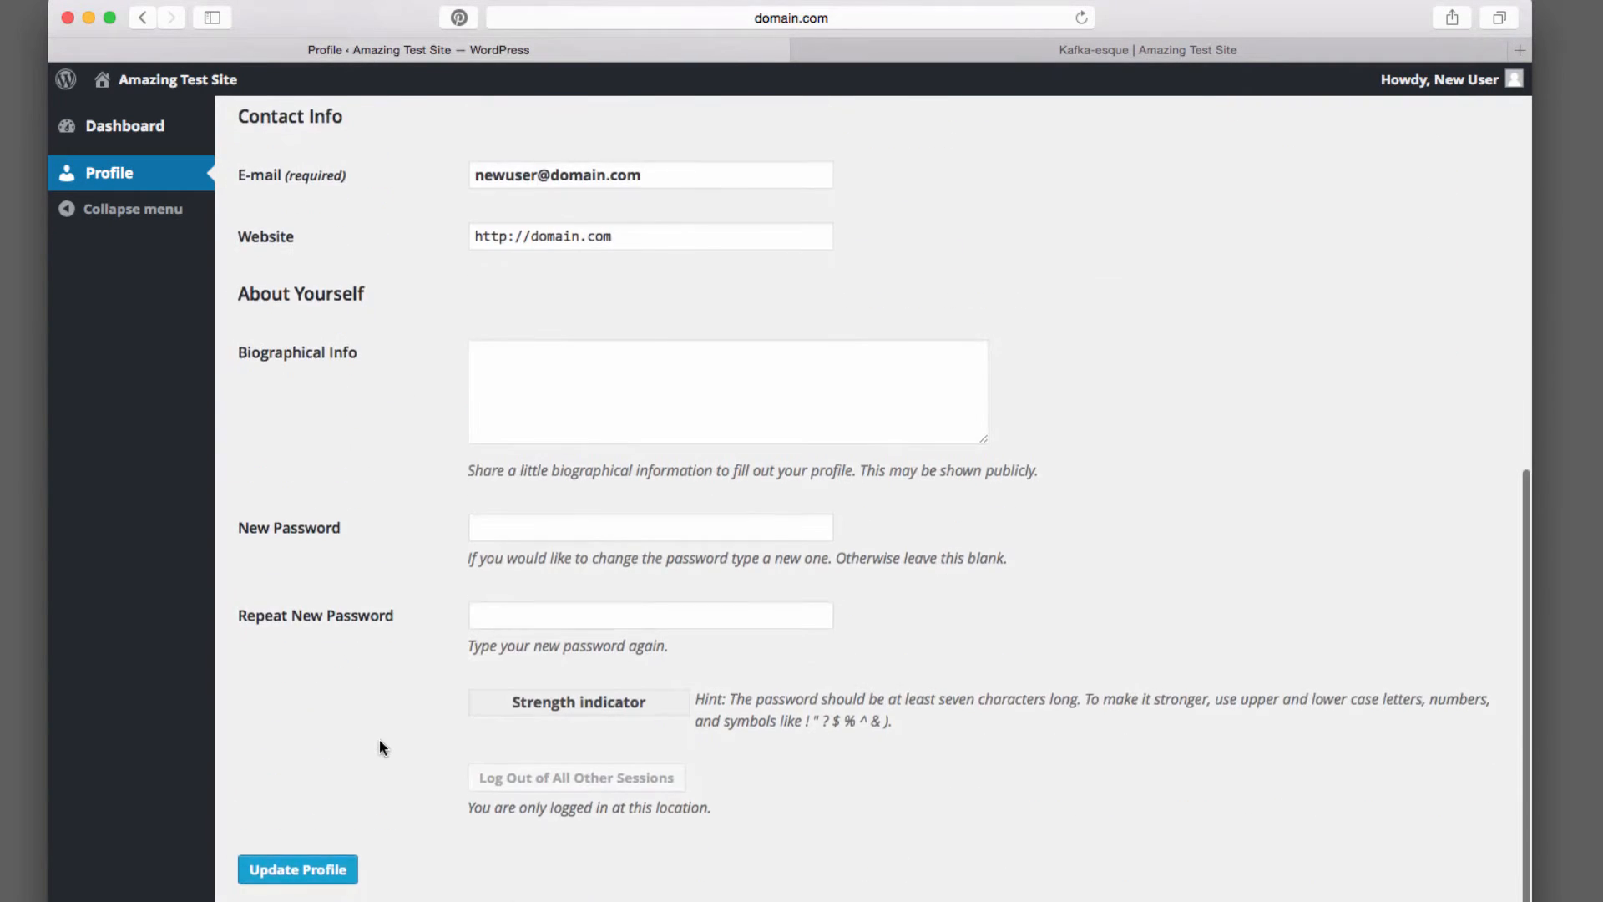
pyautogui.scroll(10, 379, 740)
pyautogui.scroll(-10, 379, 741)
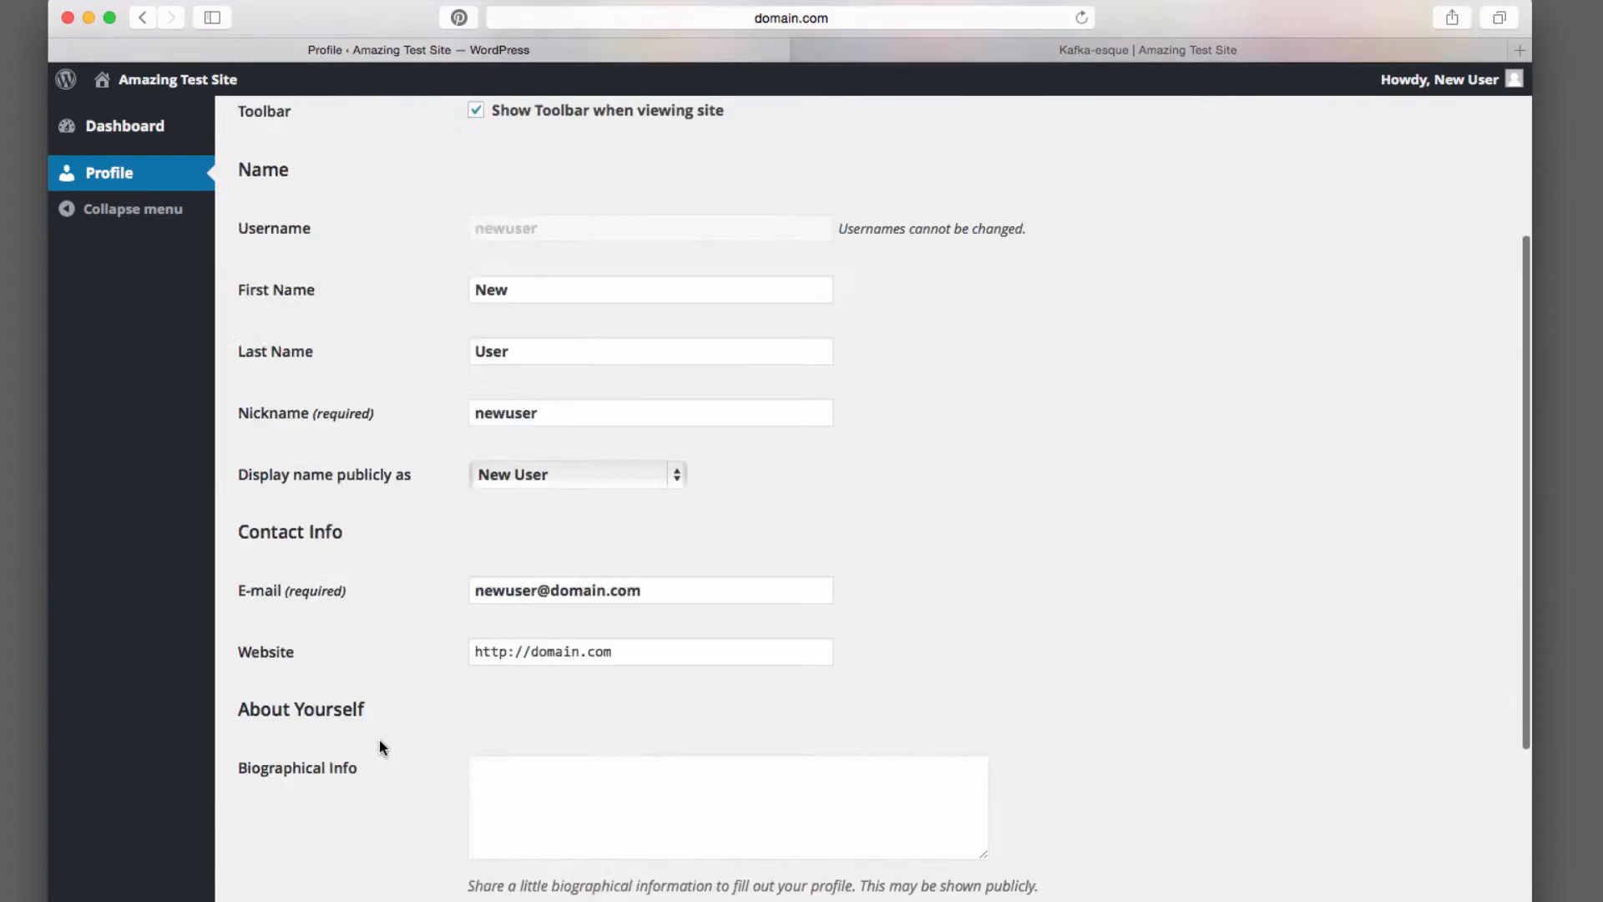
pyautogui.scroll(10, 379, 741)
pyautogui.scroll(-1, 379, 746)
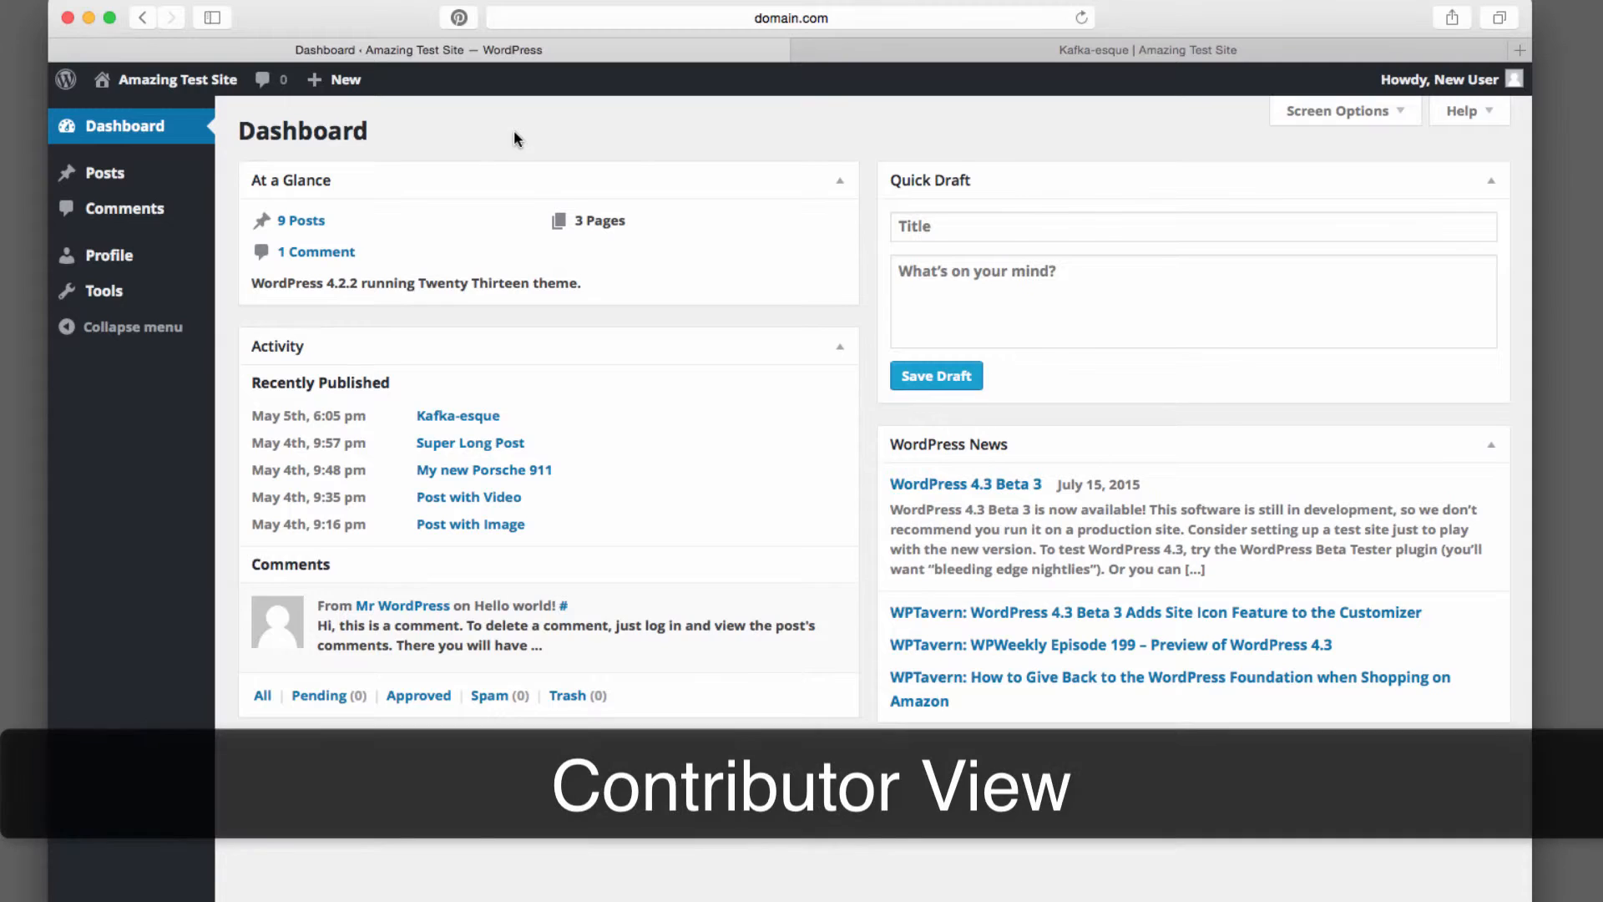
# Start a new post from the posts list and title it Post by Contributor
pyautogui.moveTo(99, 174)
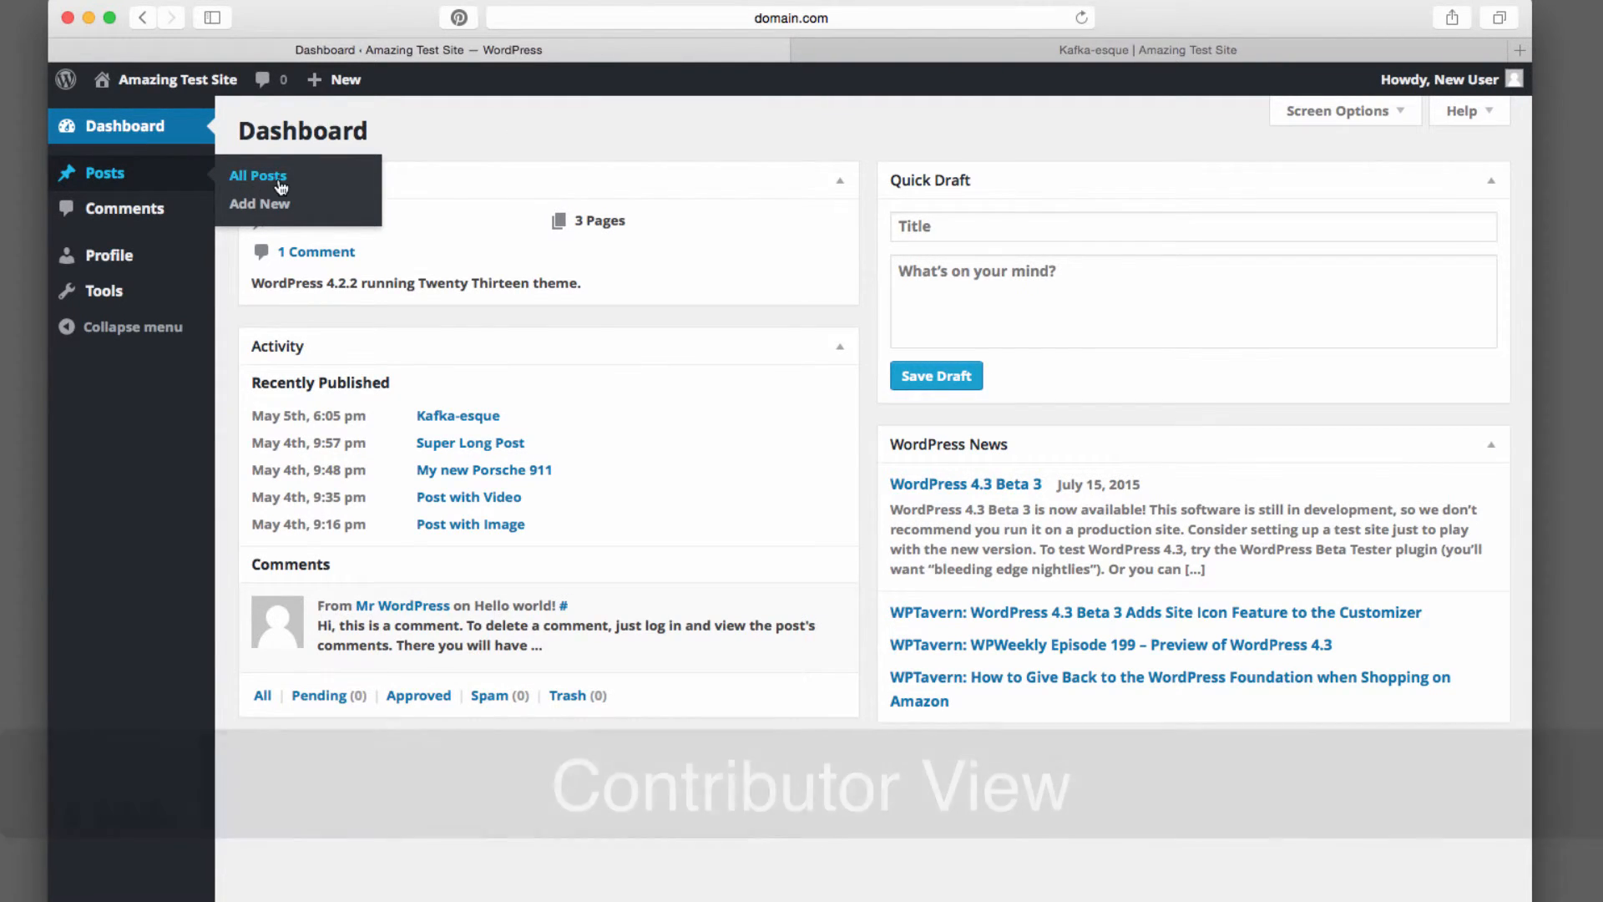
pyautogui.click(244, 177)
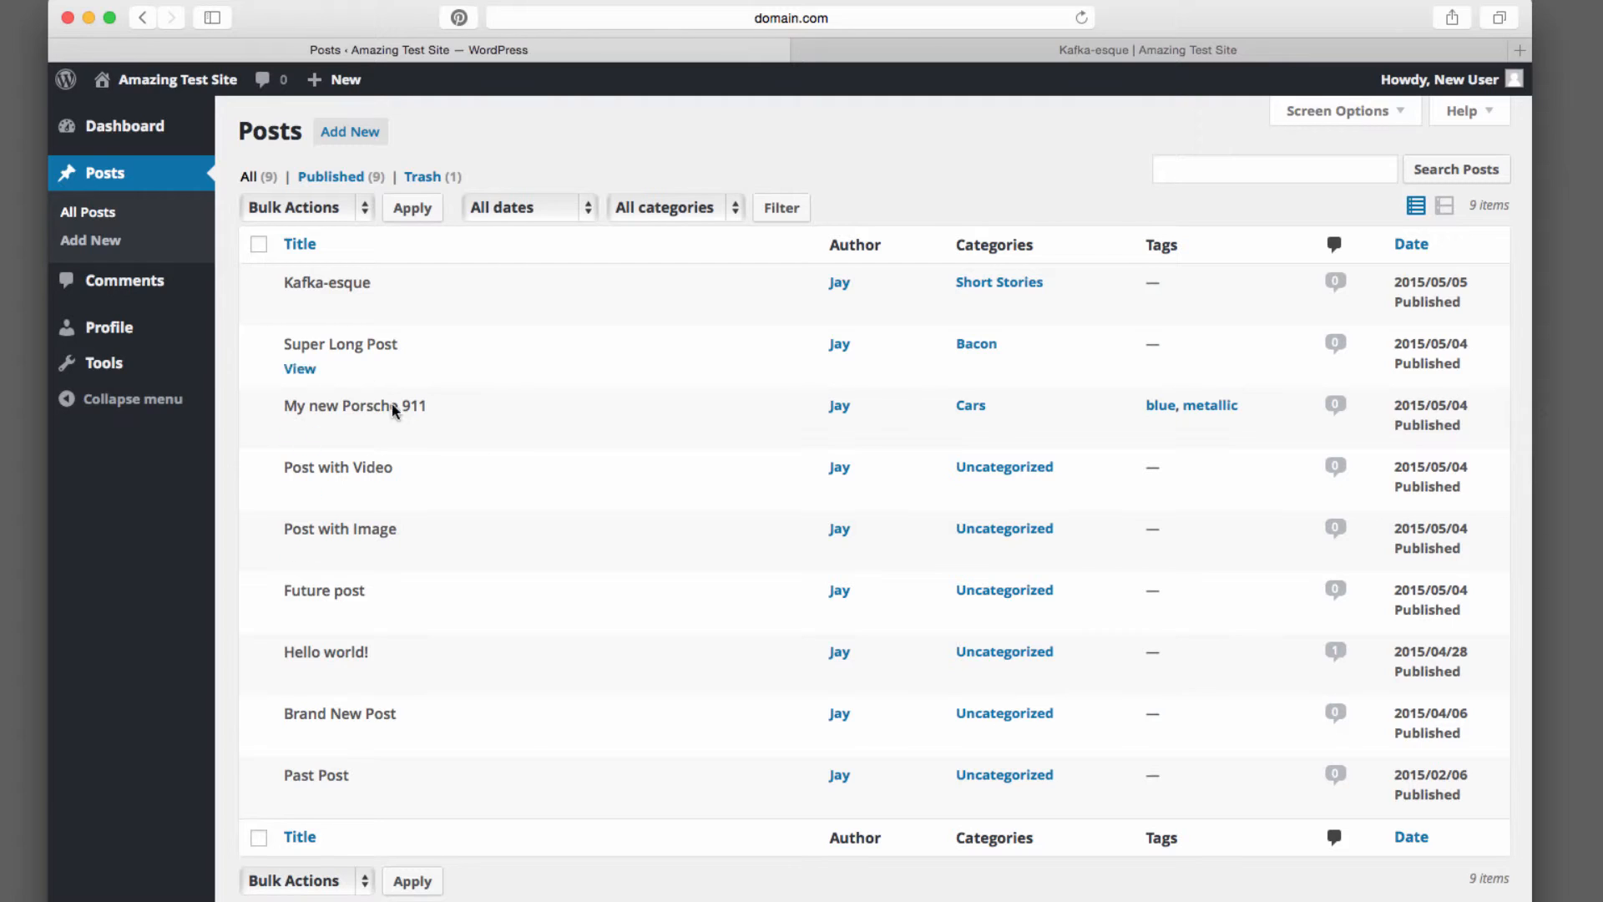
pyautogui.click(347, 125)
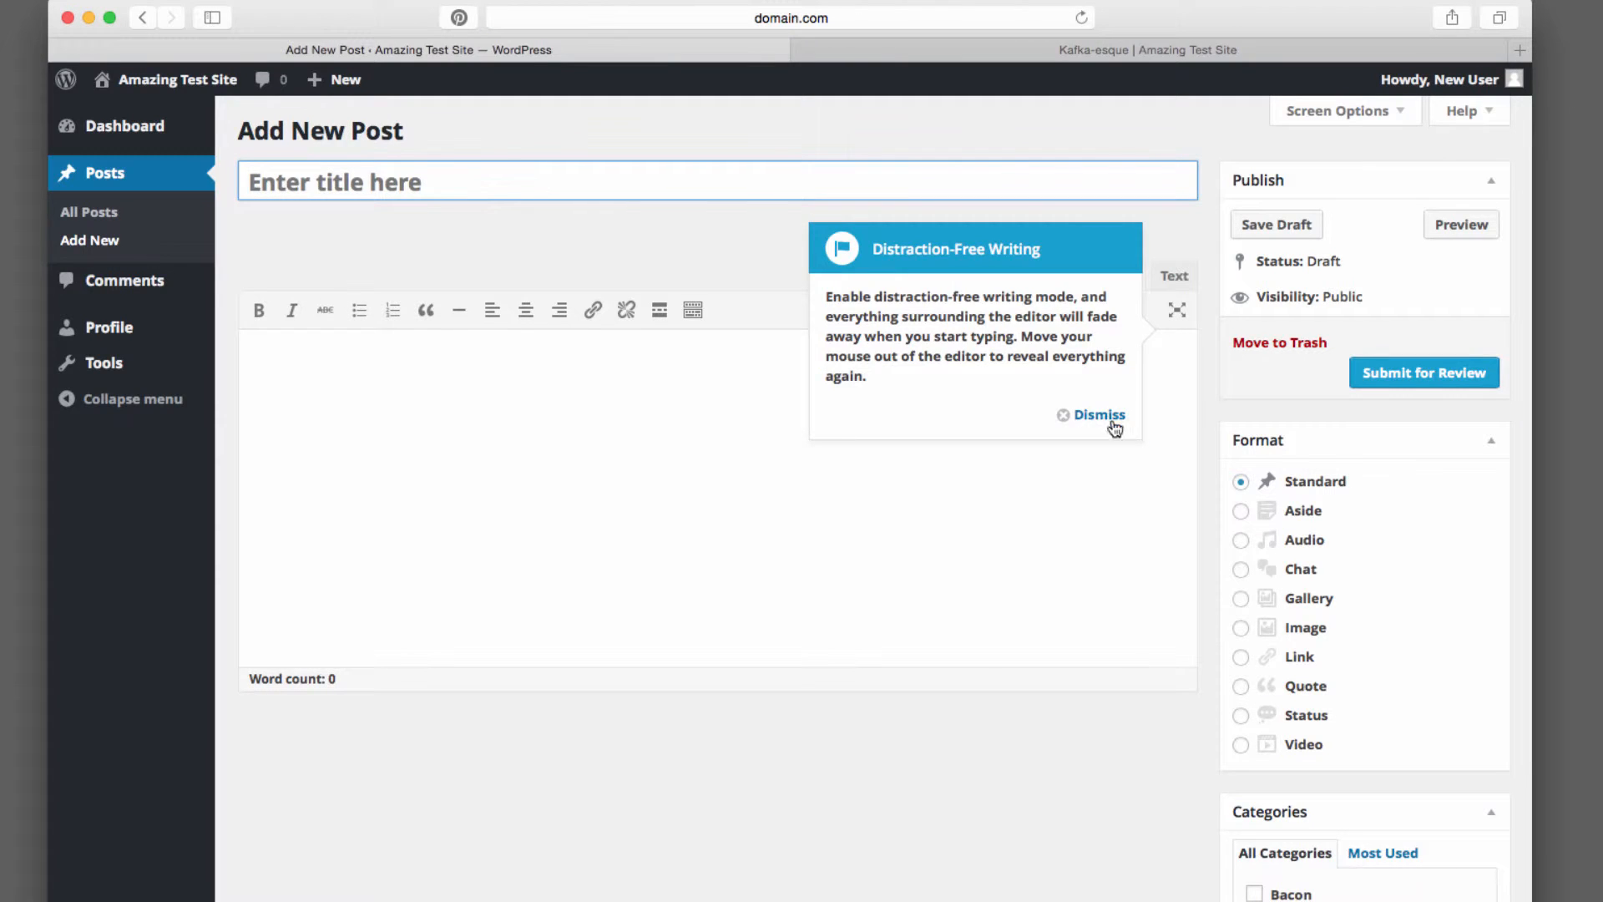
pyautogui.click(1098, 415)
pyautogui.click(698, 182)
pyautogui.write('Post by Con')
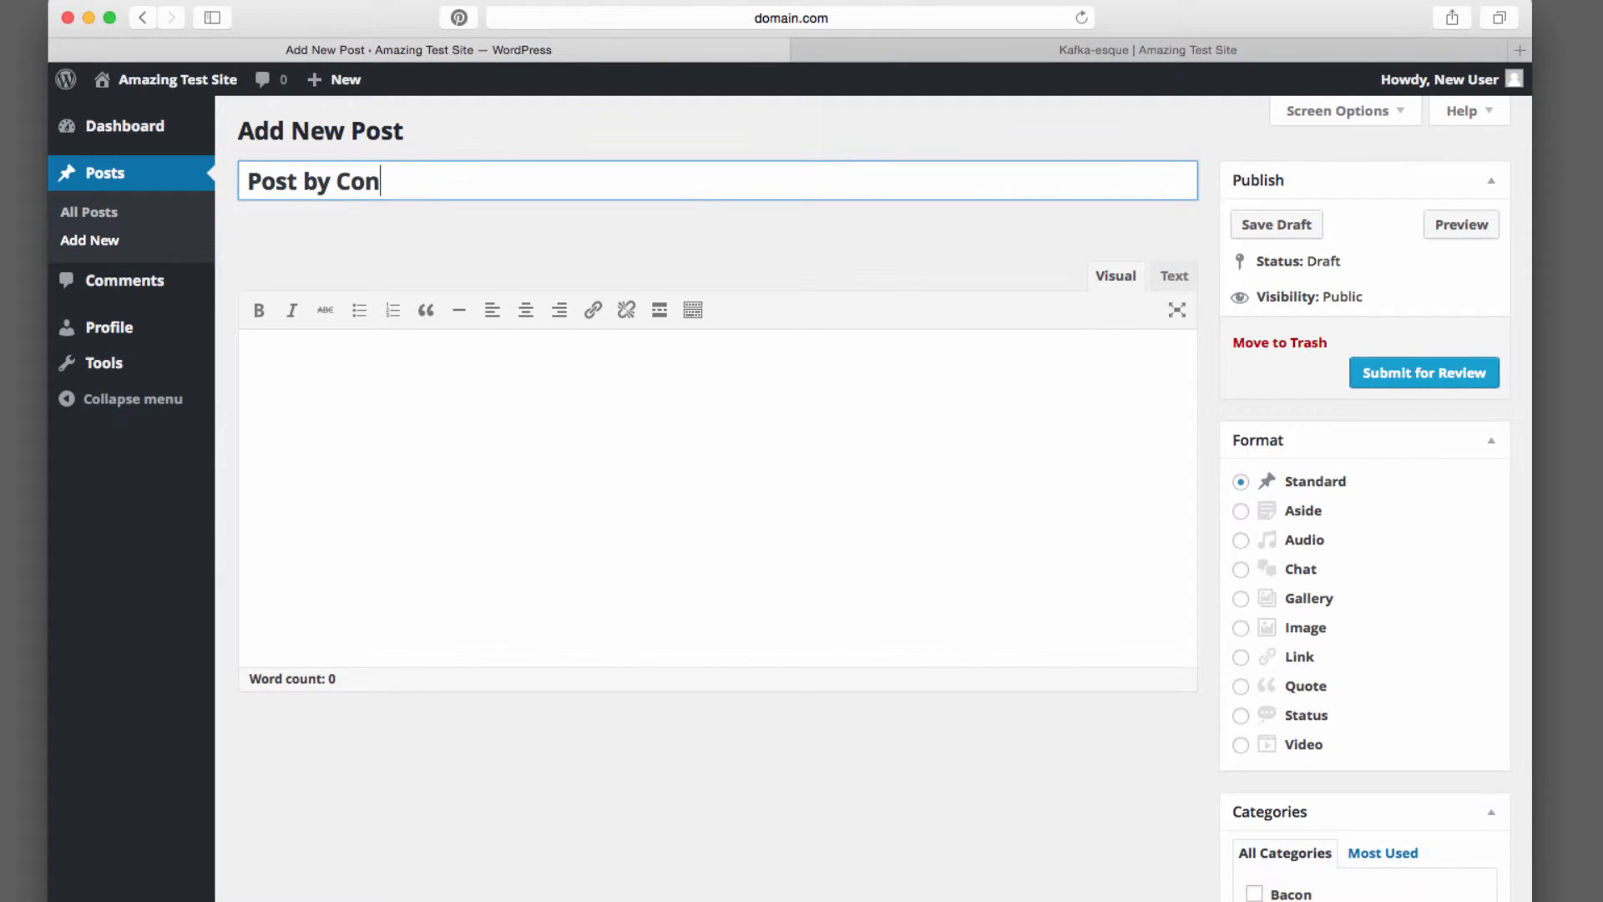
pyautogui.write('tributor')
# Write the body text "Brand new post from a new author. How exciting!" and submit the post for review
pyautogui.click(388, 543)
pyautogui.write('Brand new post from a new a')
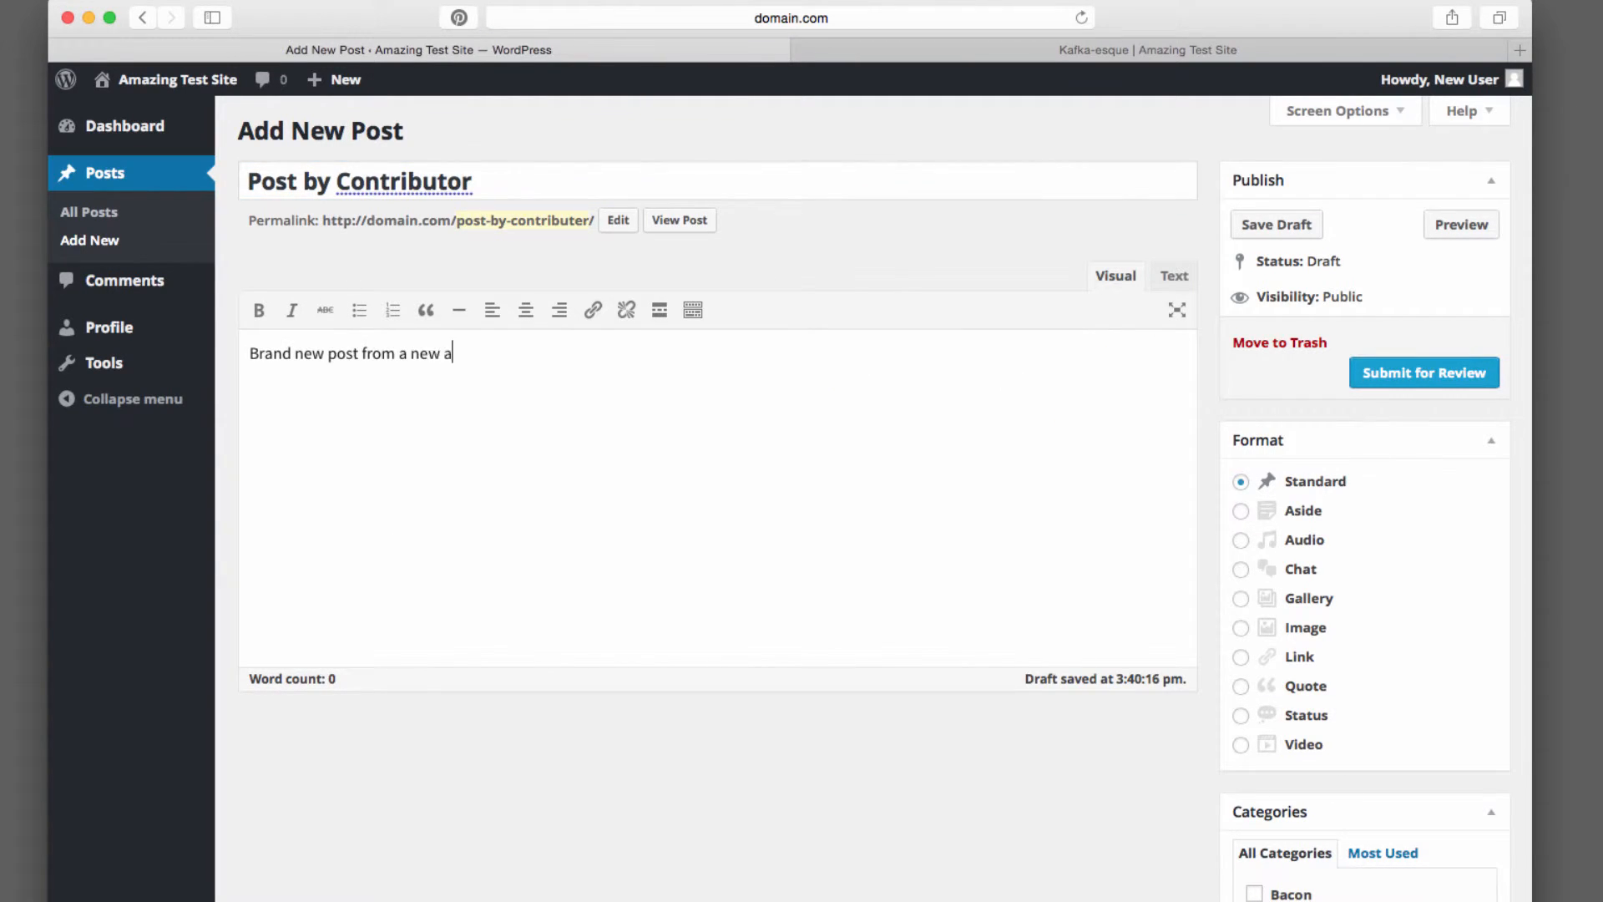
pyautogui.write('uthor. How exciting!')
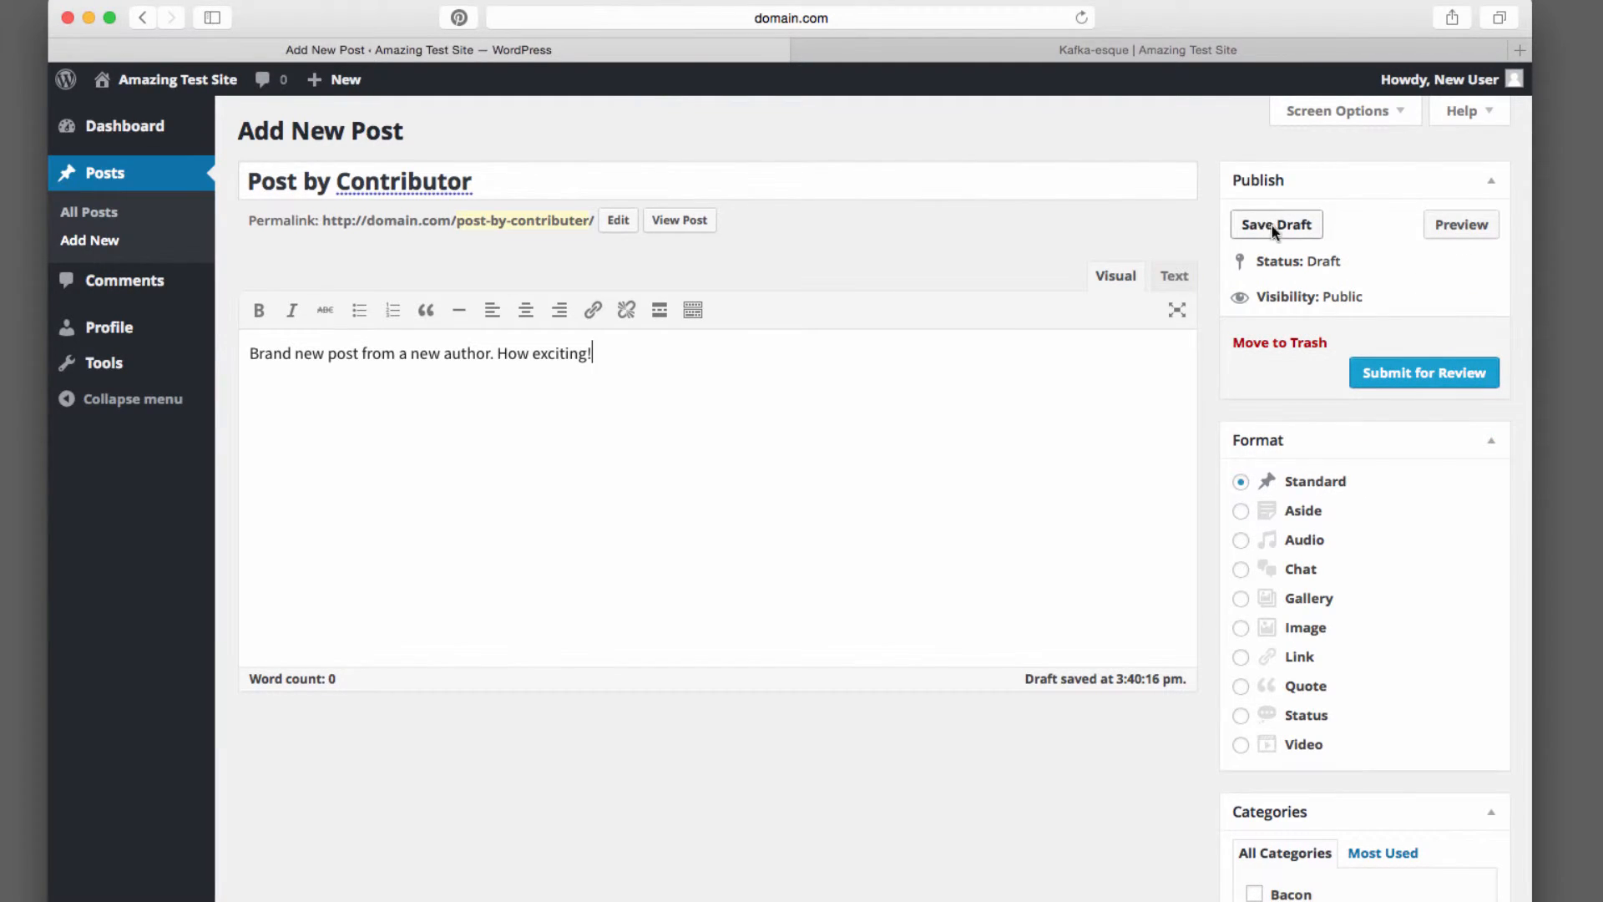
pyautogui.scroll(-5, 1419, 735)
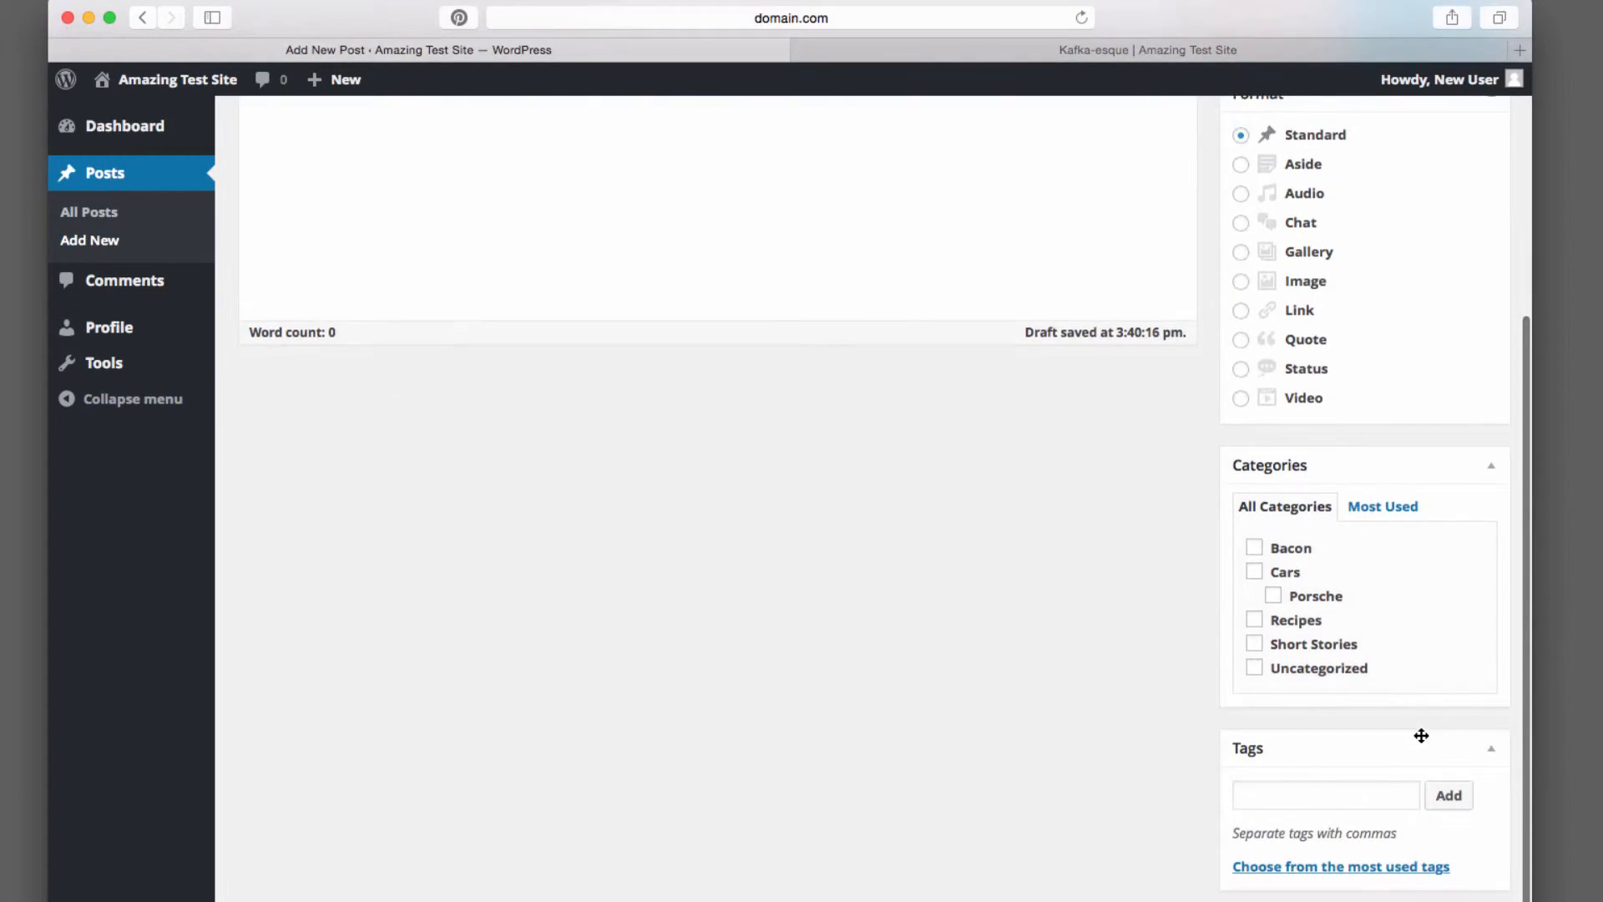
pyautogui.scroll(3, 1421, 738)
pyautogui.scroll(3, 1426, 727)
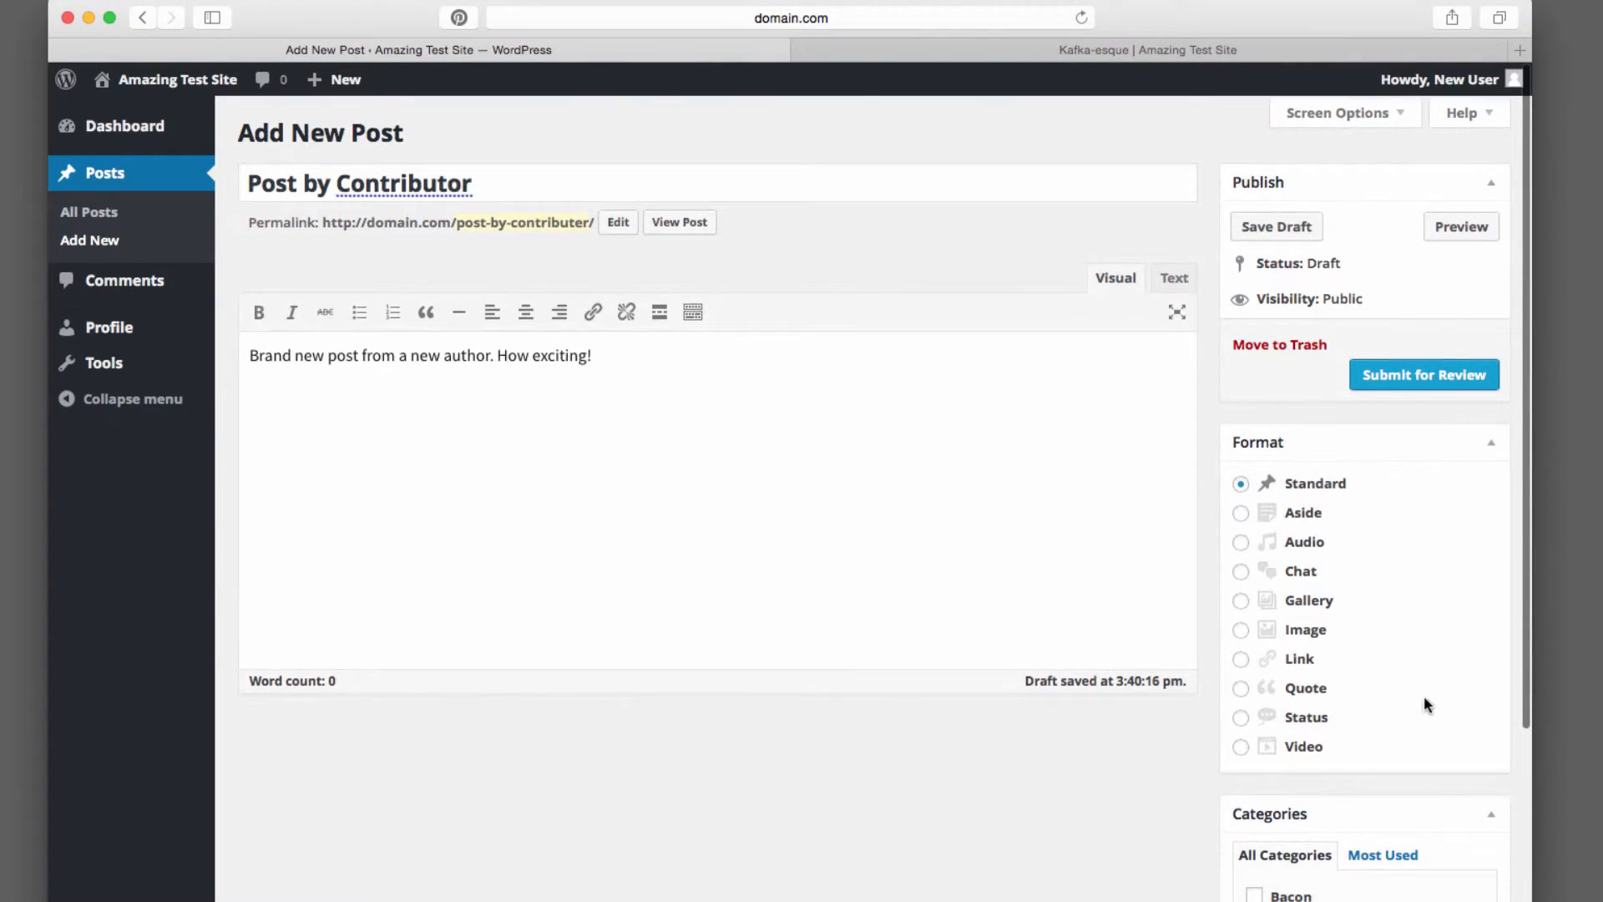
pyautogui.click(1428, 377)
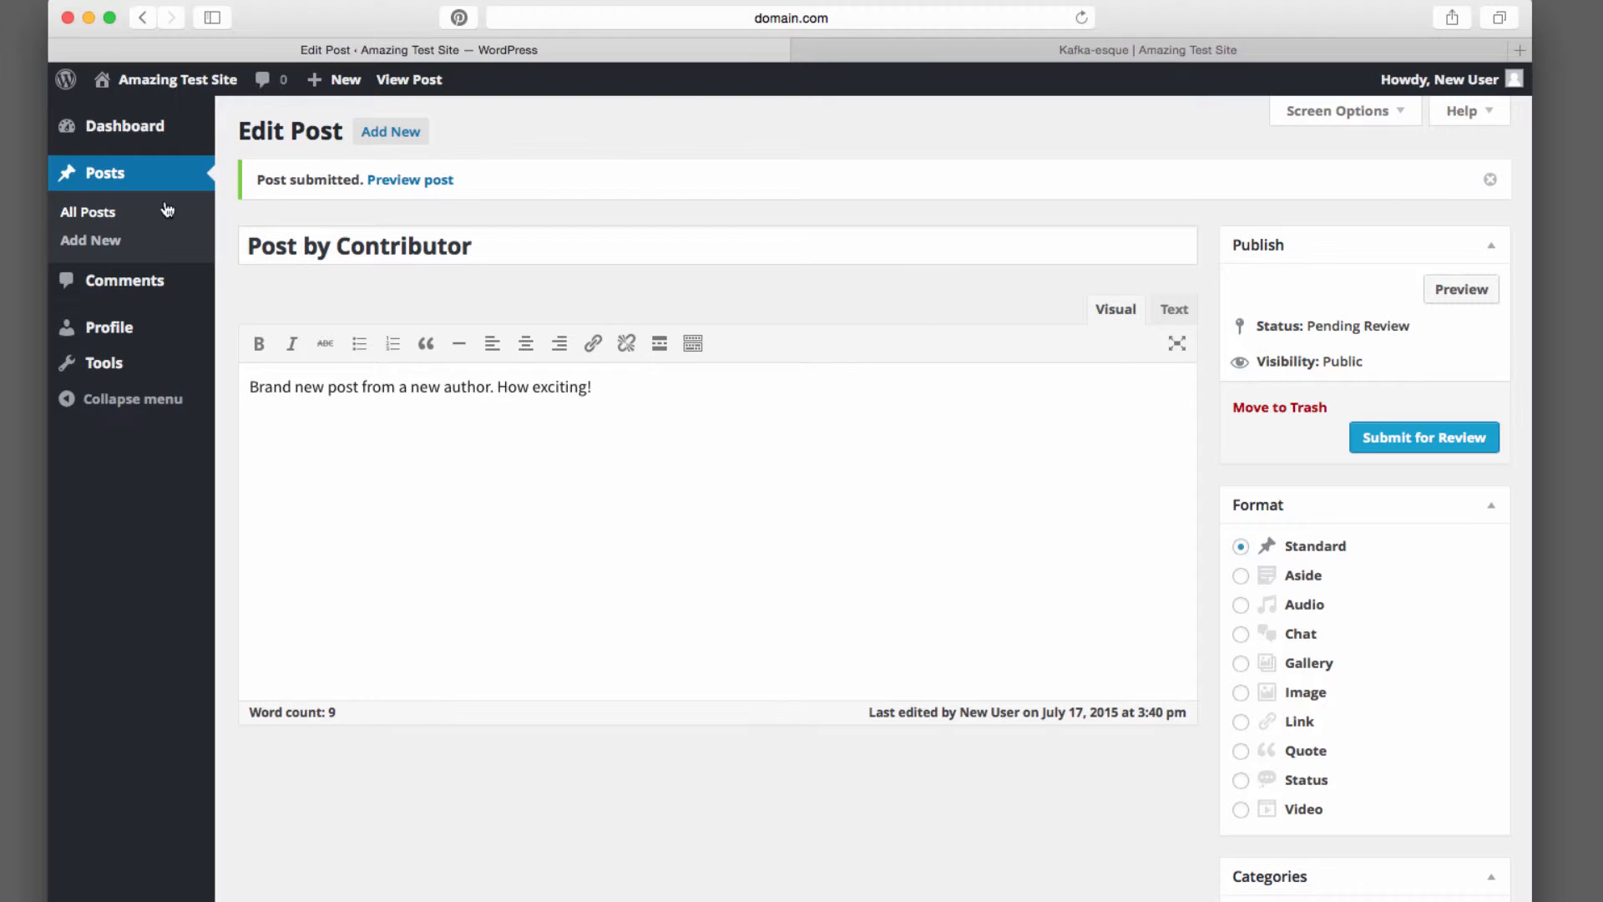
# Open the posts list and show all posts
pyautogui.click(121, 213)
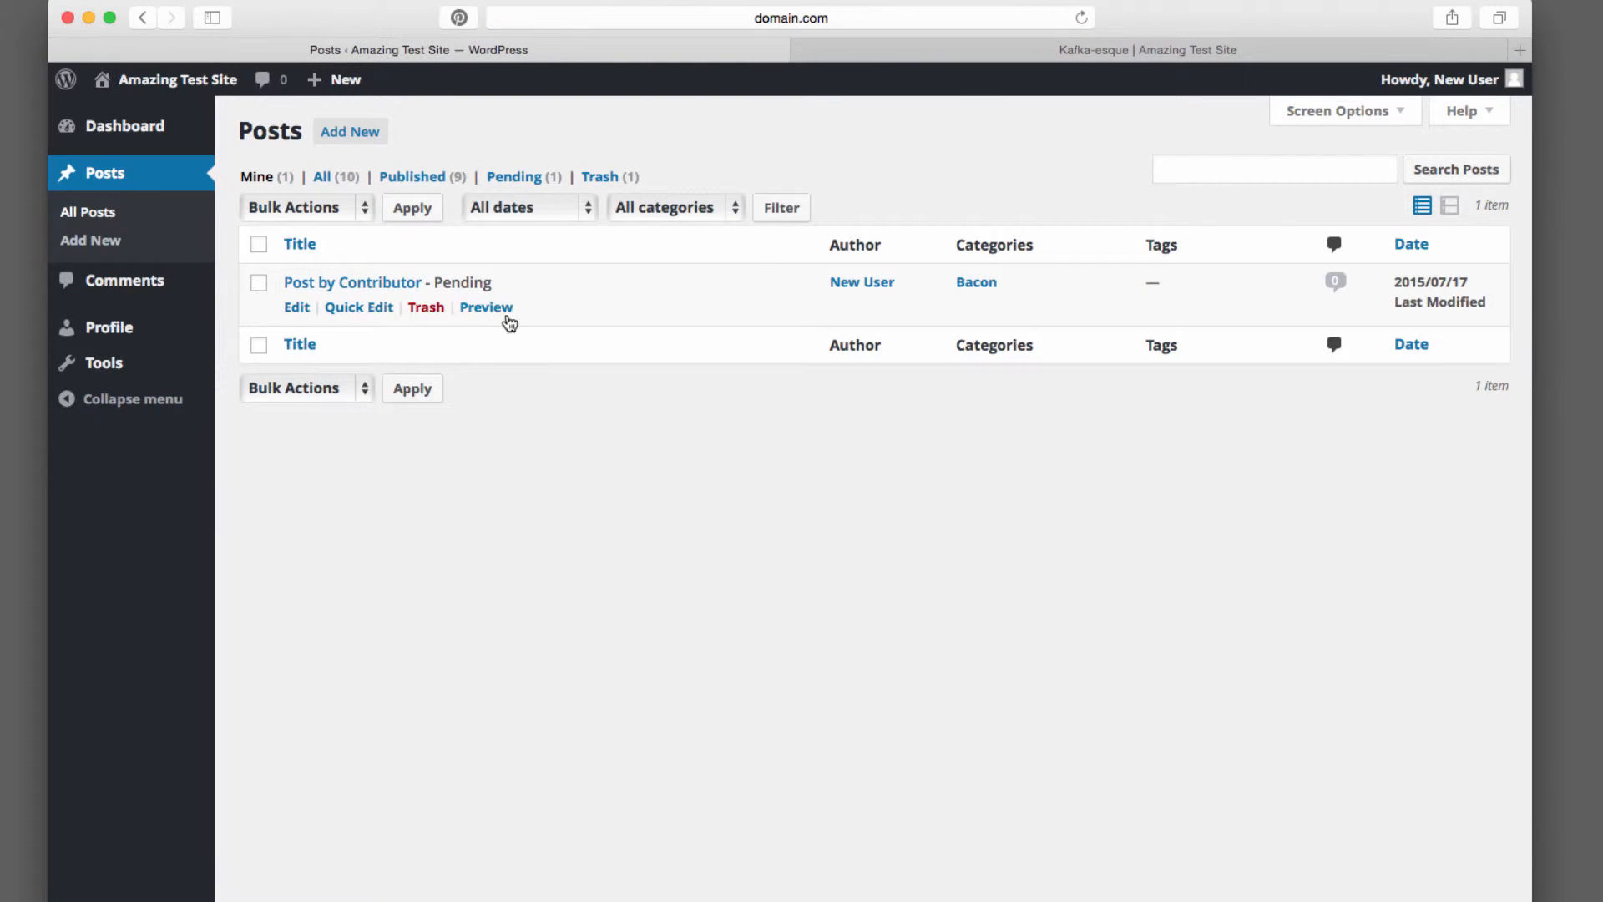
pyautogui.click(321, 179)
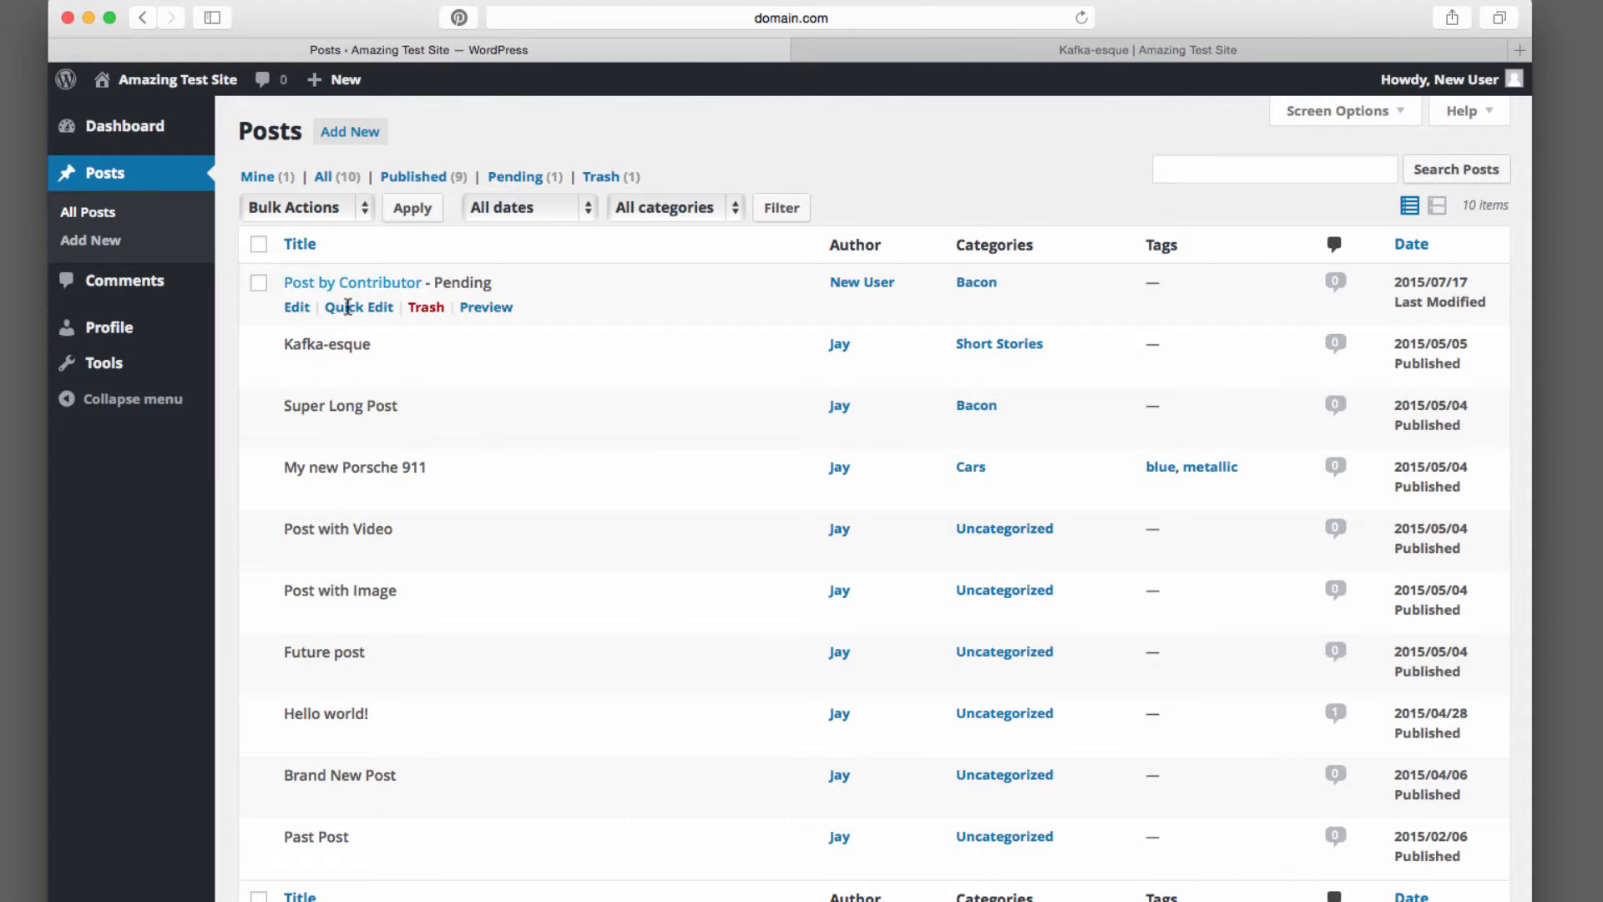
pyautogui.moveTo(423, 308)
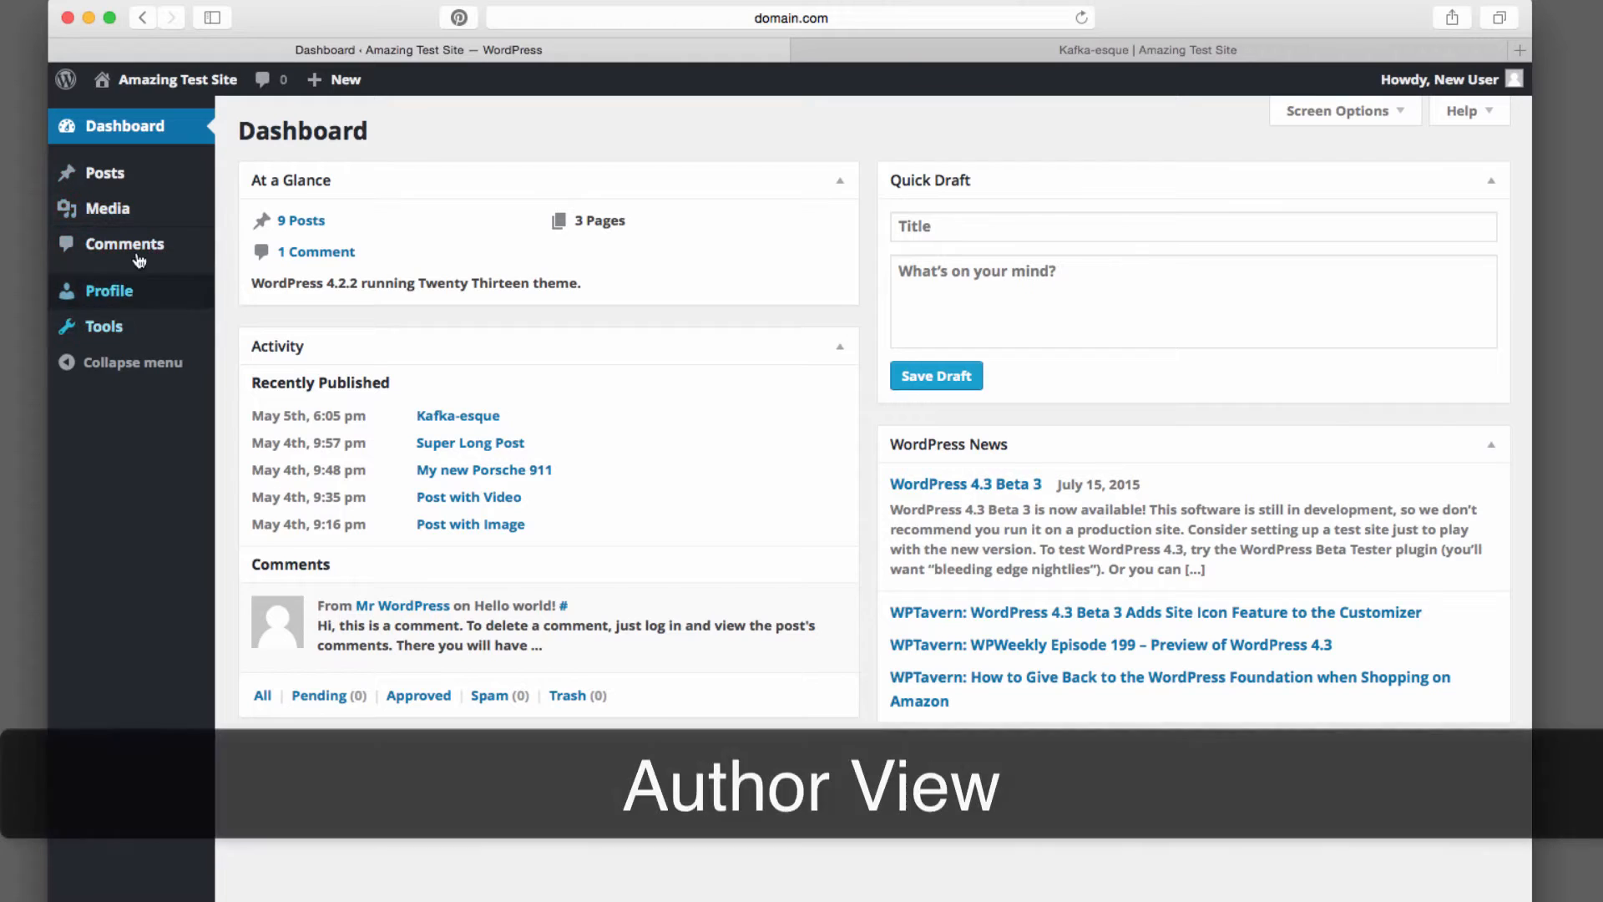
# Open the Media Library, then return to the posts list
pyautogui.moveTo(154, 211)
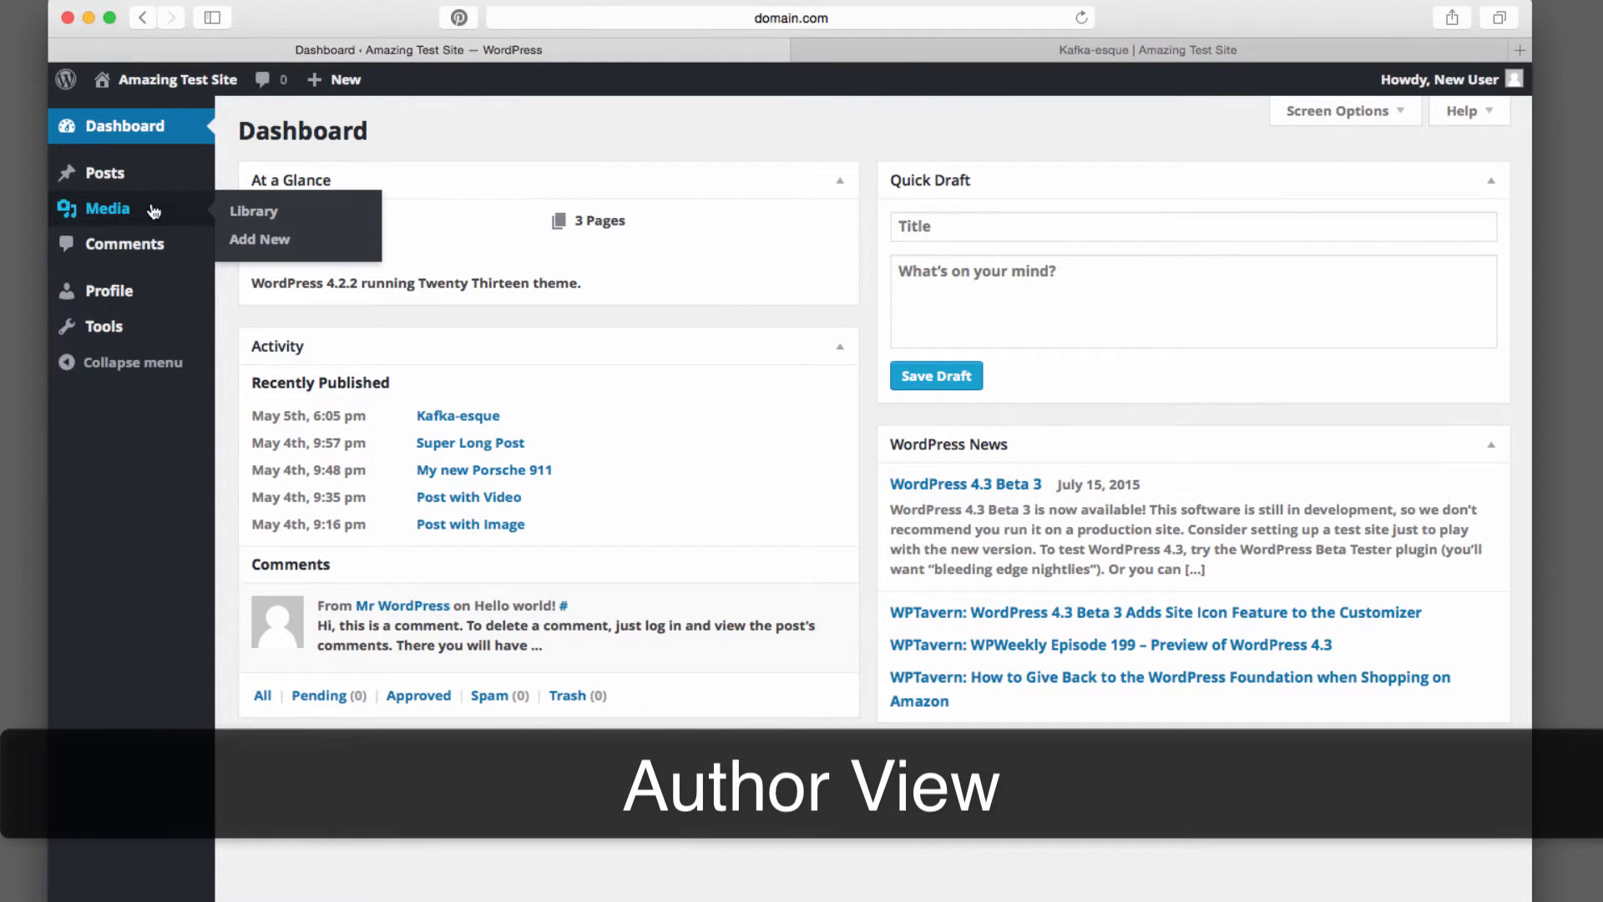
pyautogui.click(269, 215)
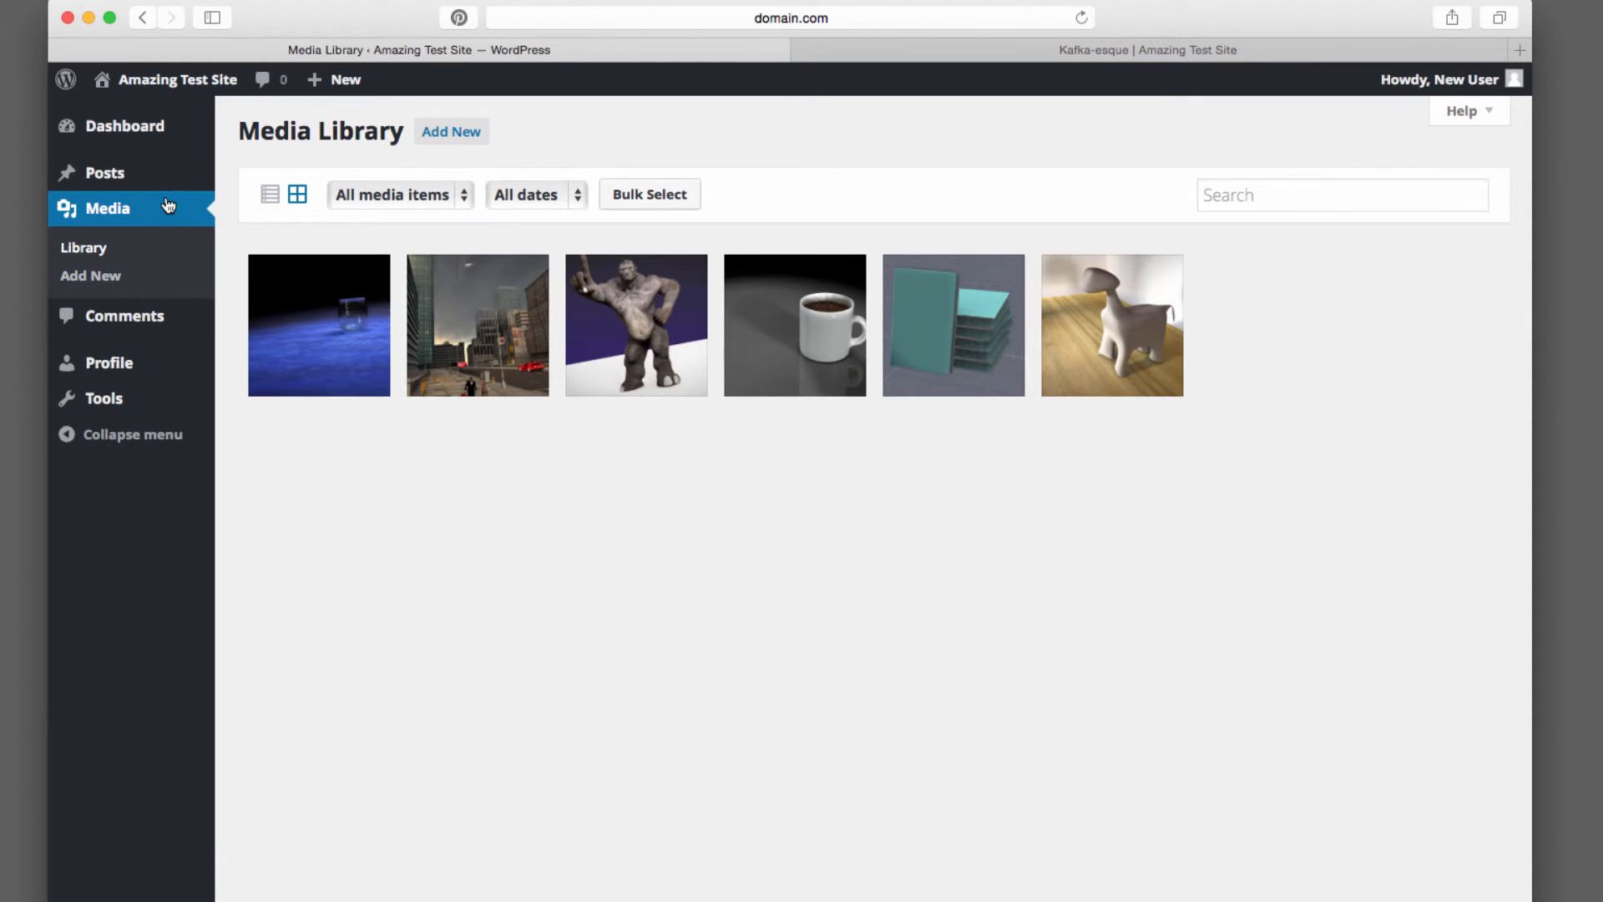
pyautogui.click(123, 174)
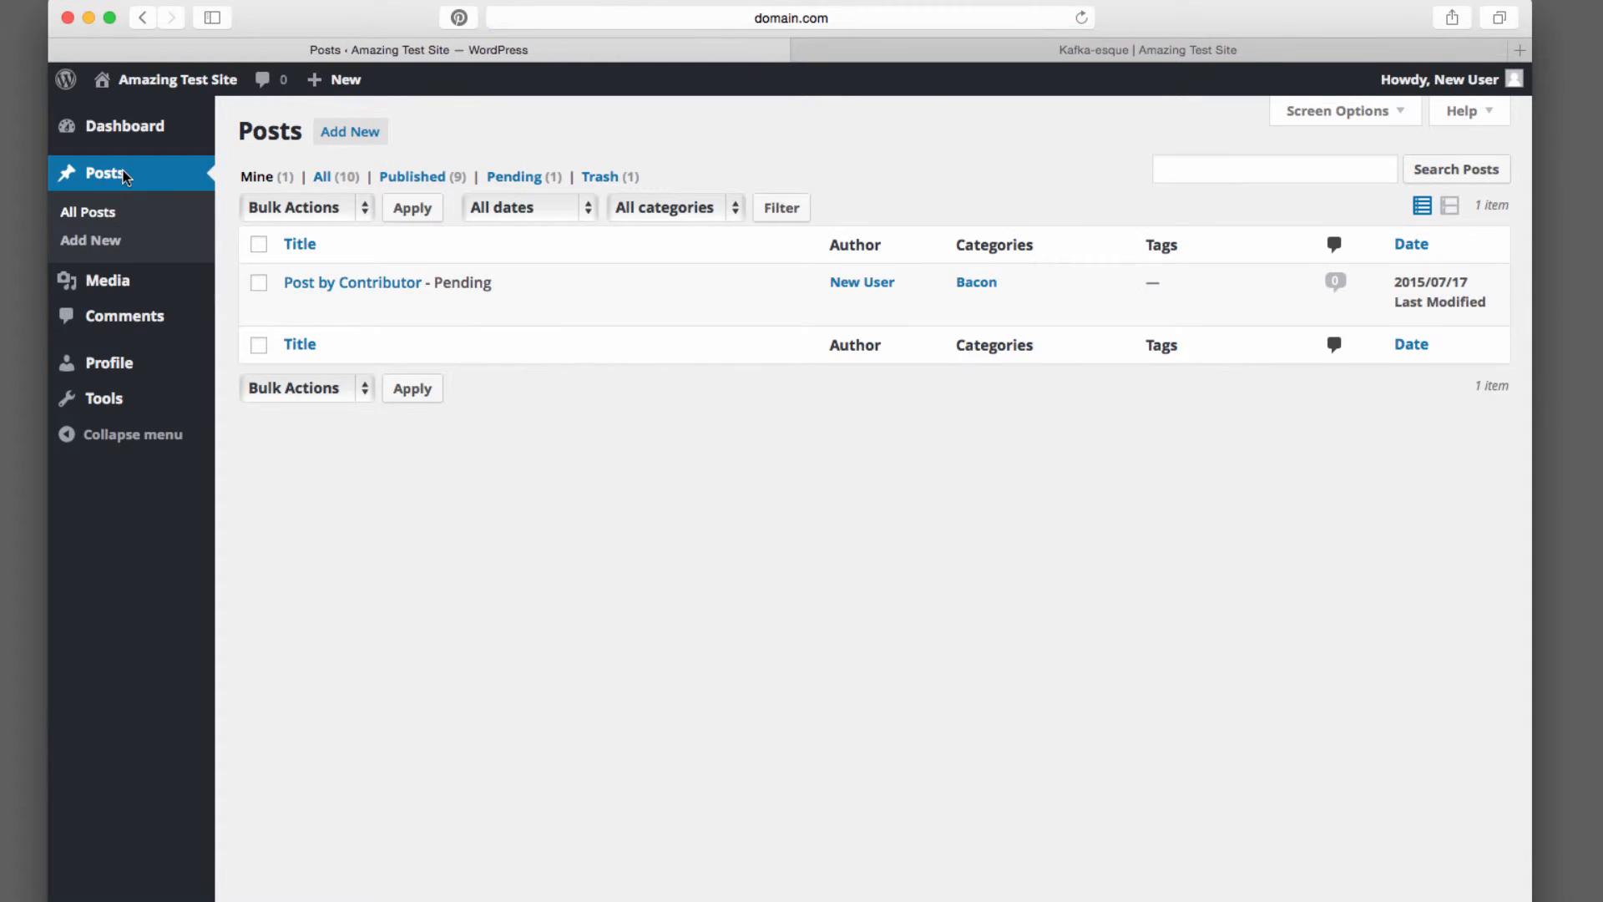
# Open Post by Contributor and examine its status and publish-date options
pyautogui.click(386, 283)
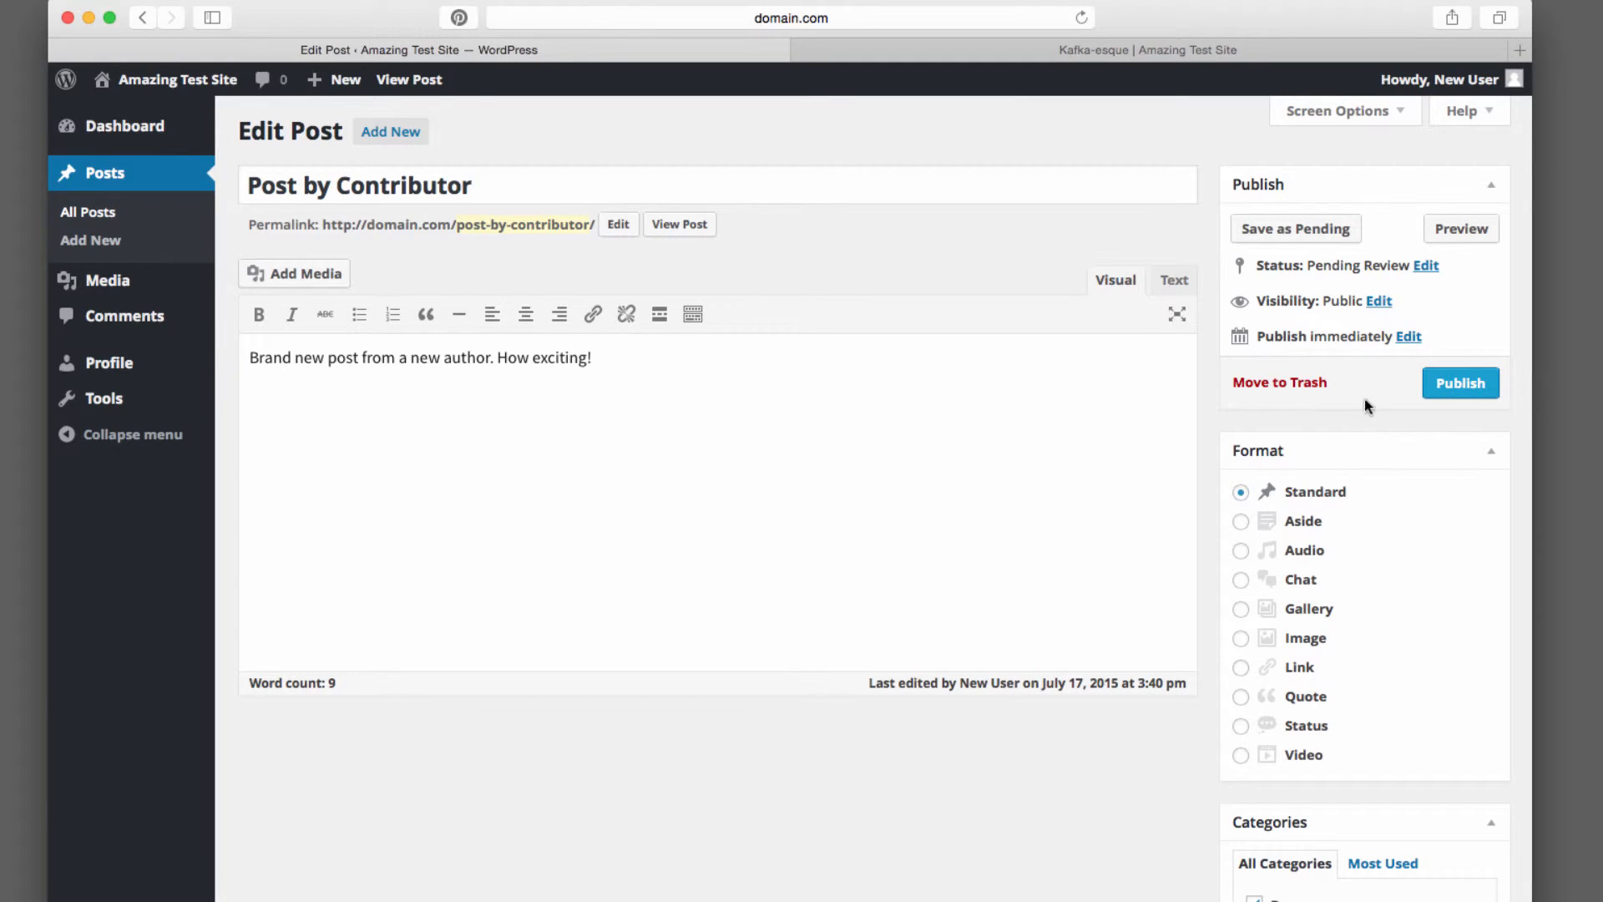
pyautogui.click(1409, 338)
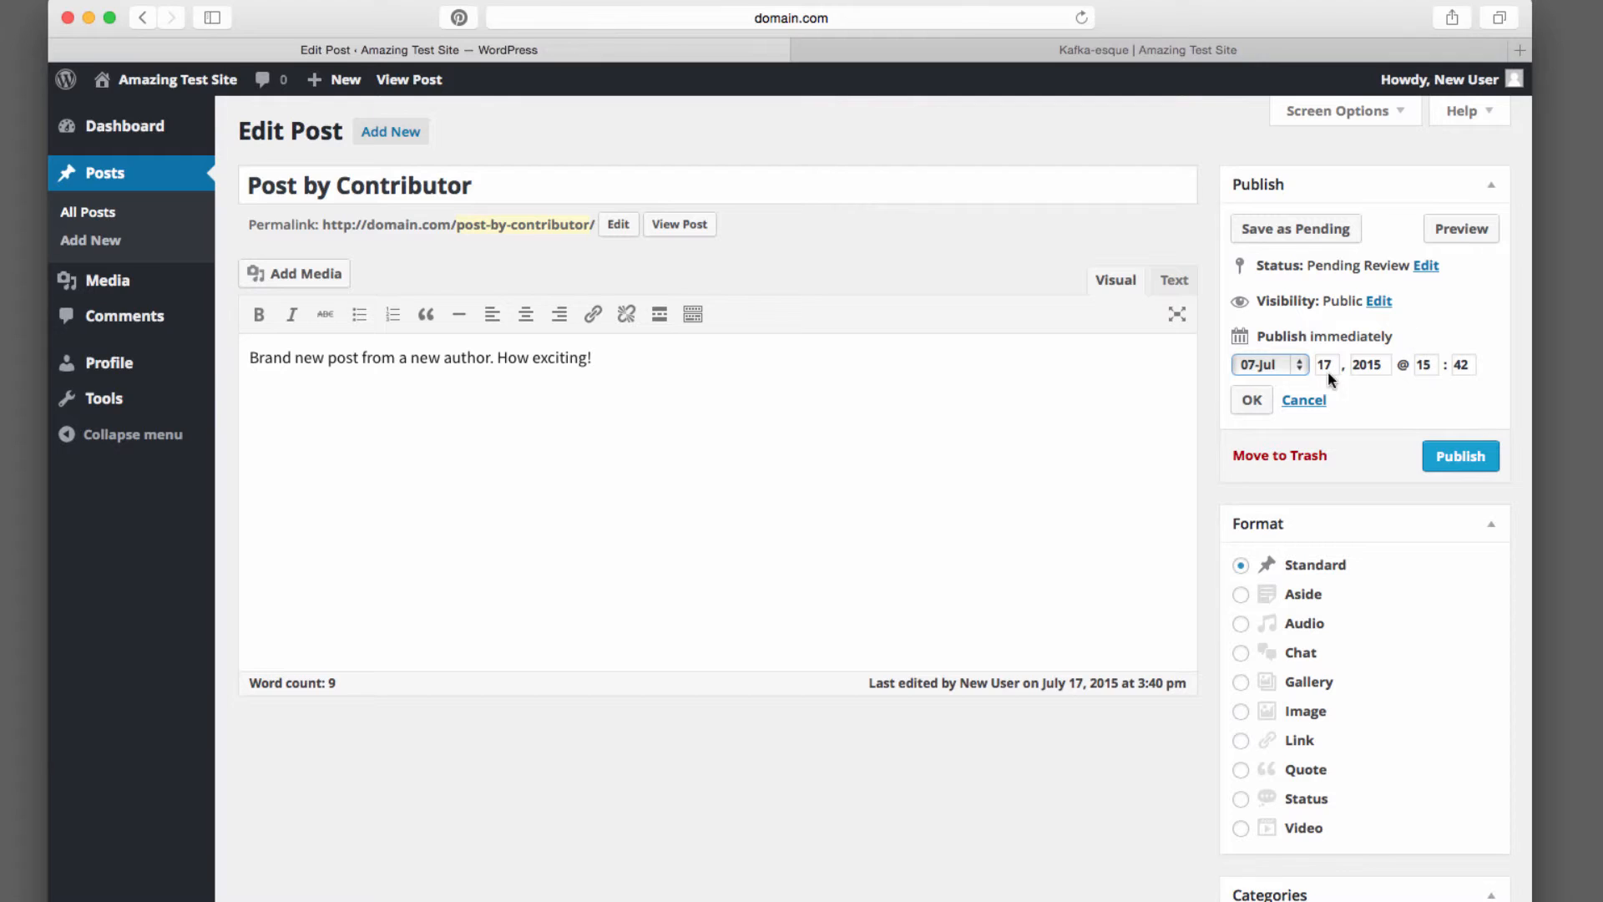
pyautogui.click(1427, 267)
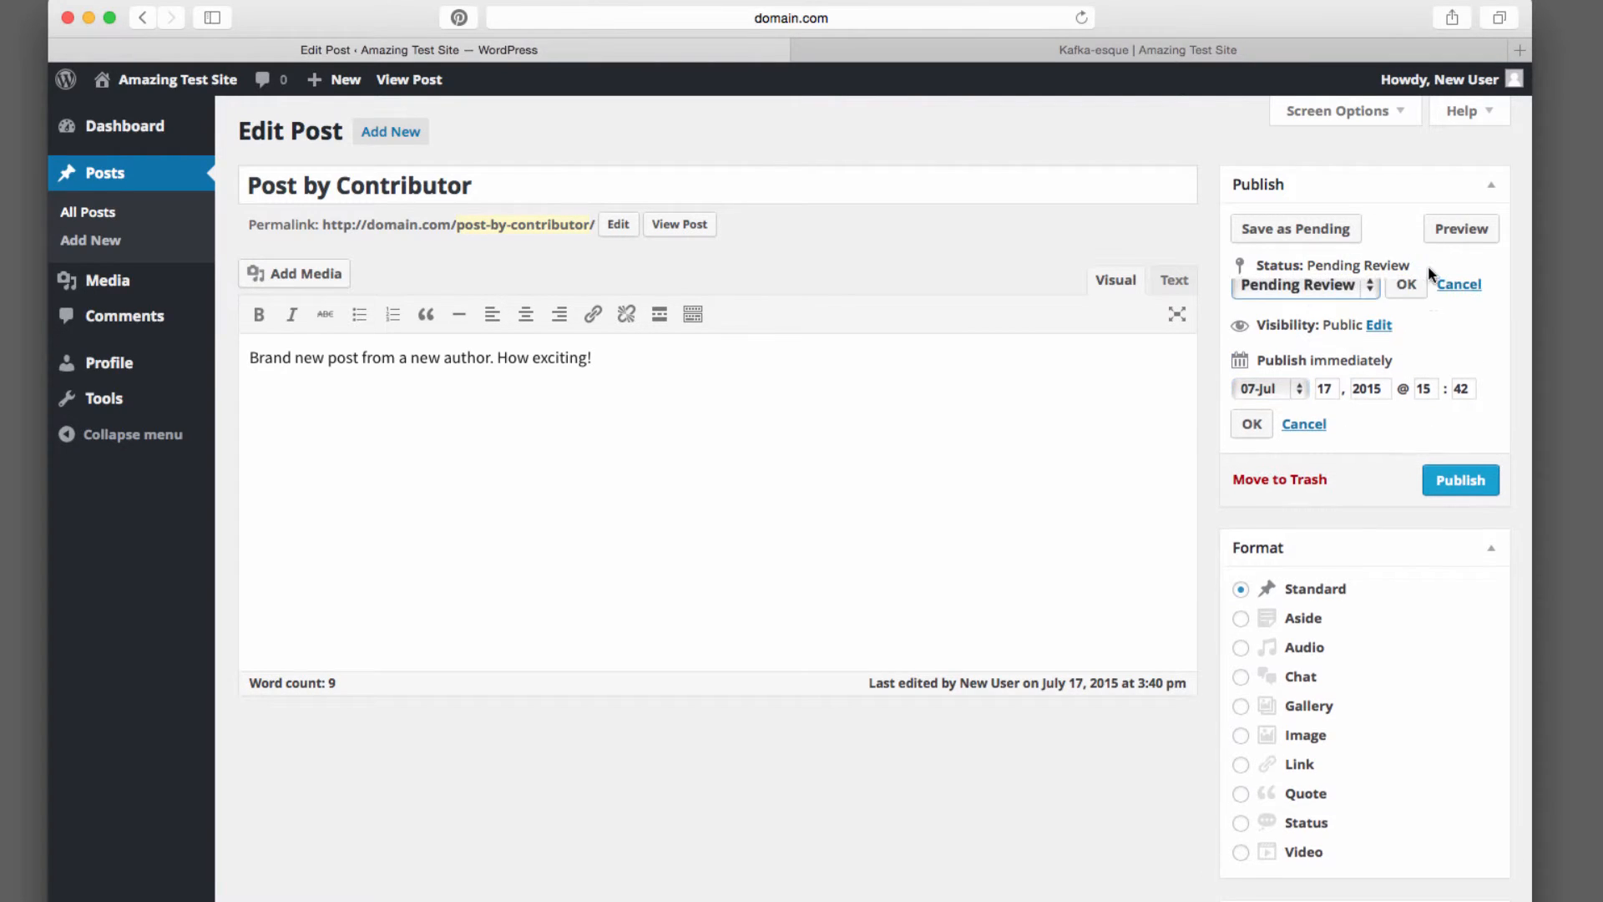
pyautogui.click(1365, 298)
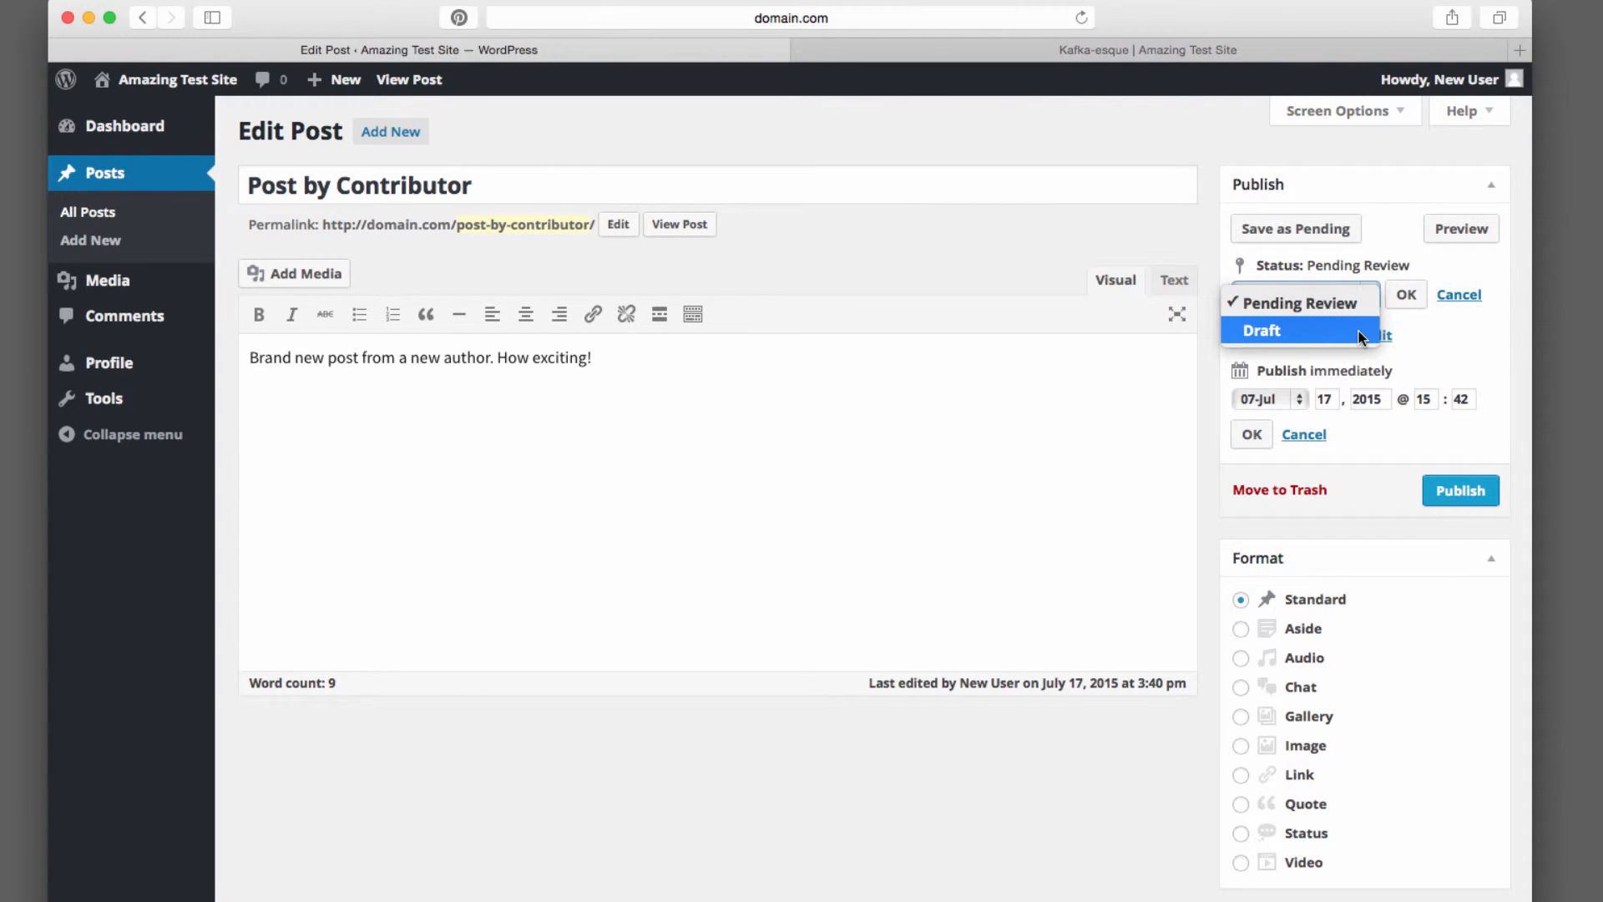
pyautogui.click(1461, 347)
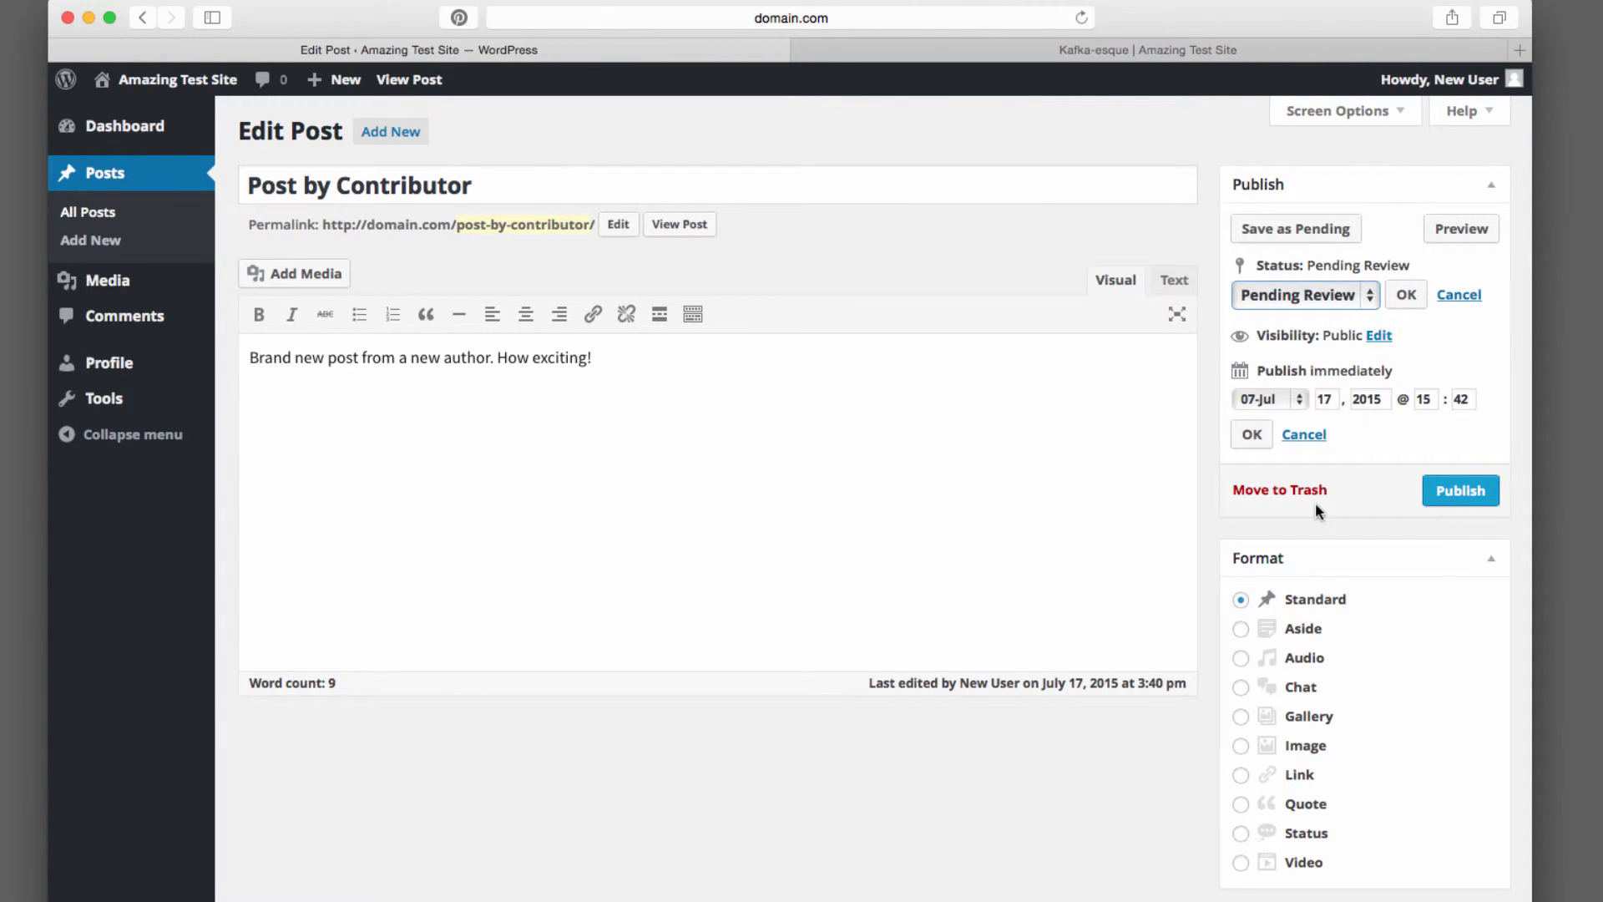
pyautogui.click(1317, 443)
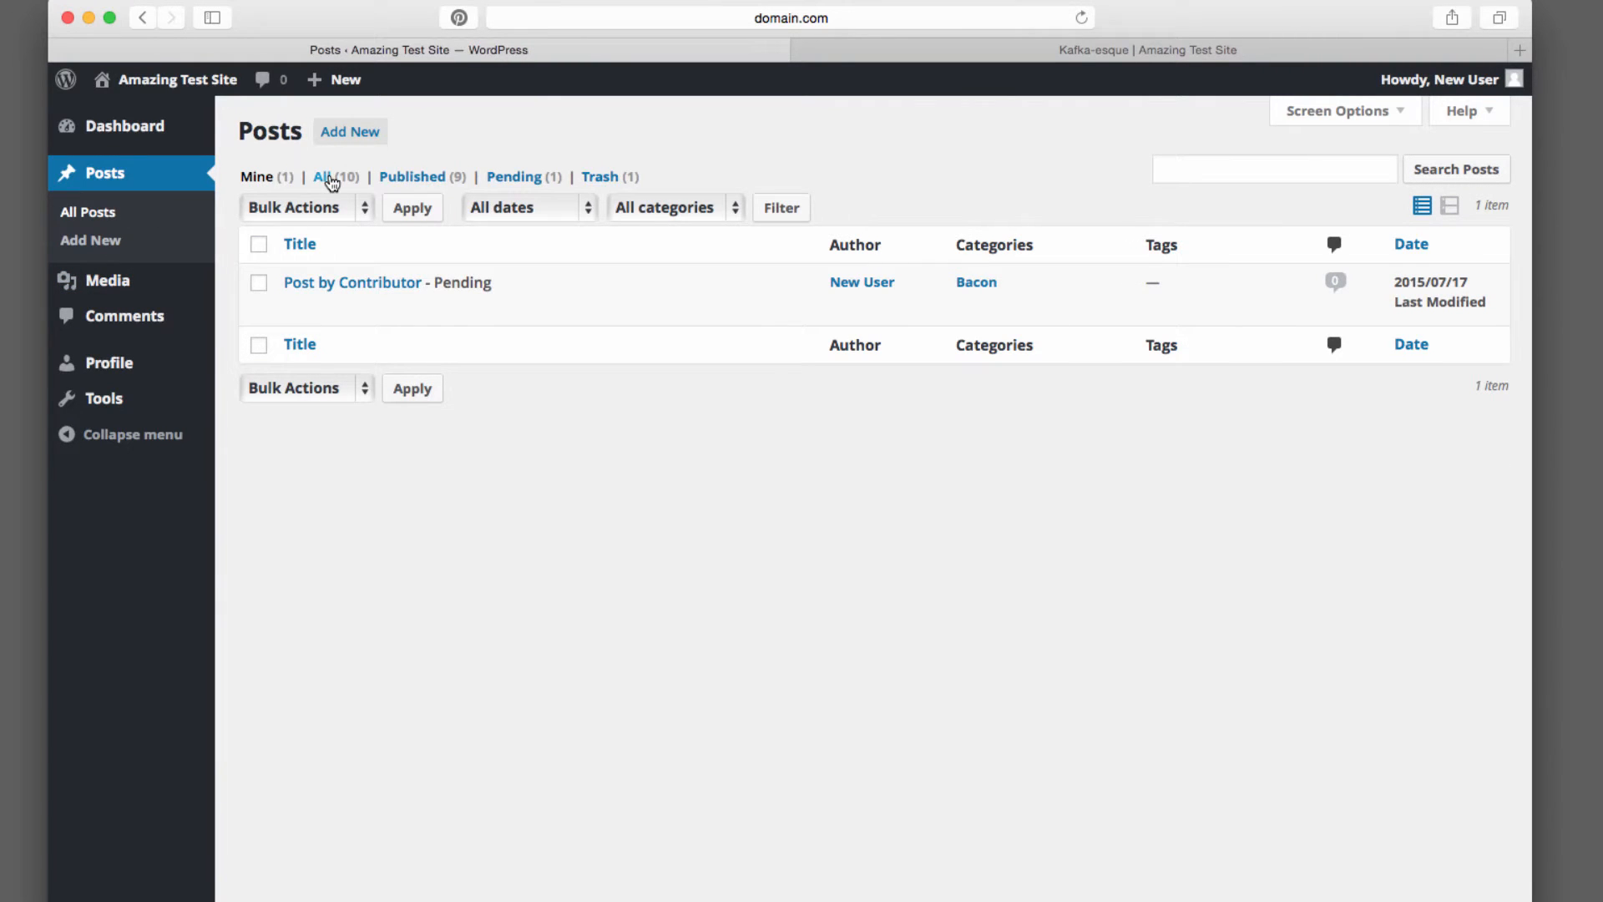
# Show all posts in the list and go back to the Dashboard
pyautogui.click(332, 180)
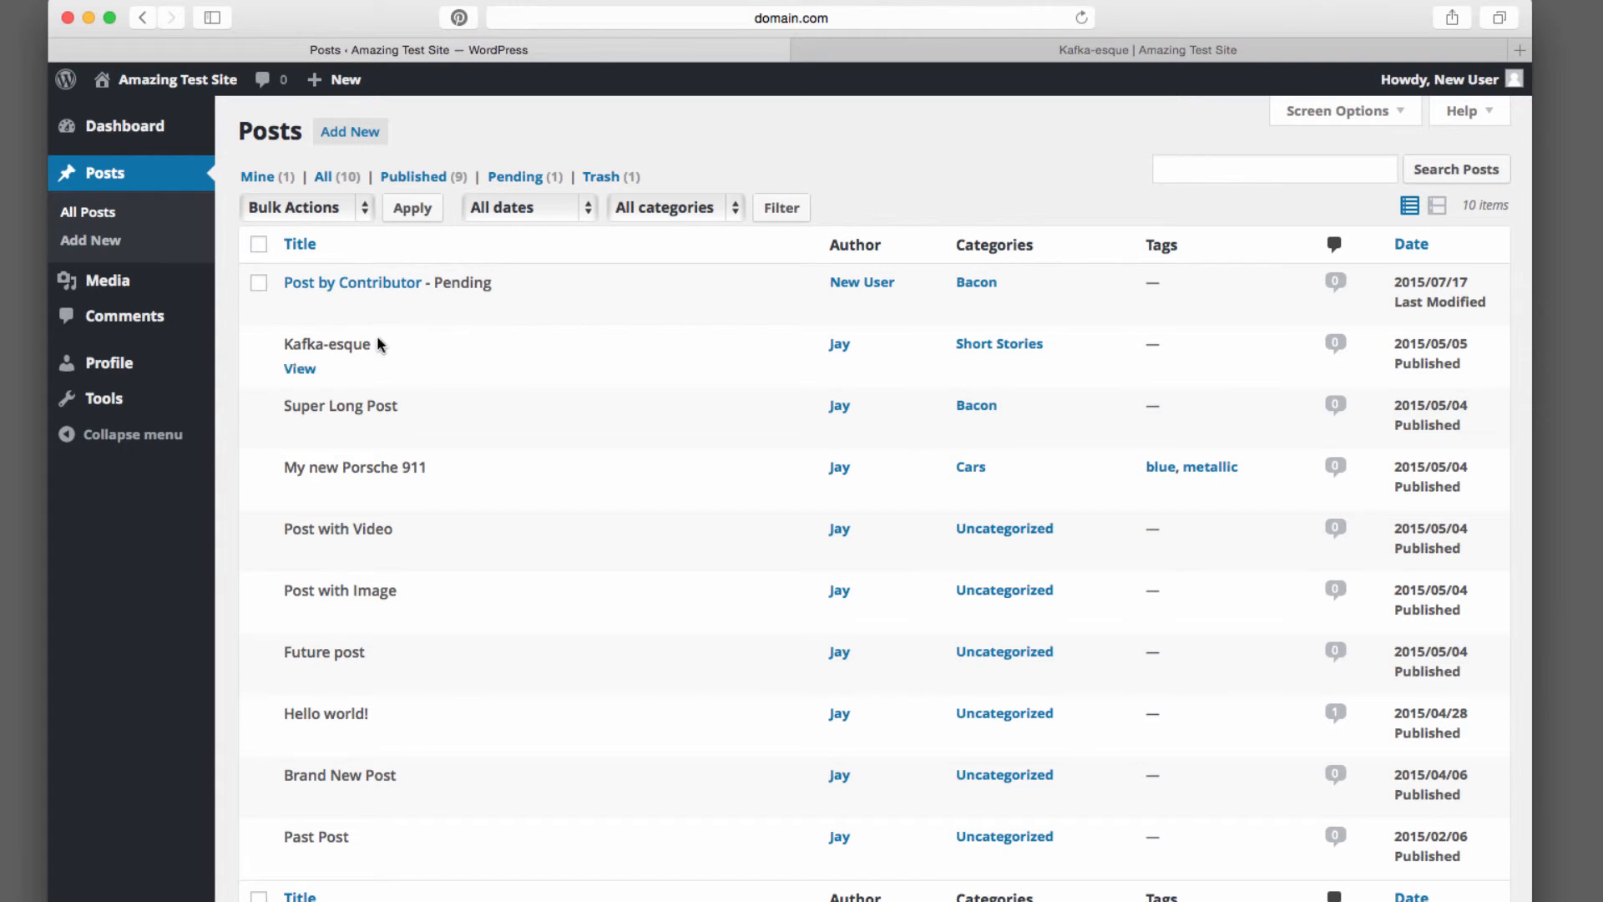
pyautogui.moveTo(395, 310)
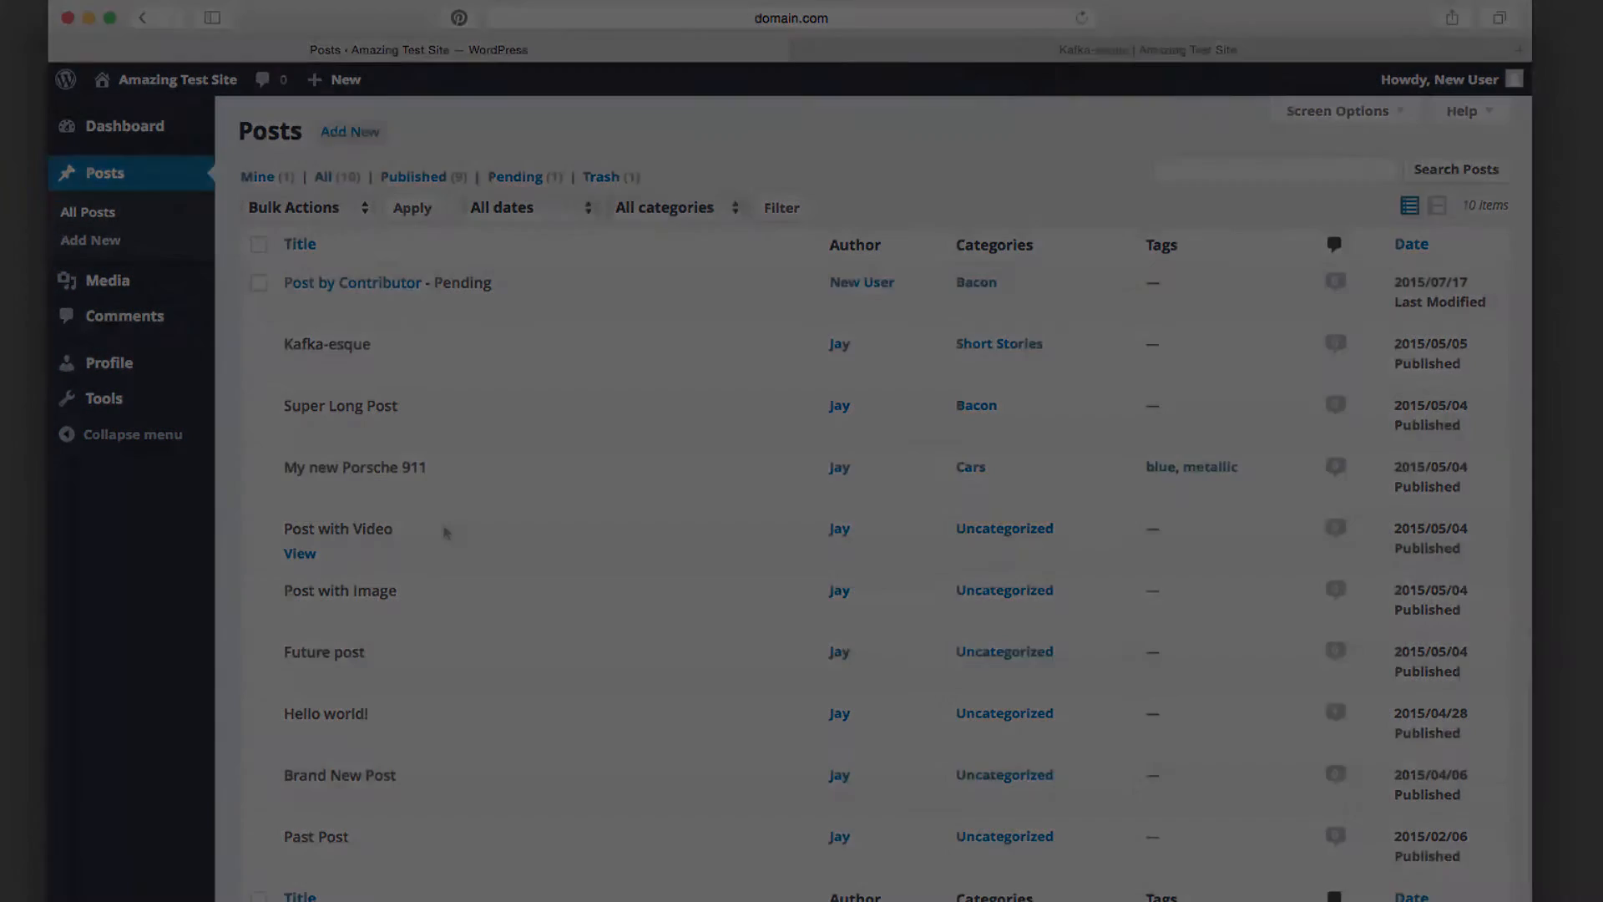
pyautogui.click(142, 127)
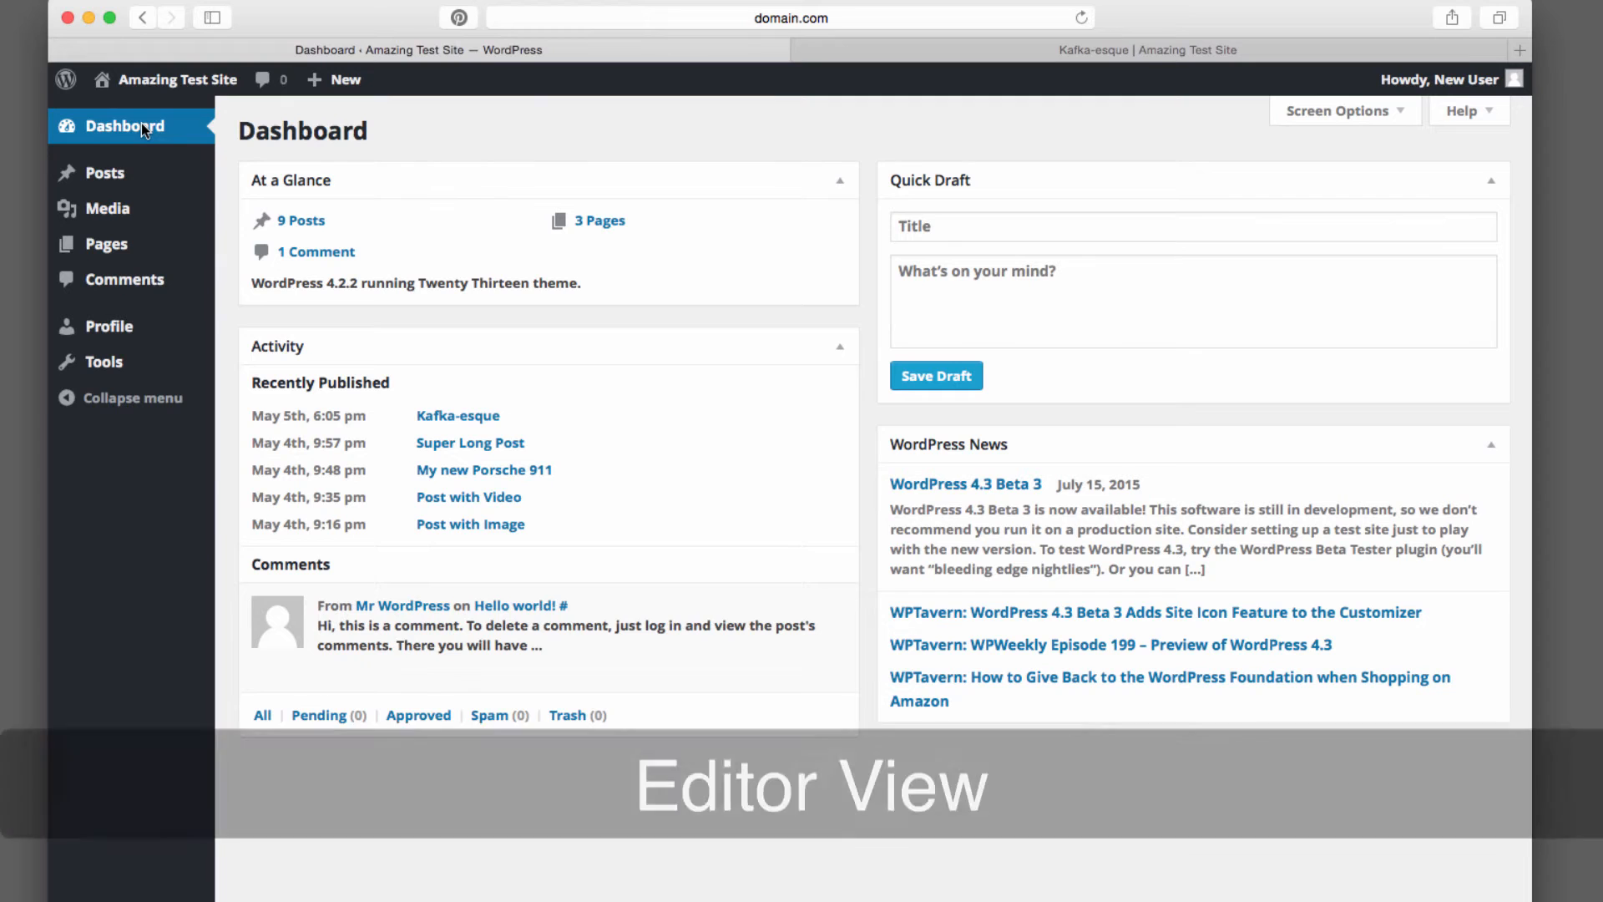
# Open Post by Contributor from the posts list and return to all posts
pyautogui.click(127, 174)
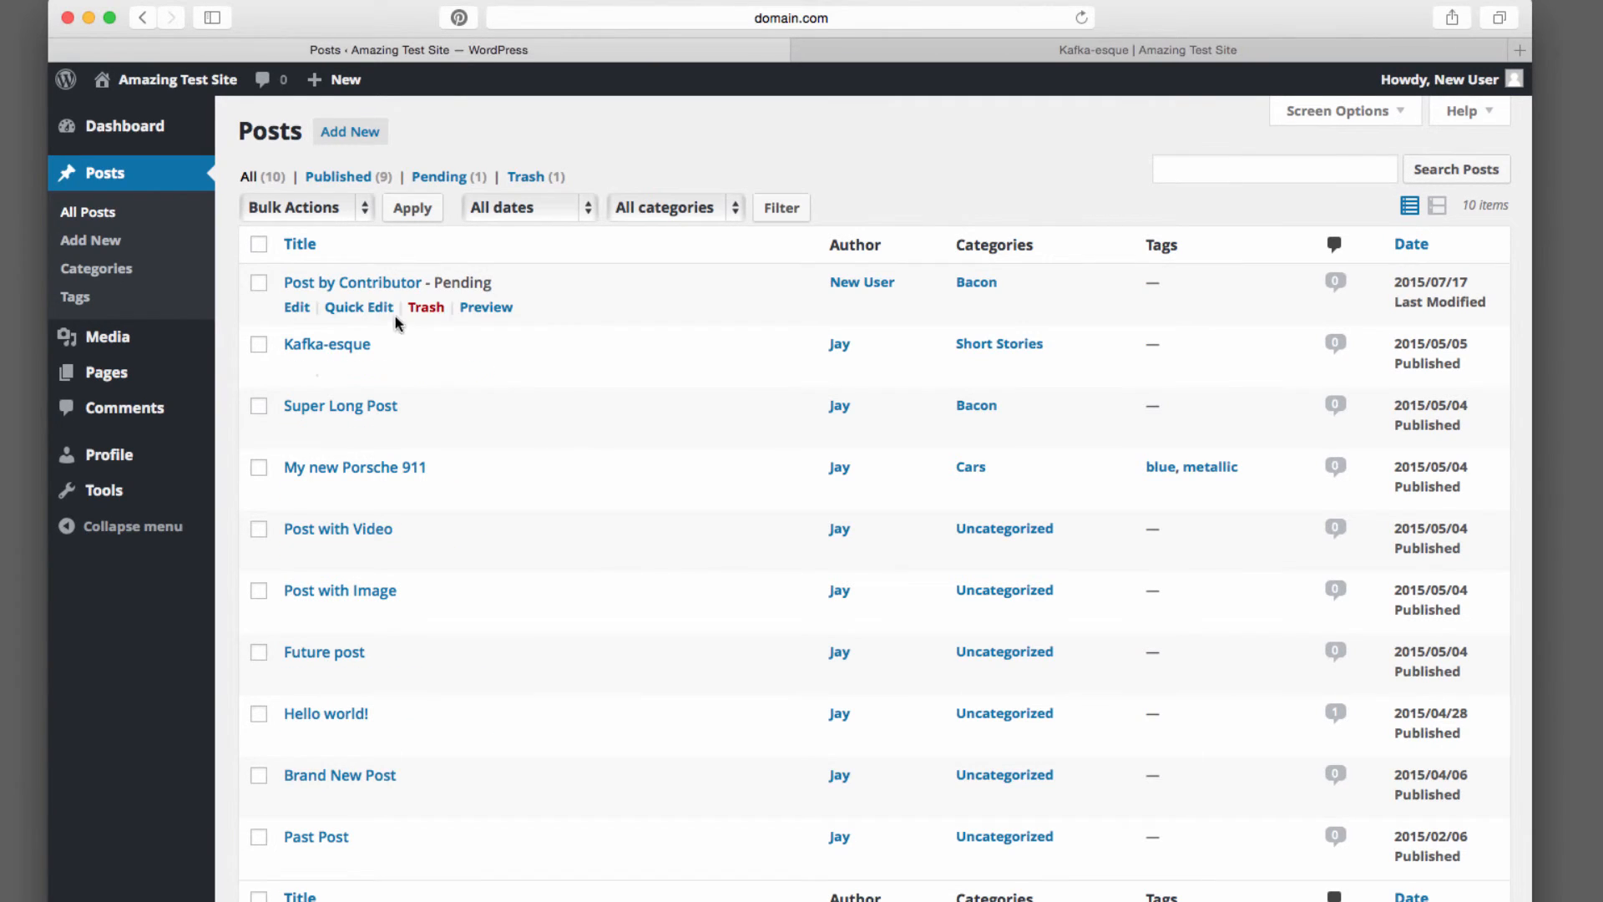
pyautogui.click(370, 283)
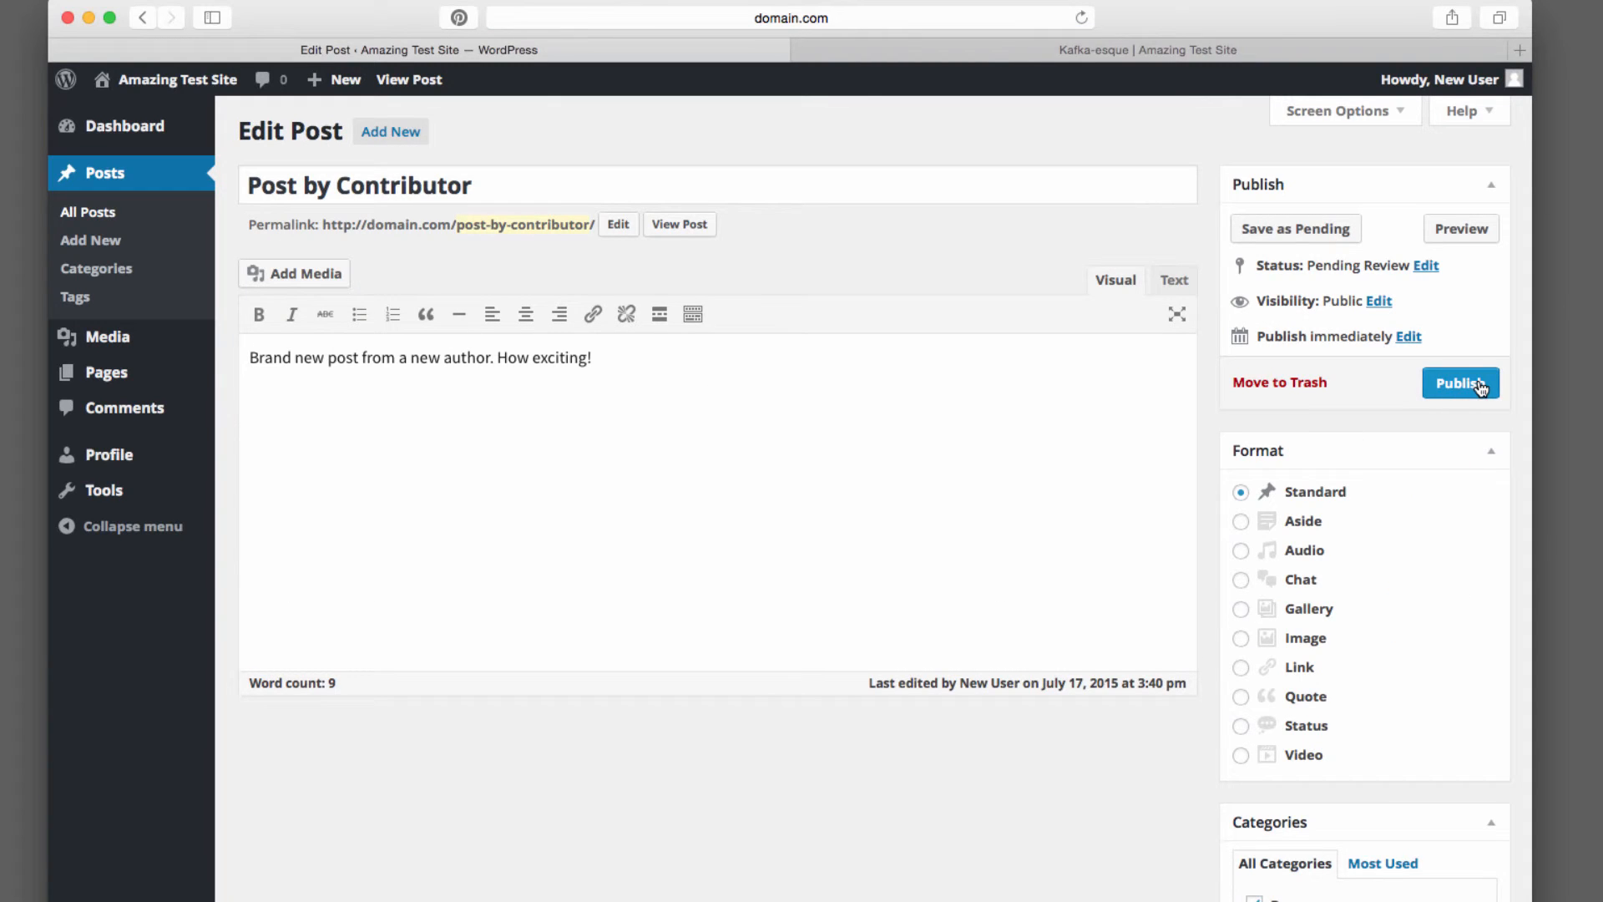
pyautogui.click(81, 213)
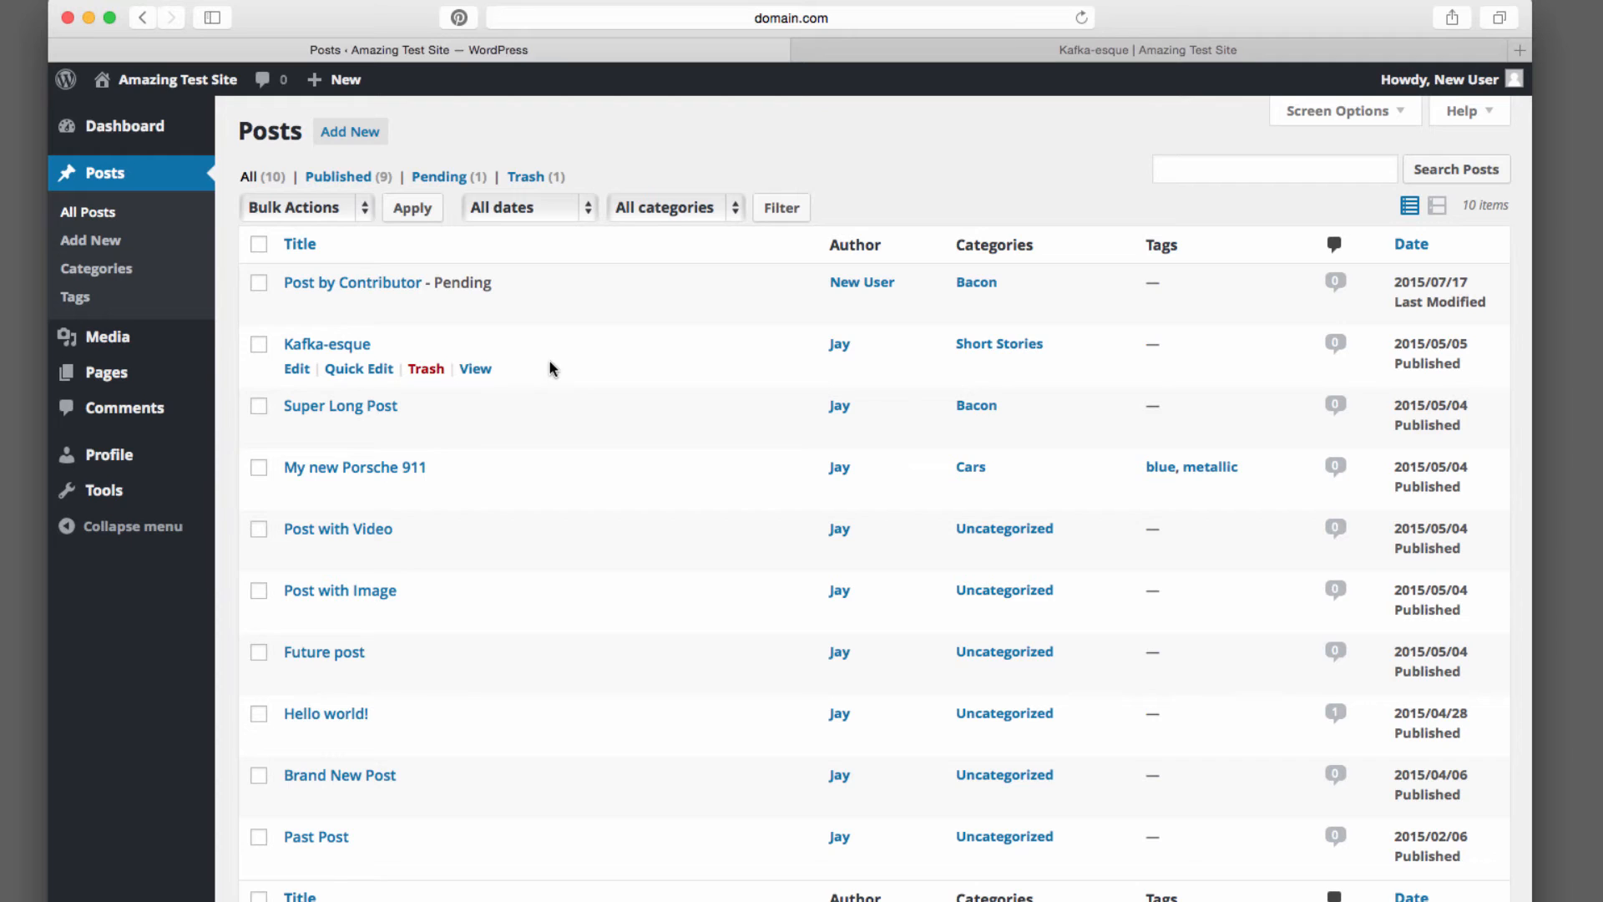
# Visit the Tools and Comments pages, then go back to the Dashboard
pyautogui.click(105, 490)
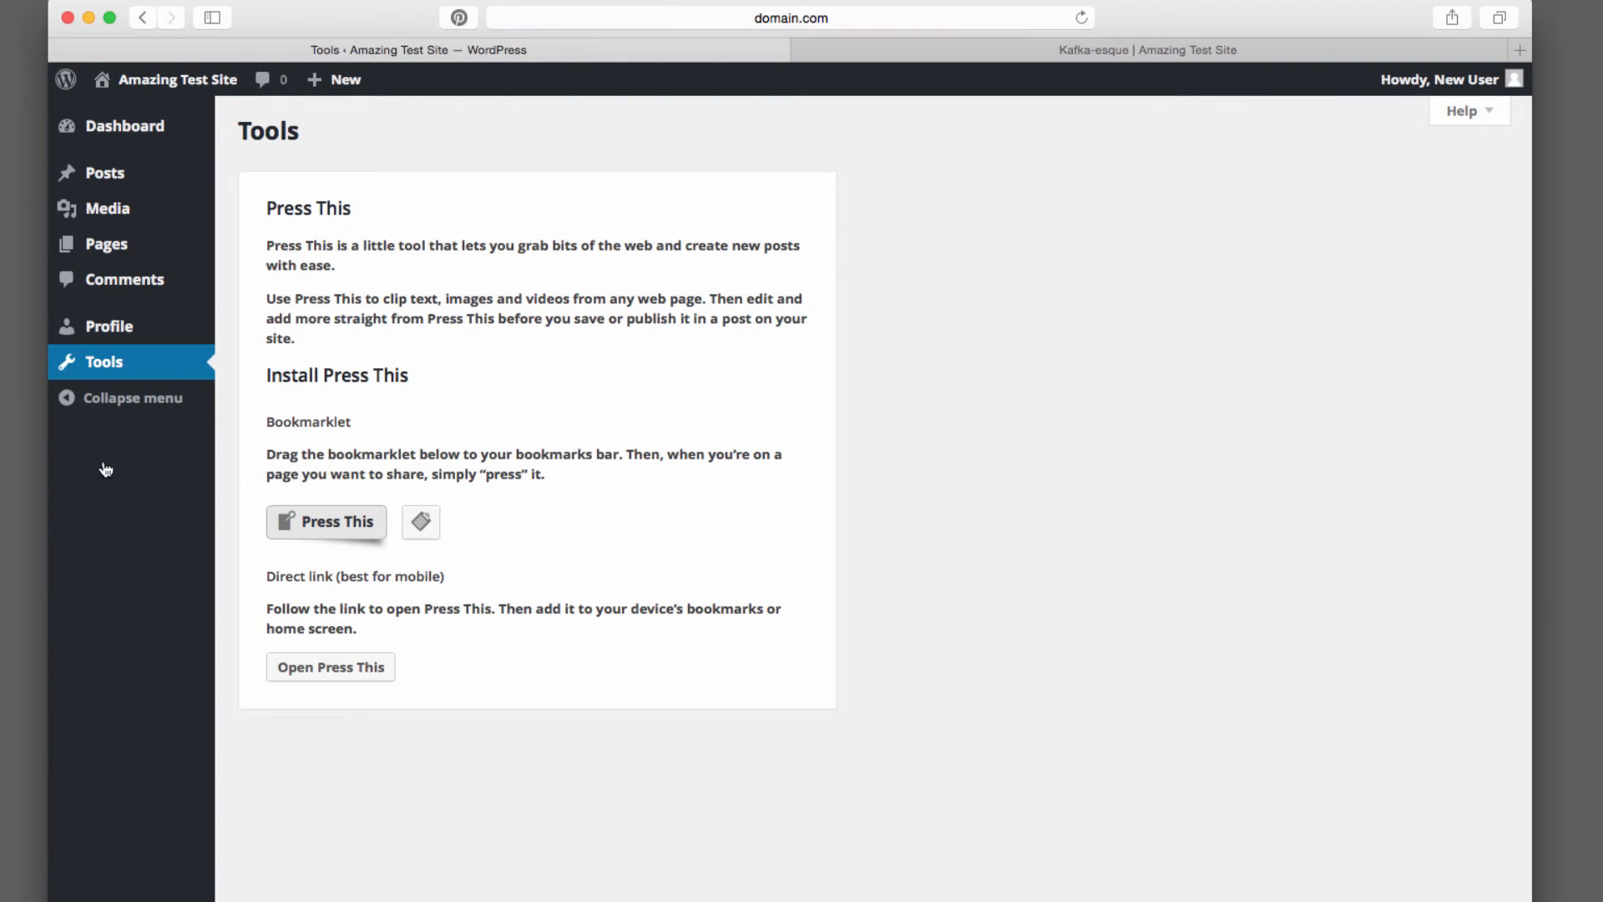
pyautogui.click(152, 275)
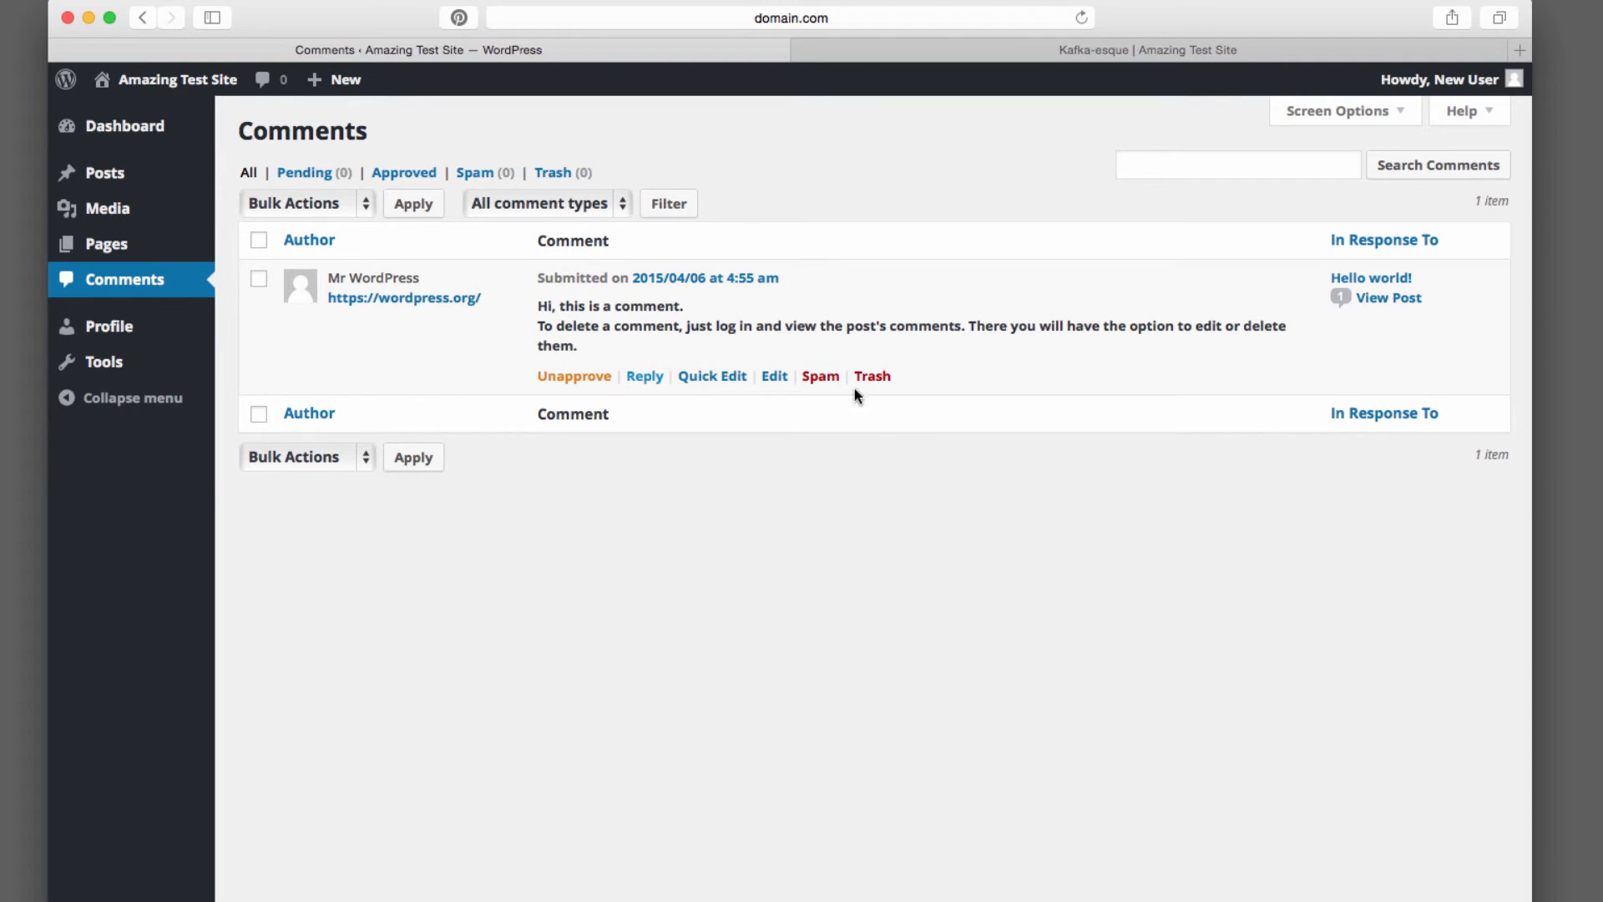
pyautogui.click(135, 180)
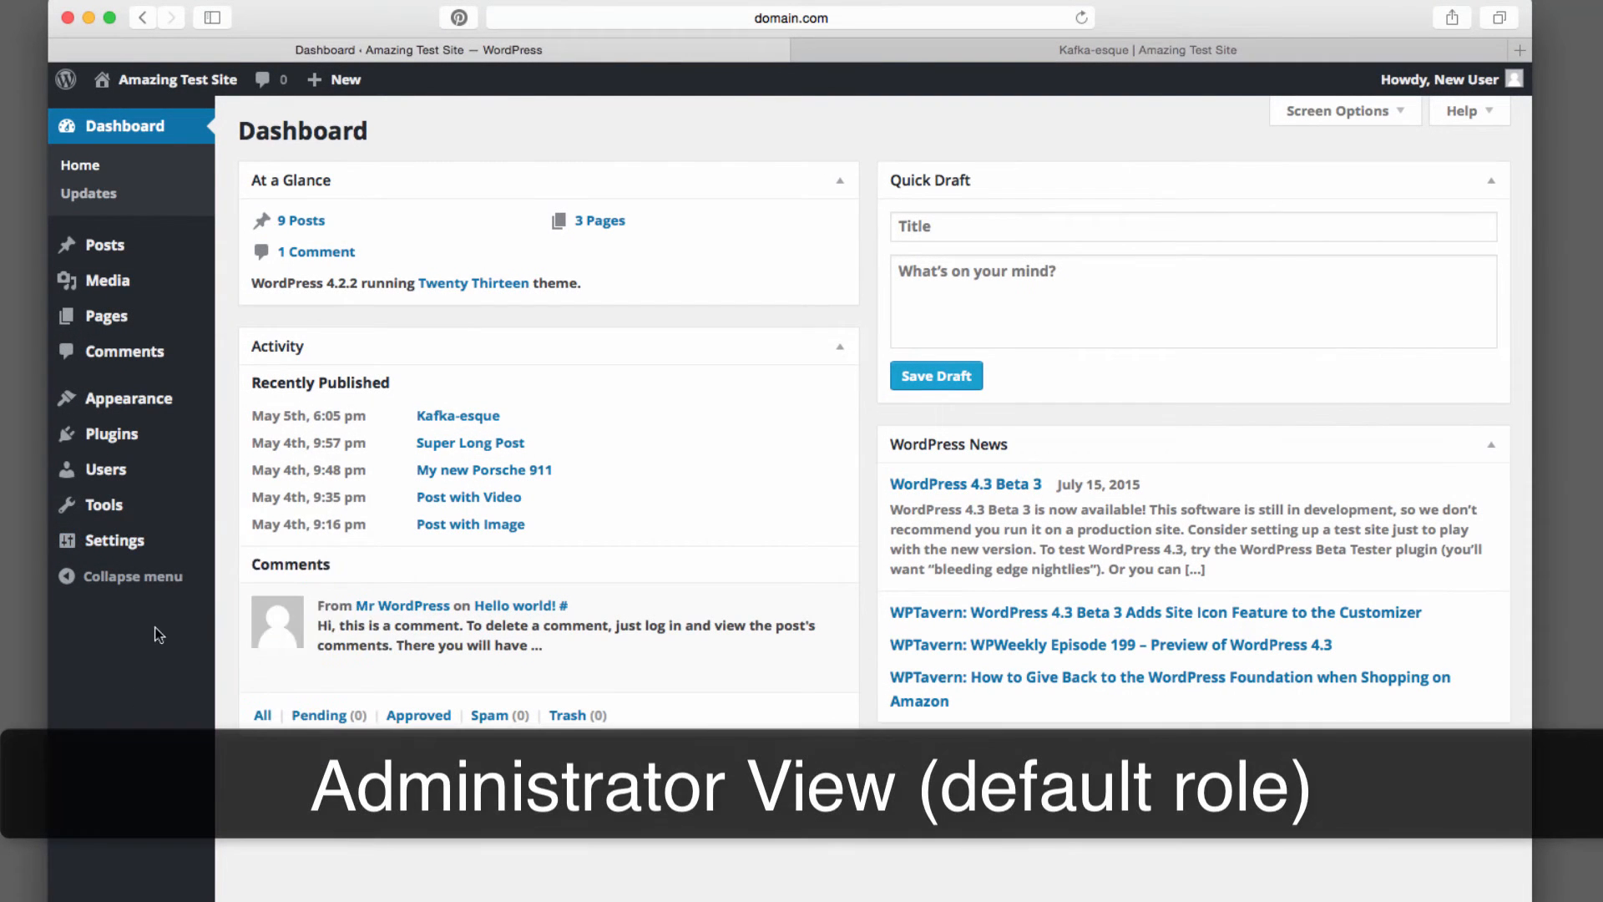
# Log out of the current account
pyautogui.moveTo(167, 557)
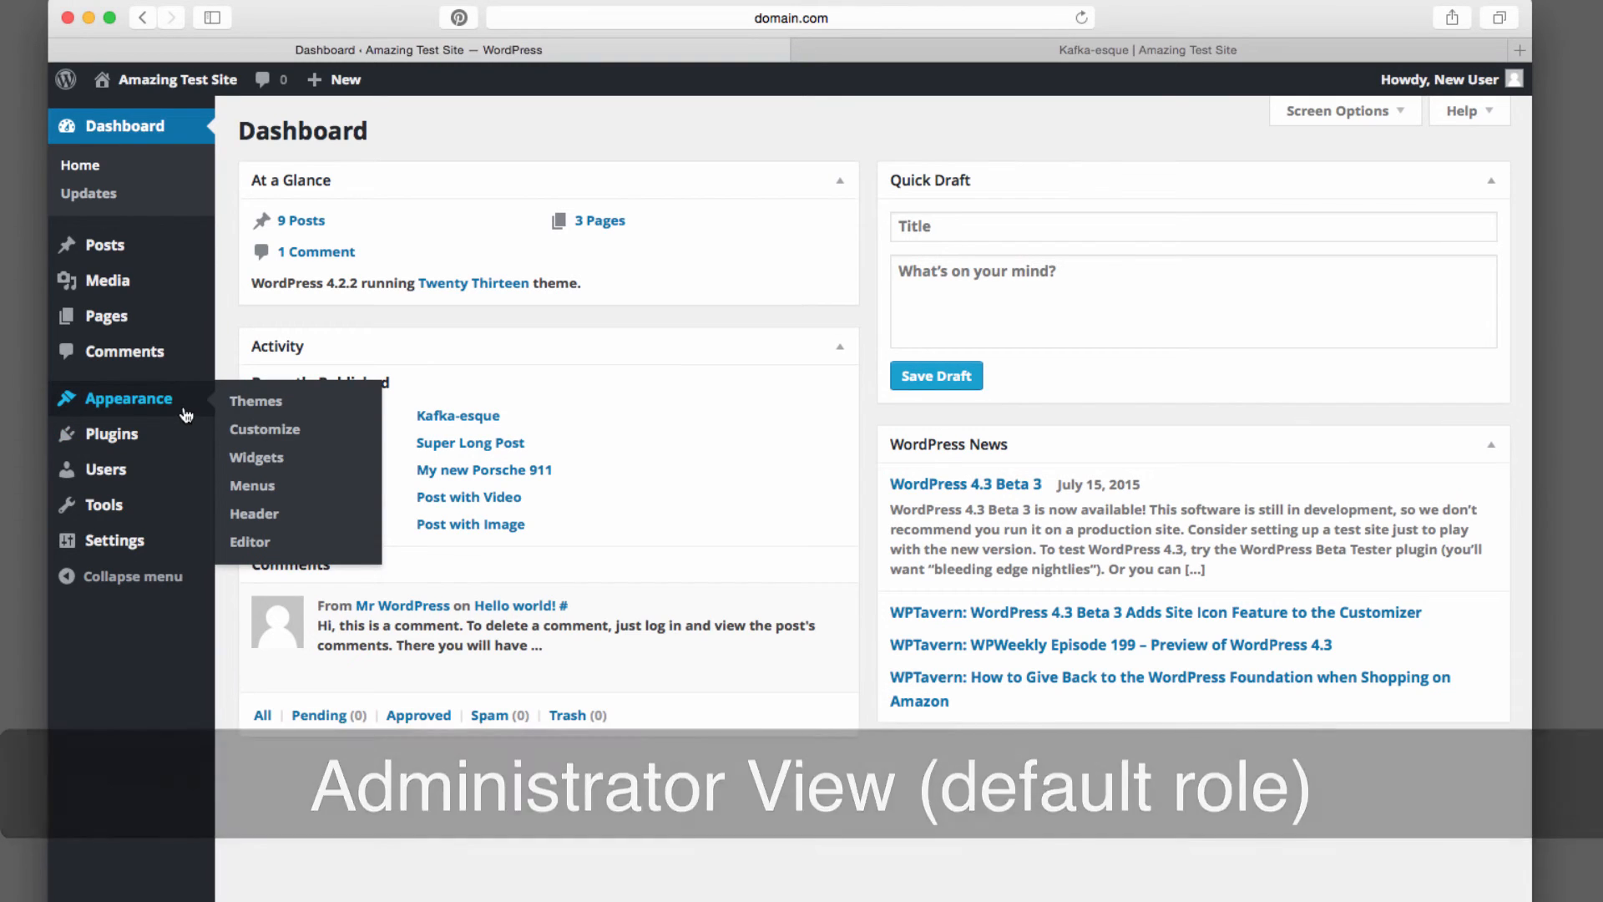
pyautogui.moveTo(163, 438)
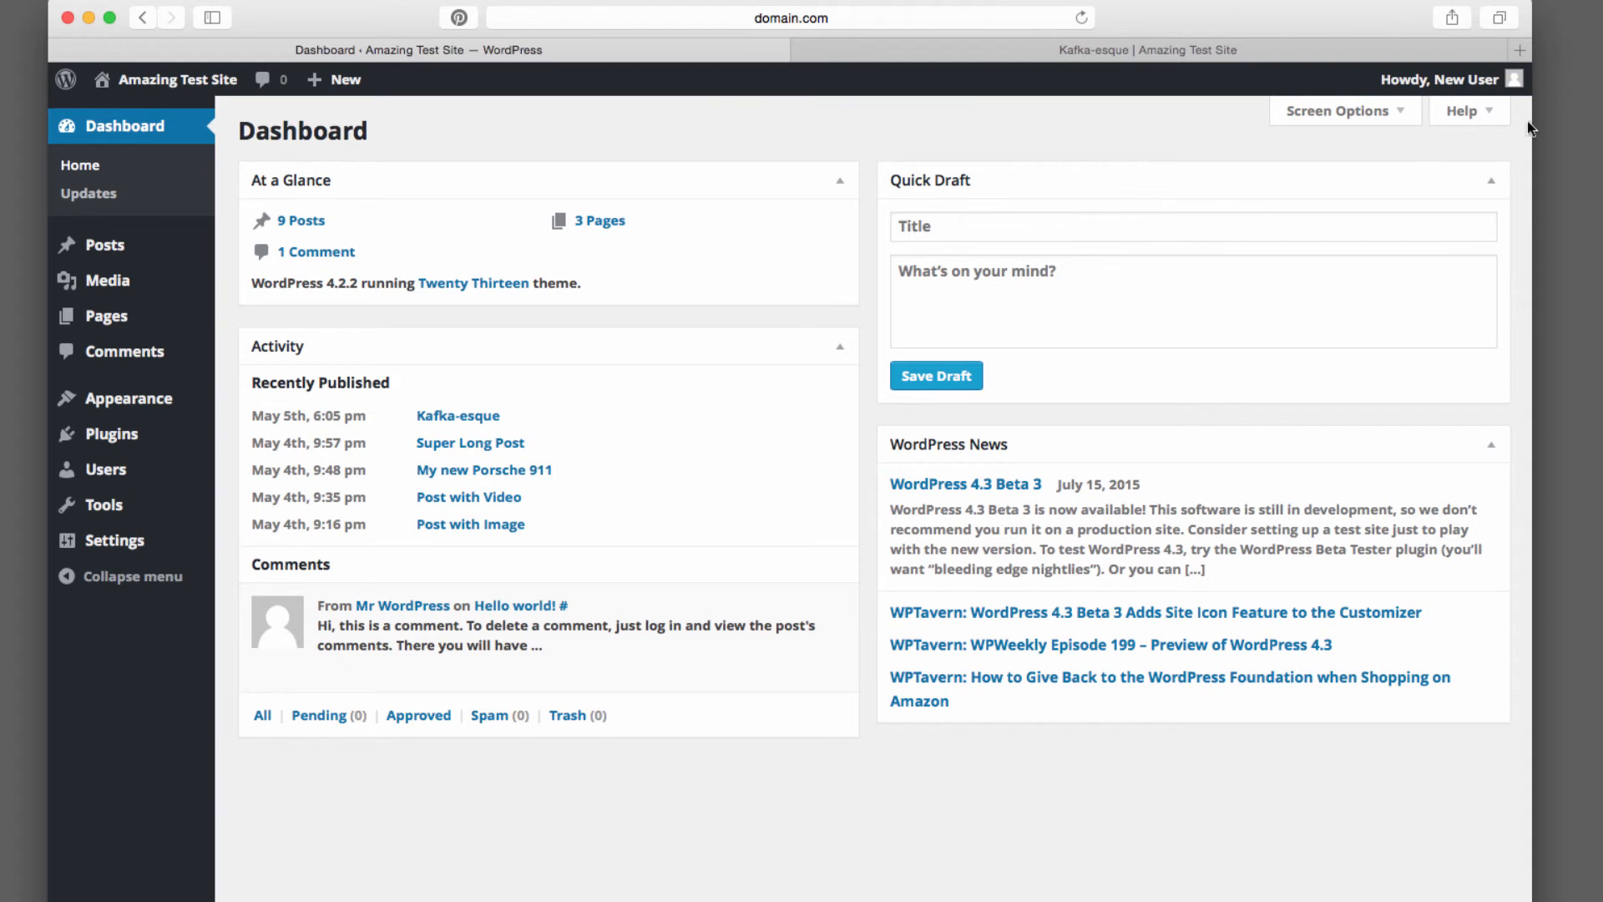
pyautogui.moveTo(1453, 79)
pyautogui.click(1399, 203)
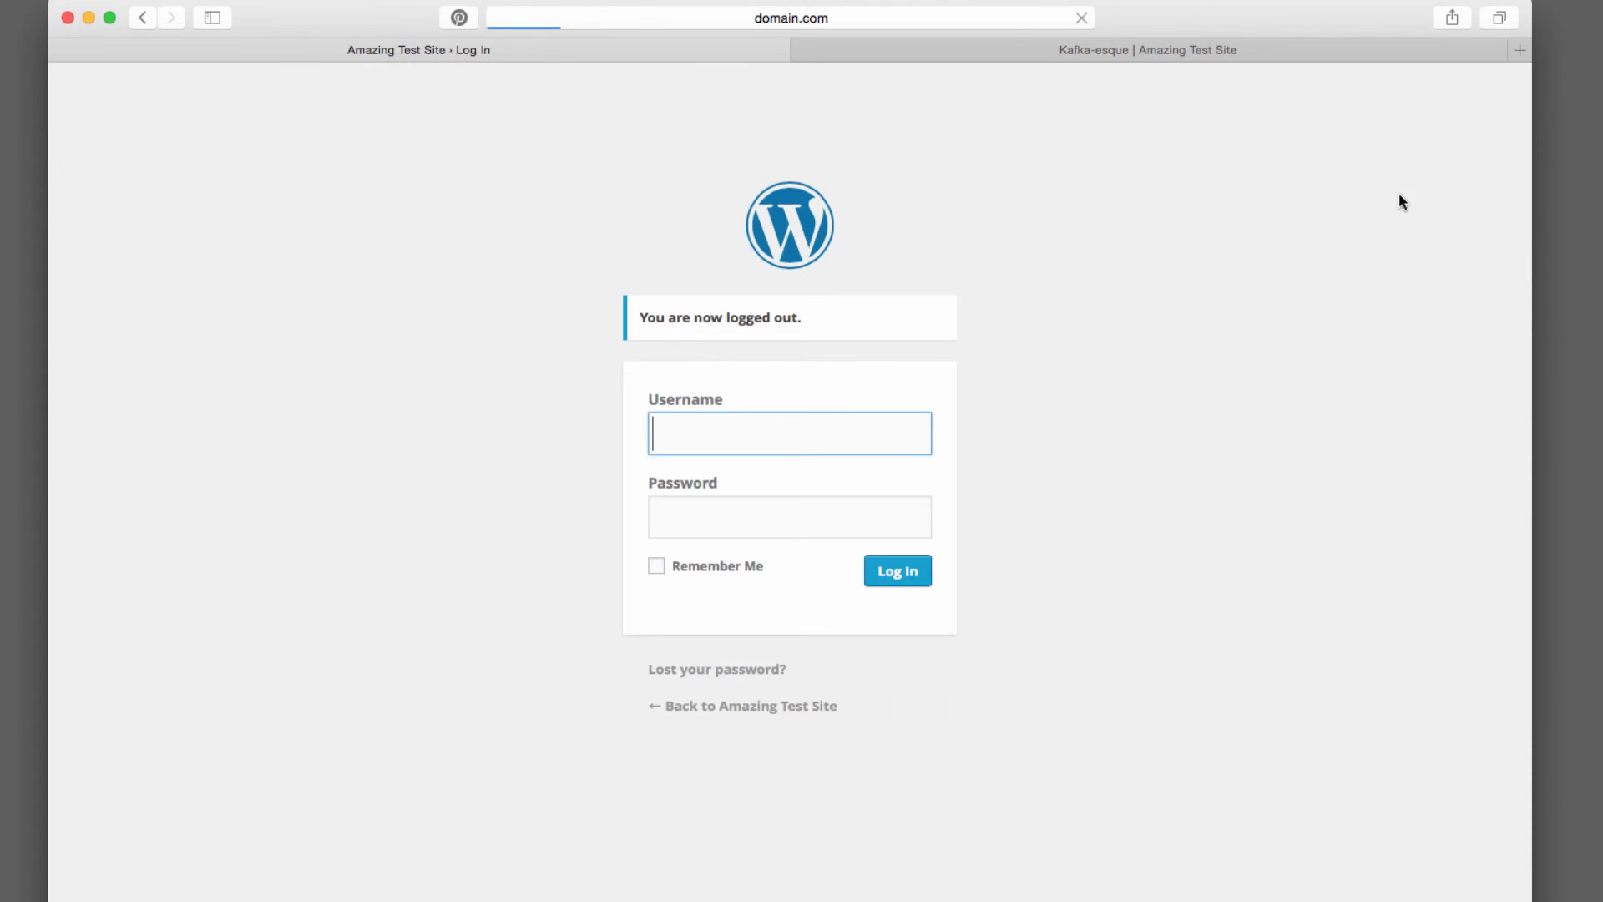
# Log back in with the administrator's username and account password
pyautogui.write('versluis')
pyautogui.press('Tab')
pyautogui.write('password')
pyautogui.press('Return')
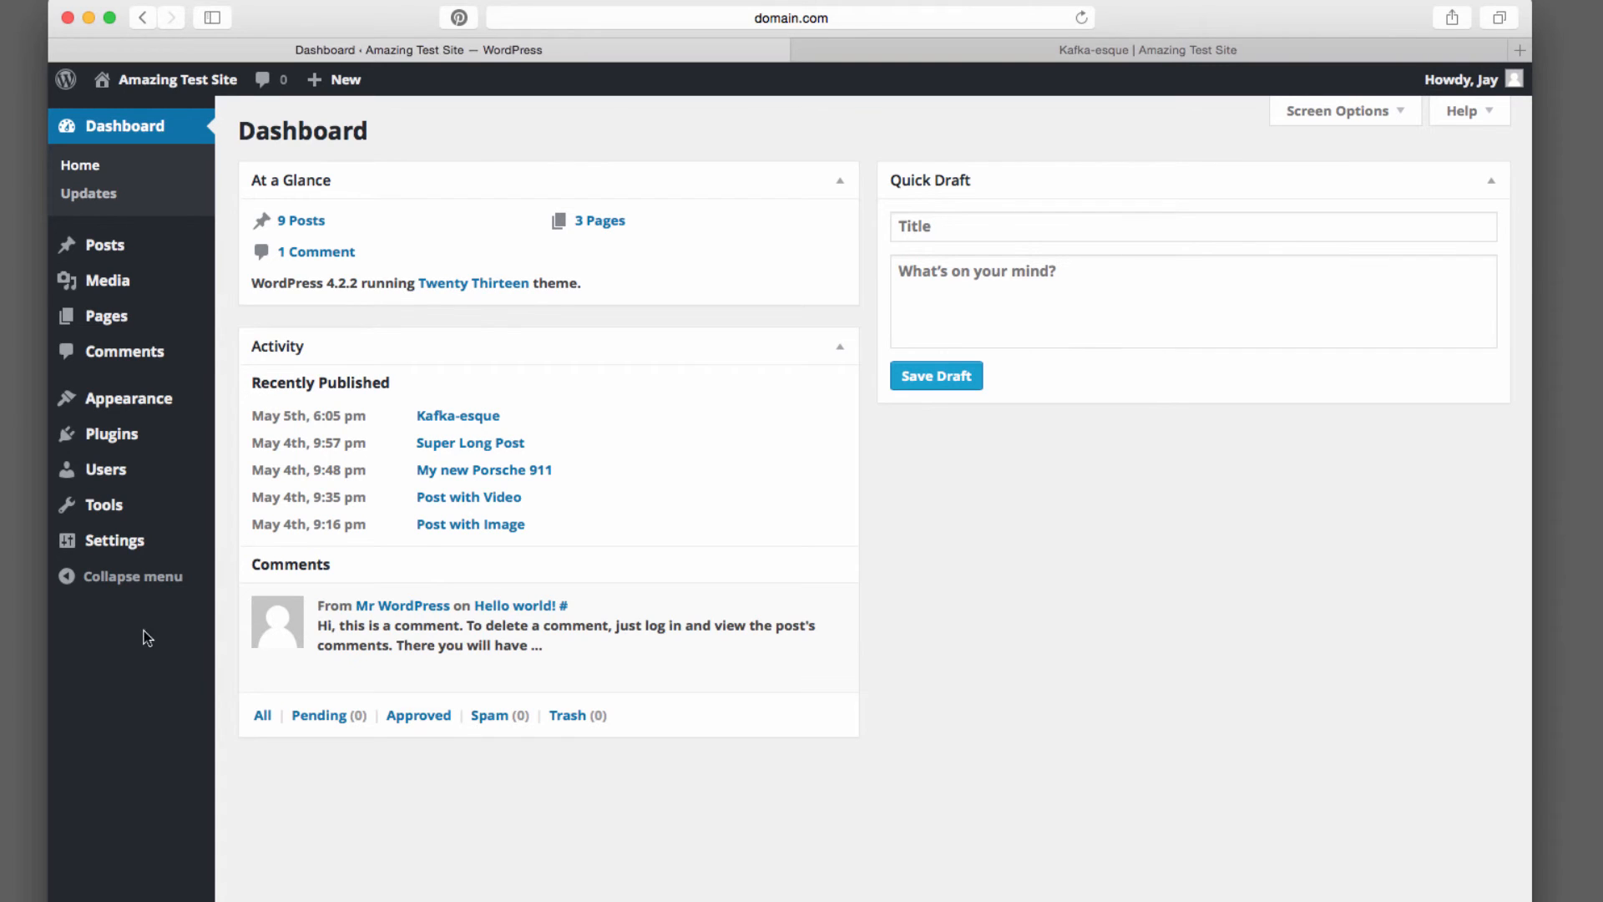
# Open All Users and change the newuser account's role to Subscriber
pyautogui.moveTo(140, 472)
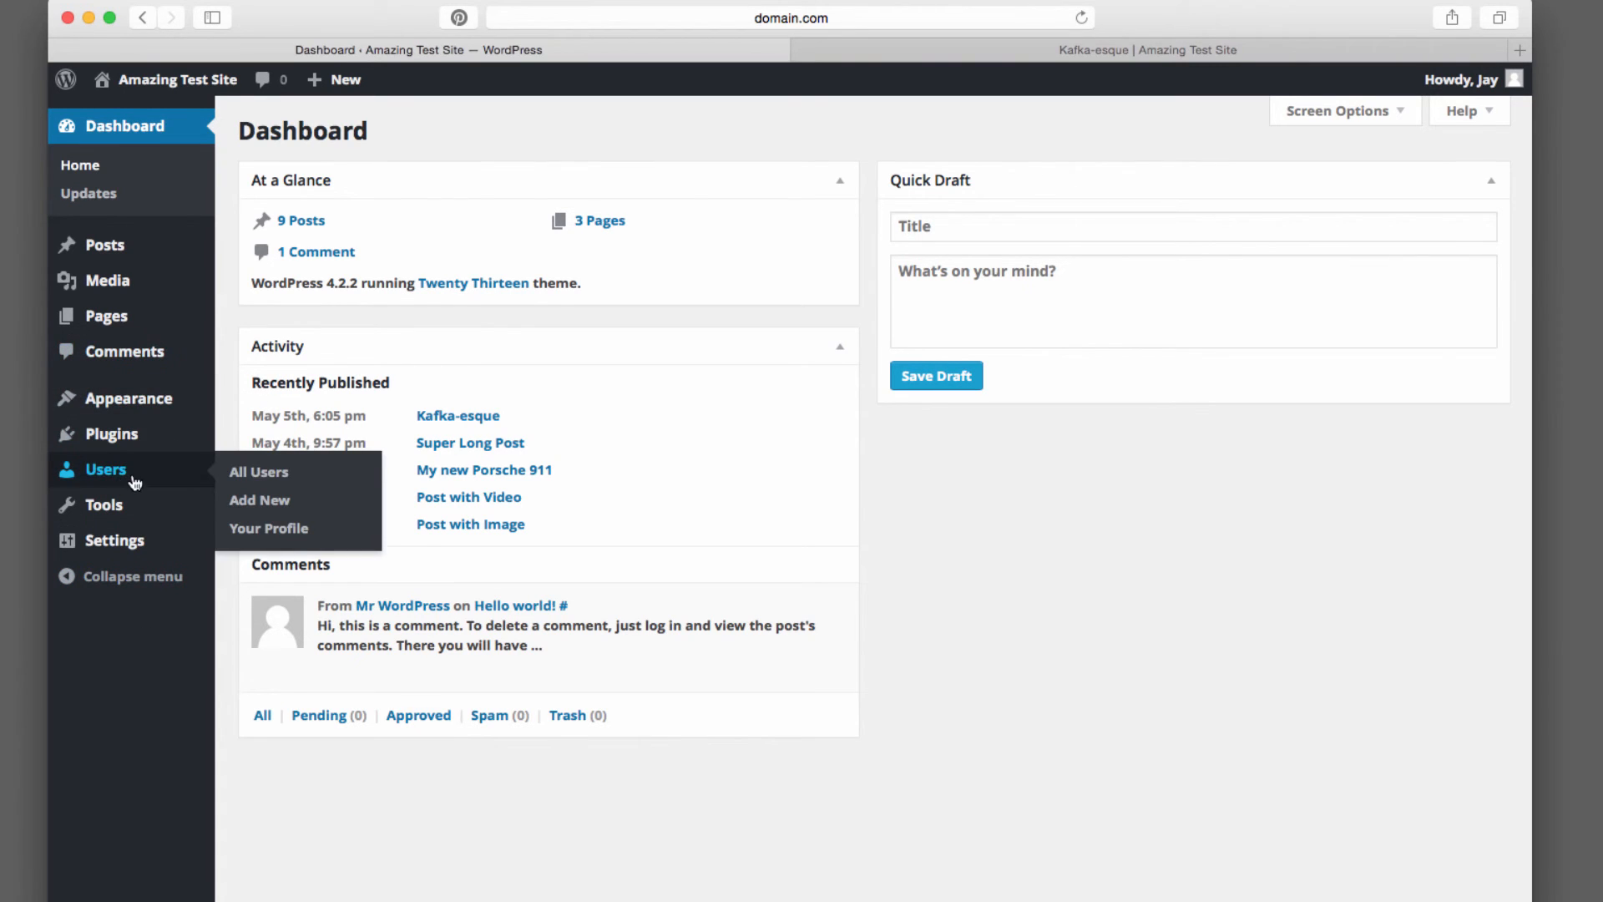
pyautogui.click(258, 469)
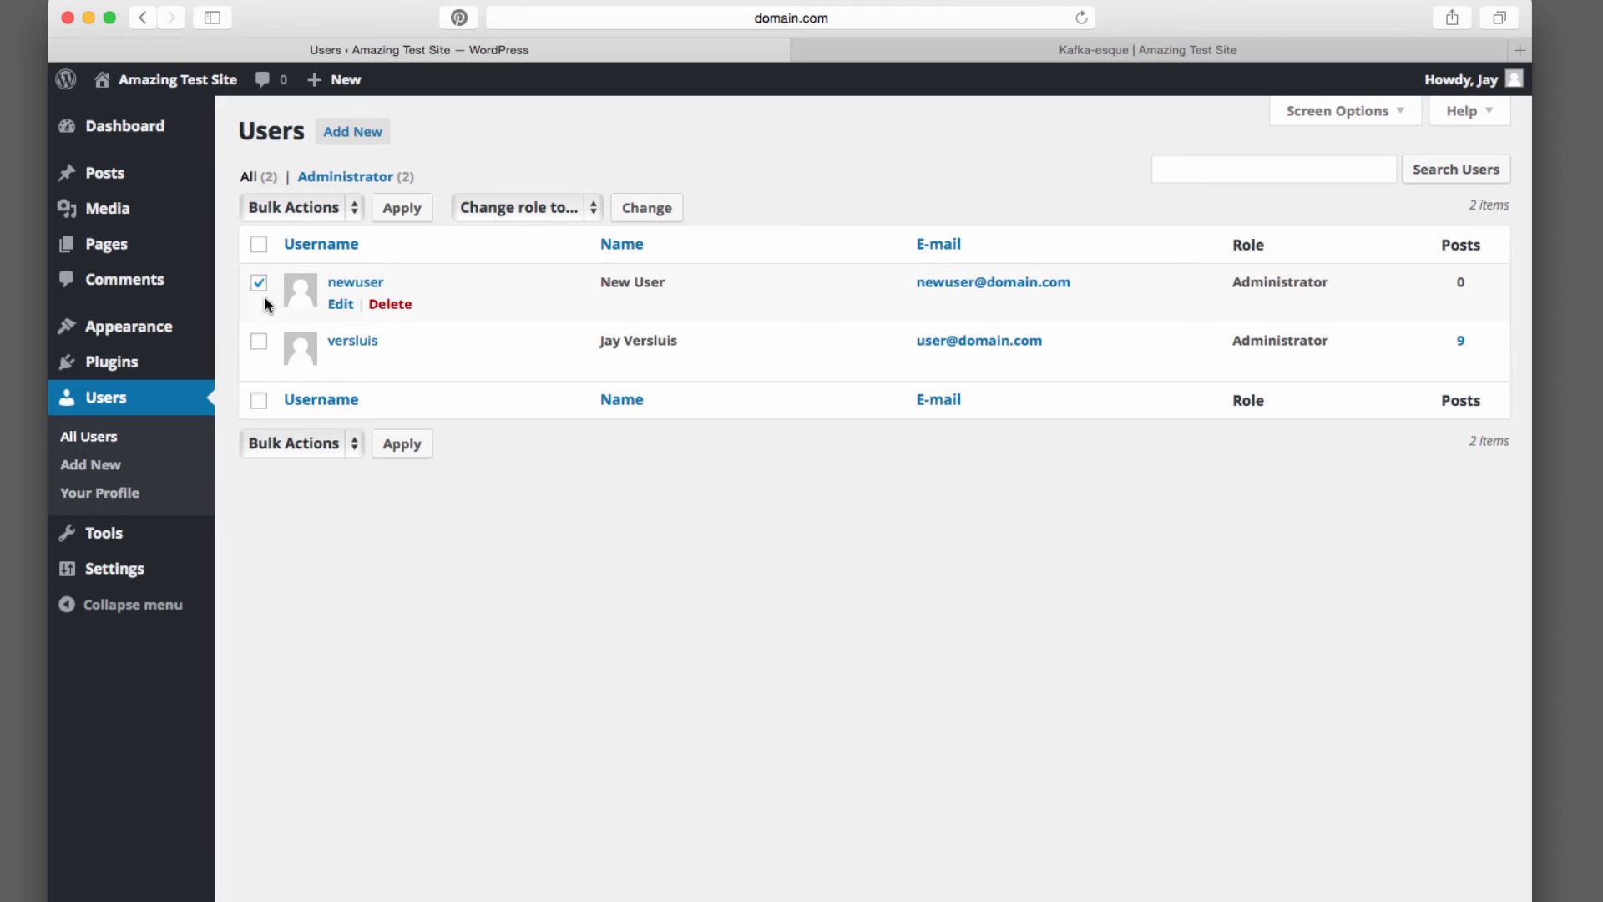
pyautogui.click(593, 207)
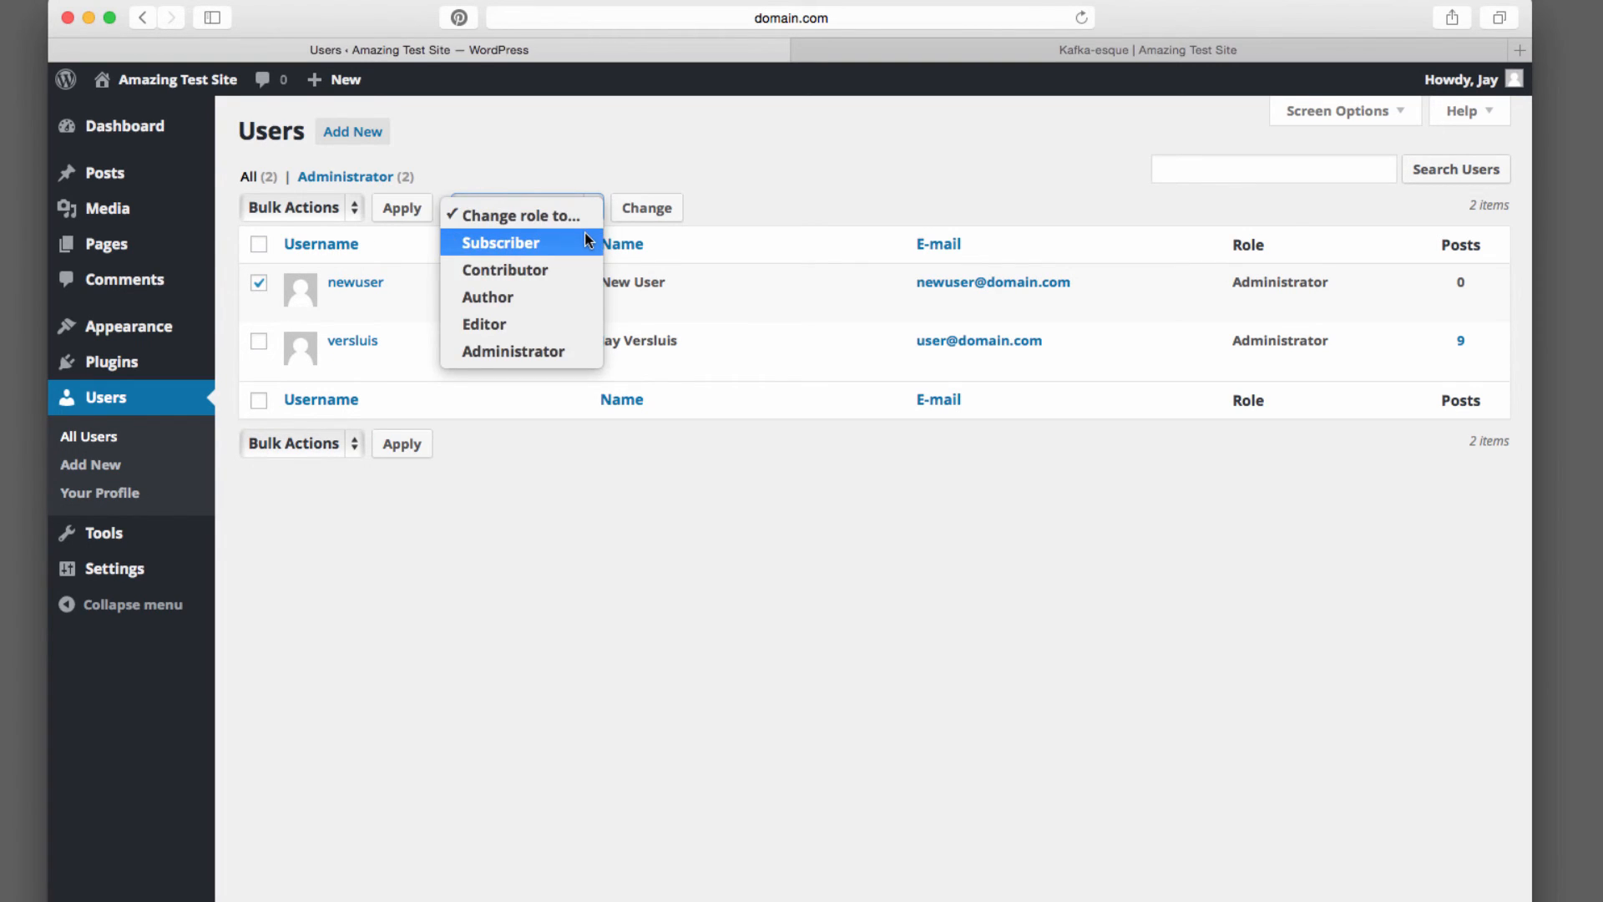
pyautogui.click(584, 240)
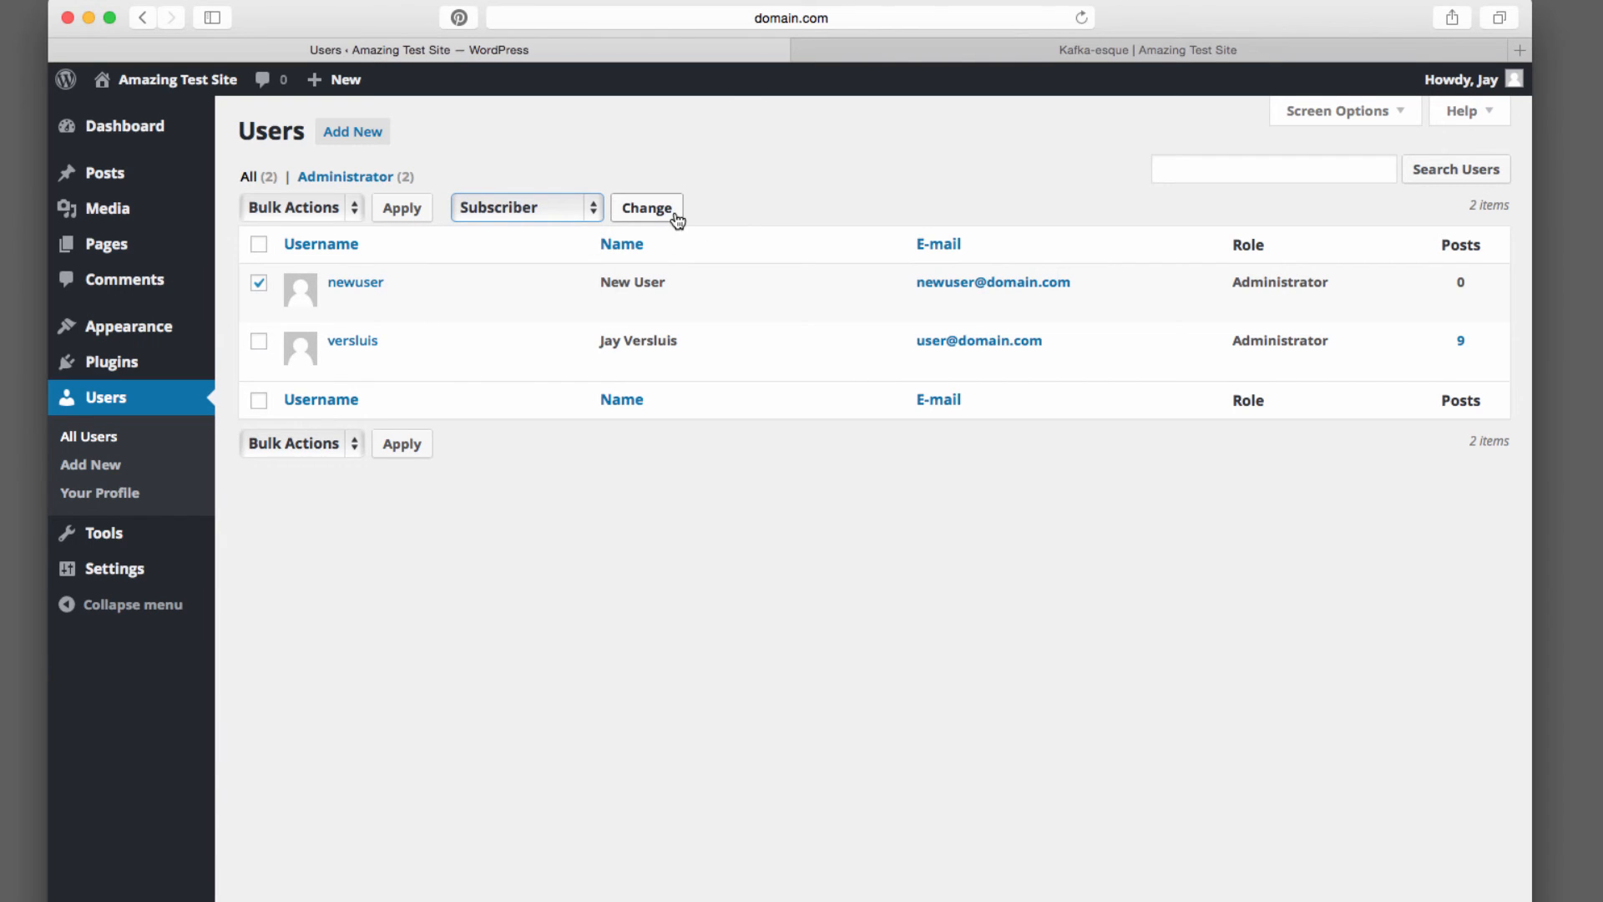
pyautogui.click(676, 215)
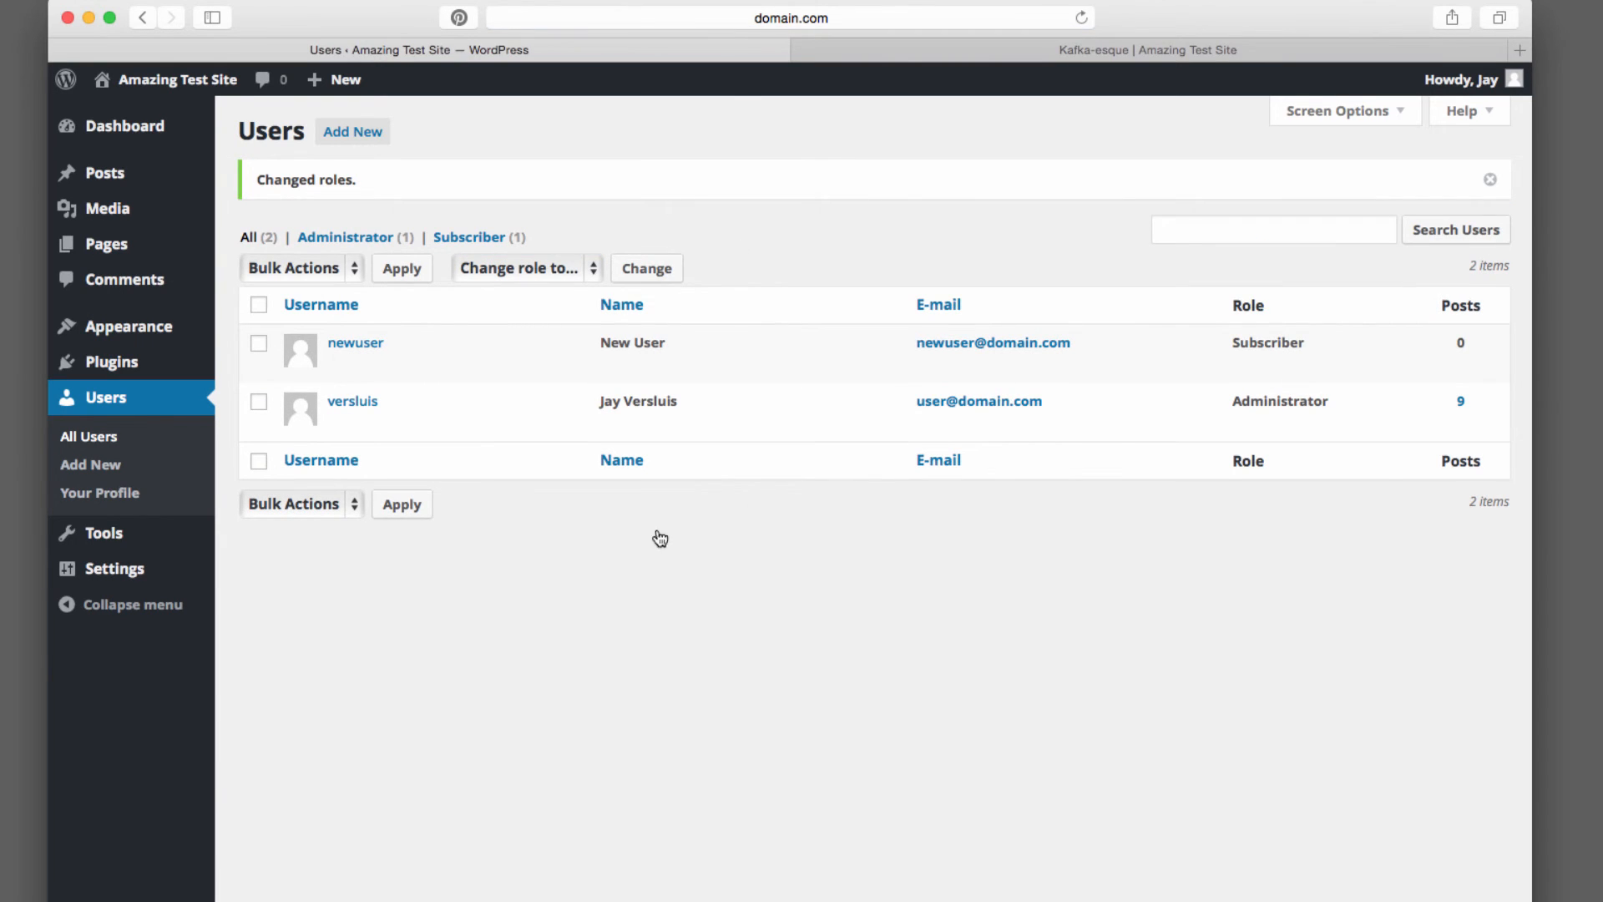
# Change the newuser account's role to Author
pyautogui.moveTo(417, 359)
pyautogui.click(259, 343)
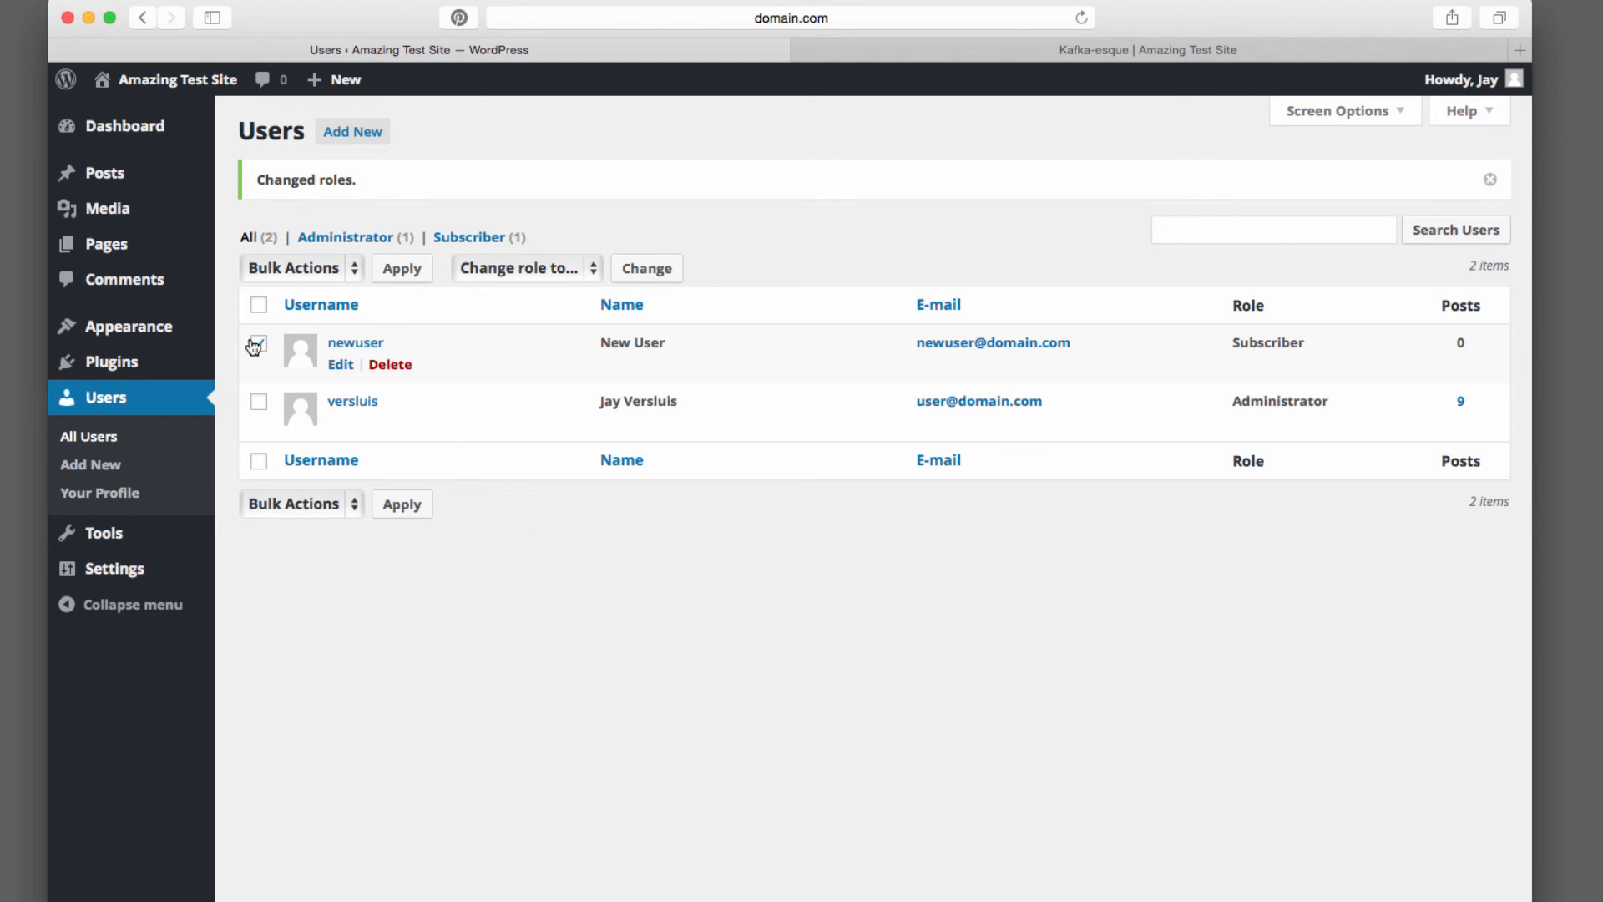
pyautogui.click(593, 268)
pyautogui.click(576, 360)
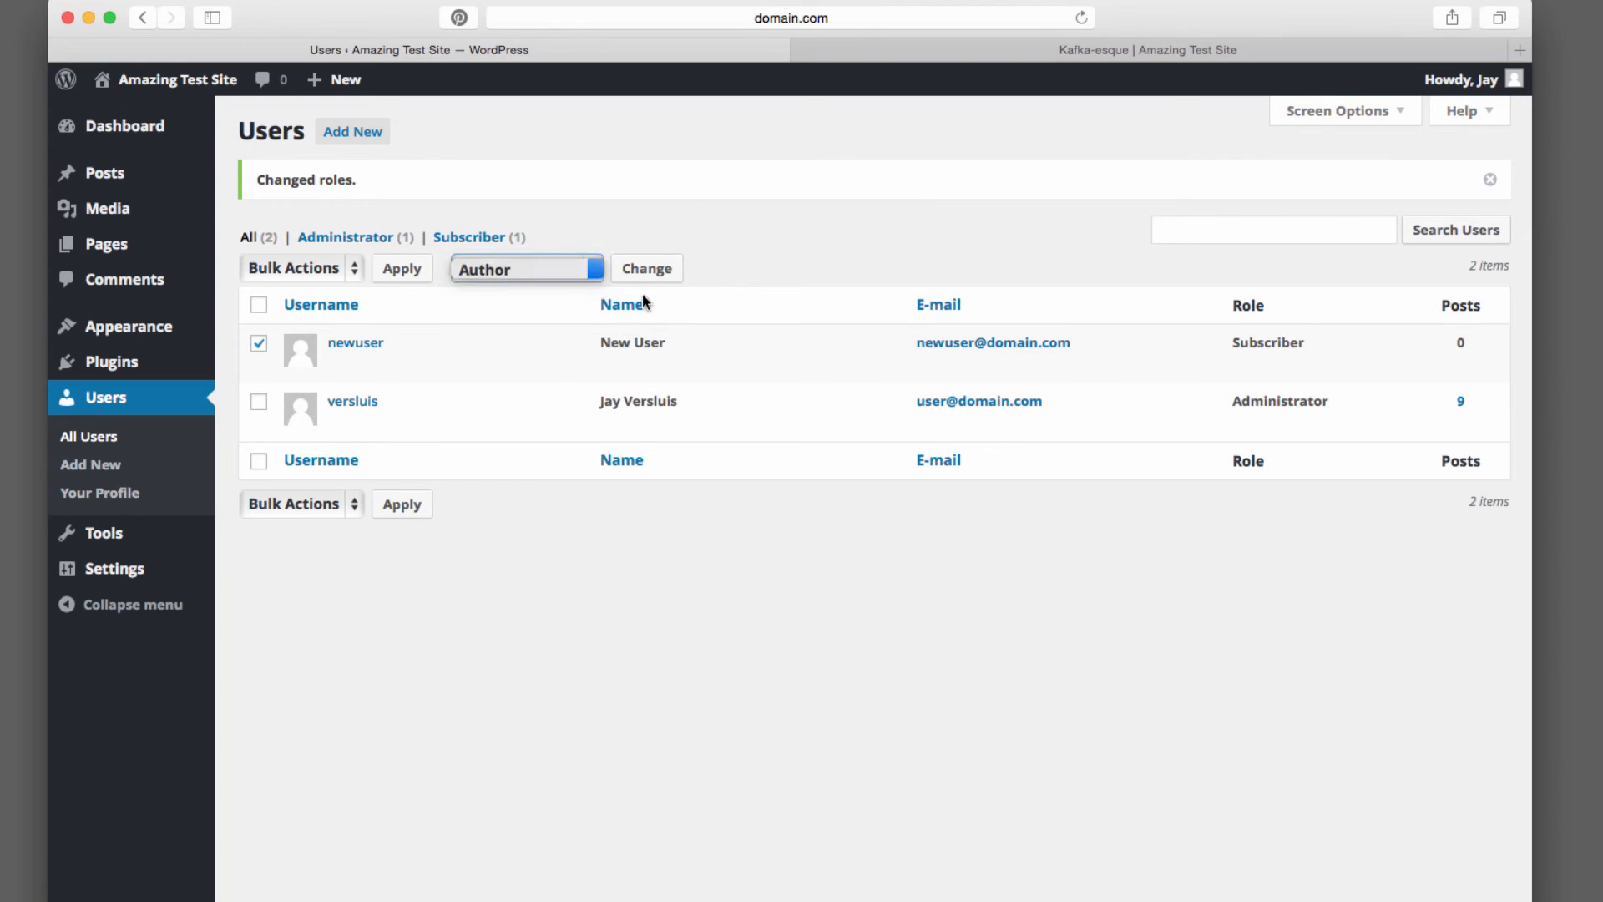
pyautogui.click(662, 268)
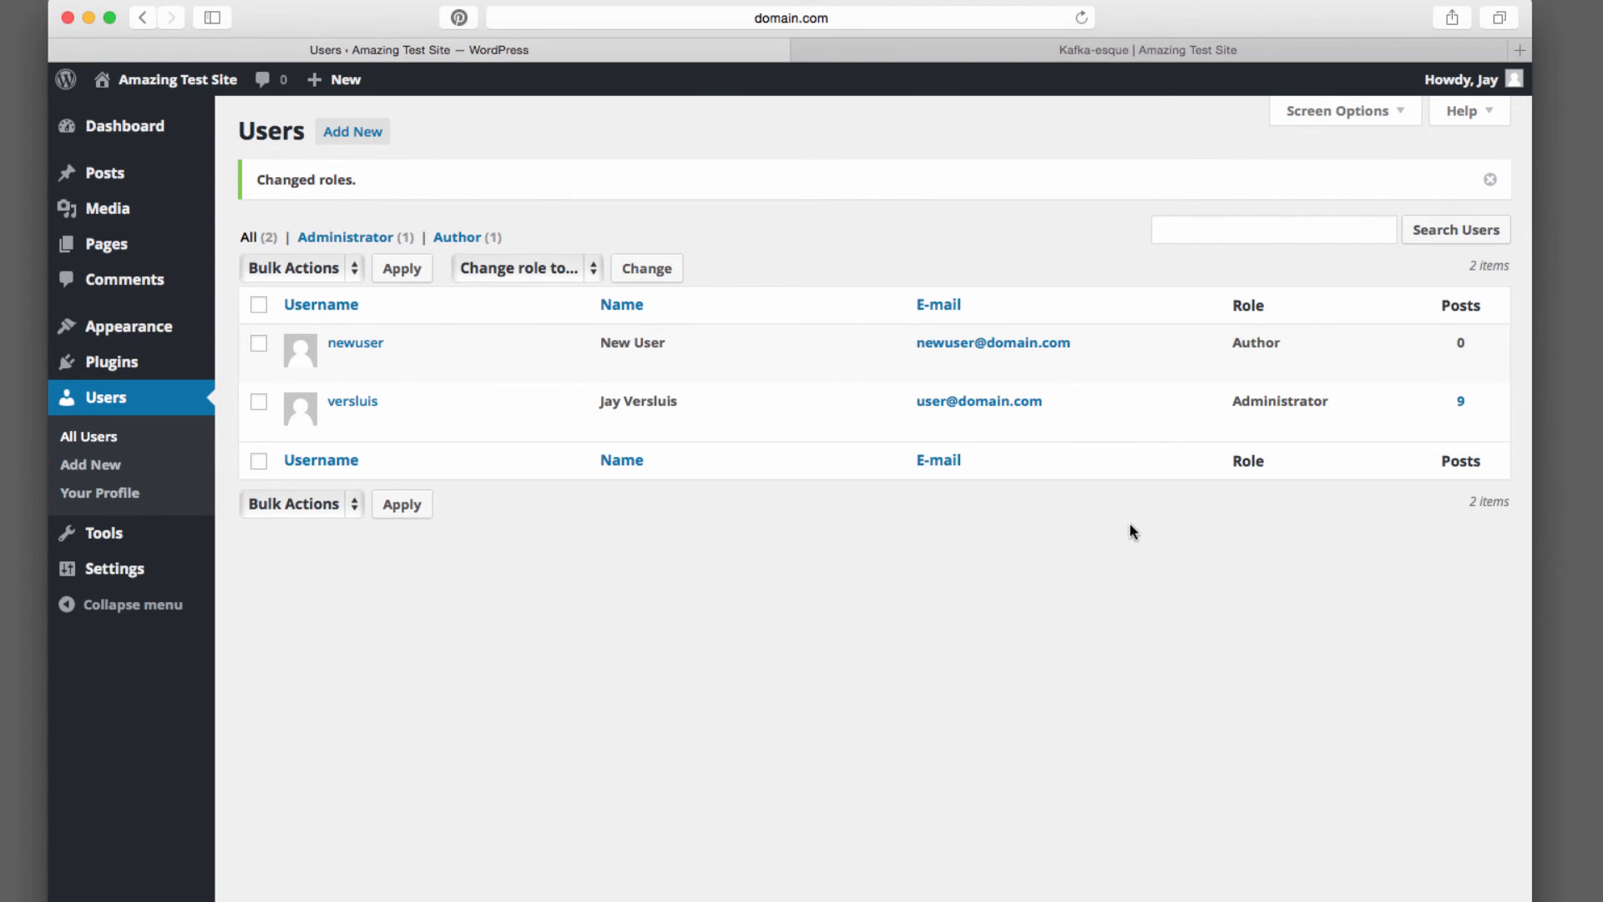
# Delete the newuser account, attributing all its content to the remaining administrator
pyautogui.moveTo(359, 361)
pyautogui.click(353, 268)
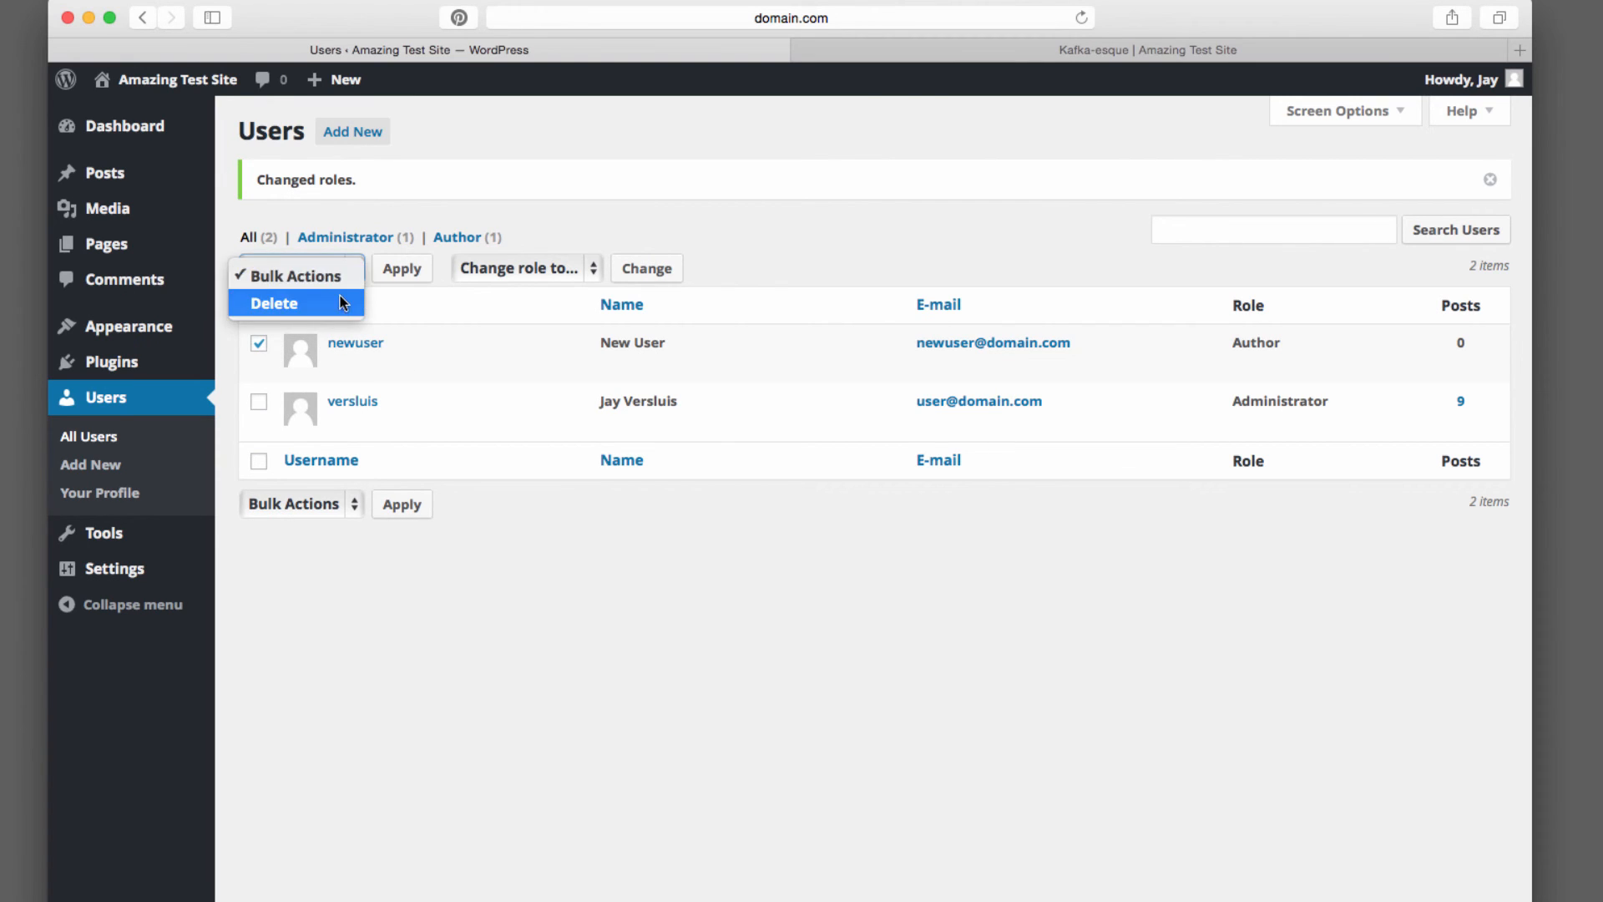
pyautogui.click(339, 297)
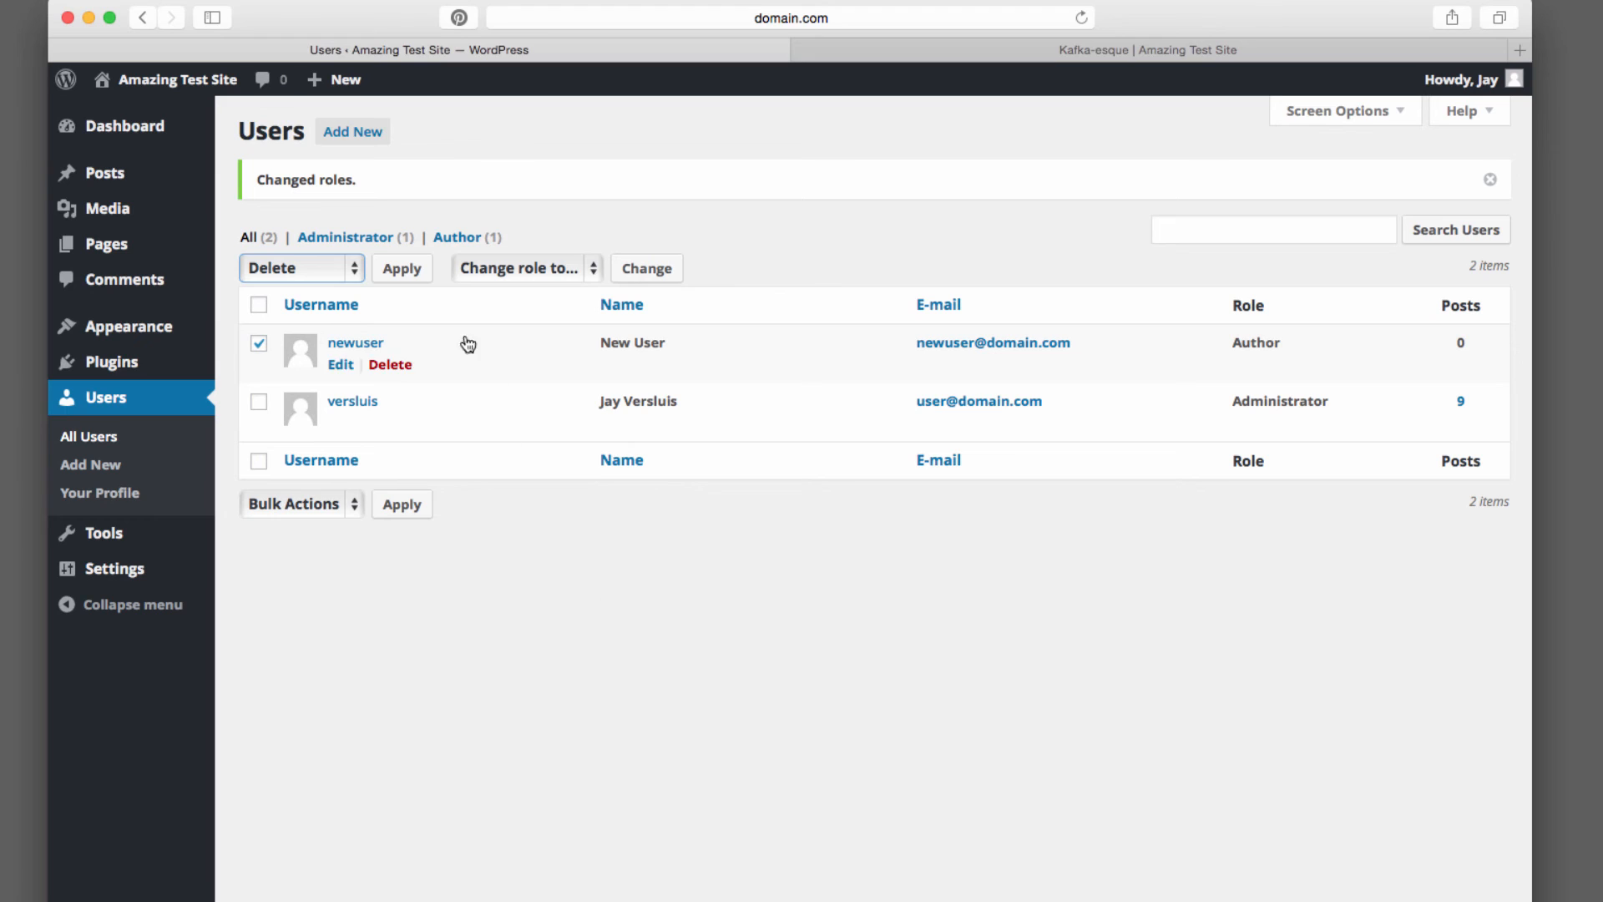
pyautogui.click(414, 264)
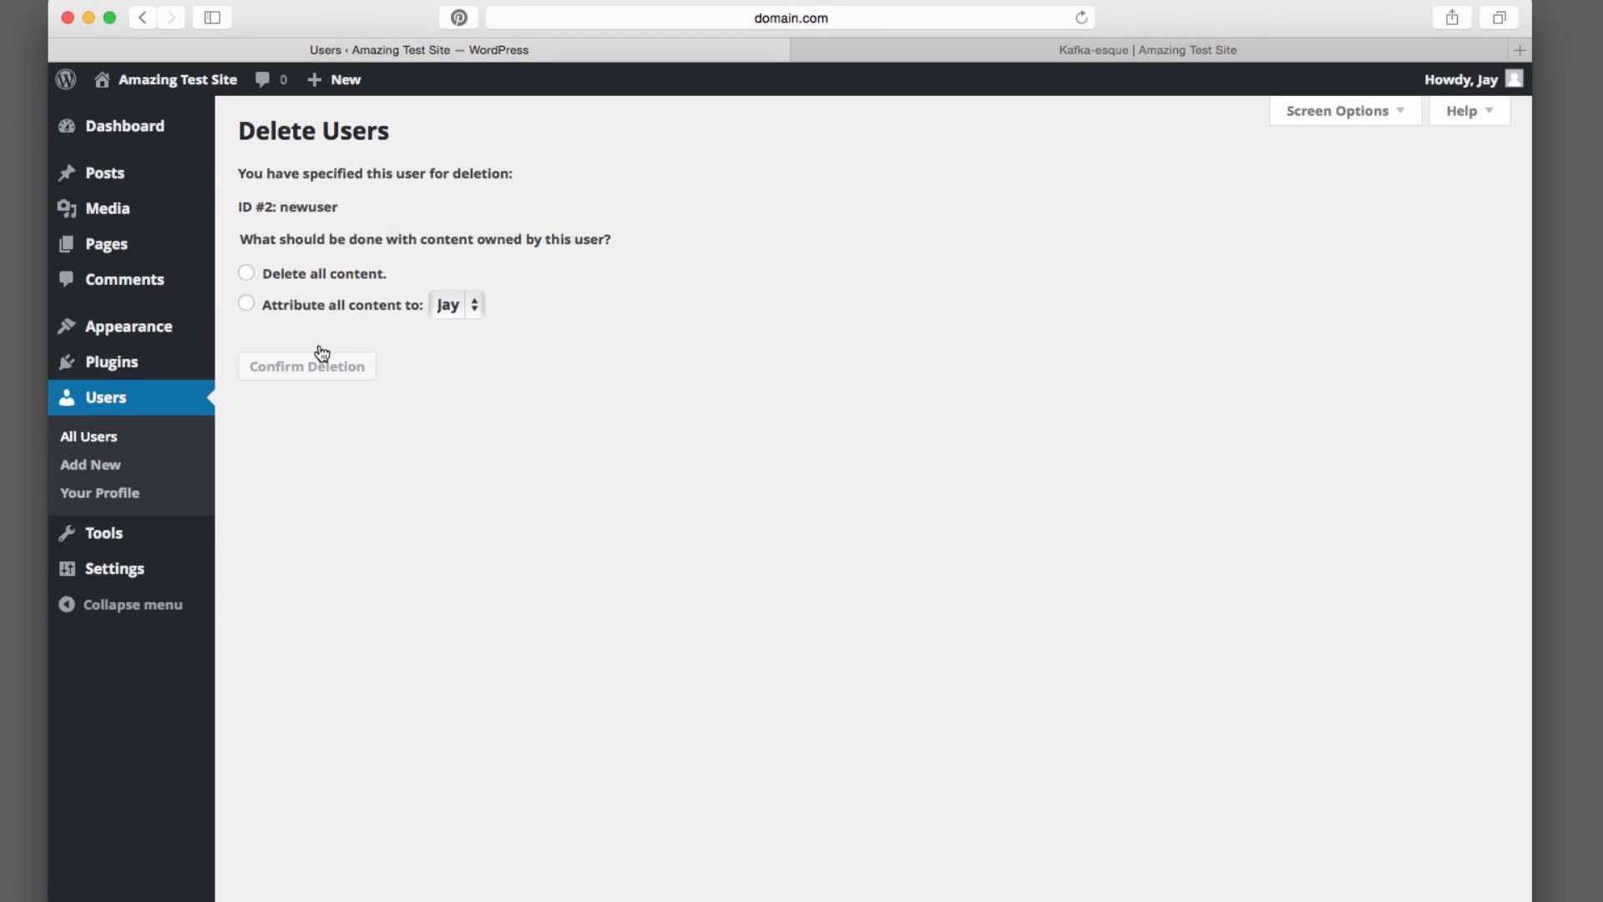
pyautogui.click(247, 304)
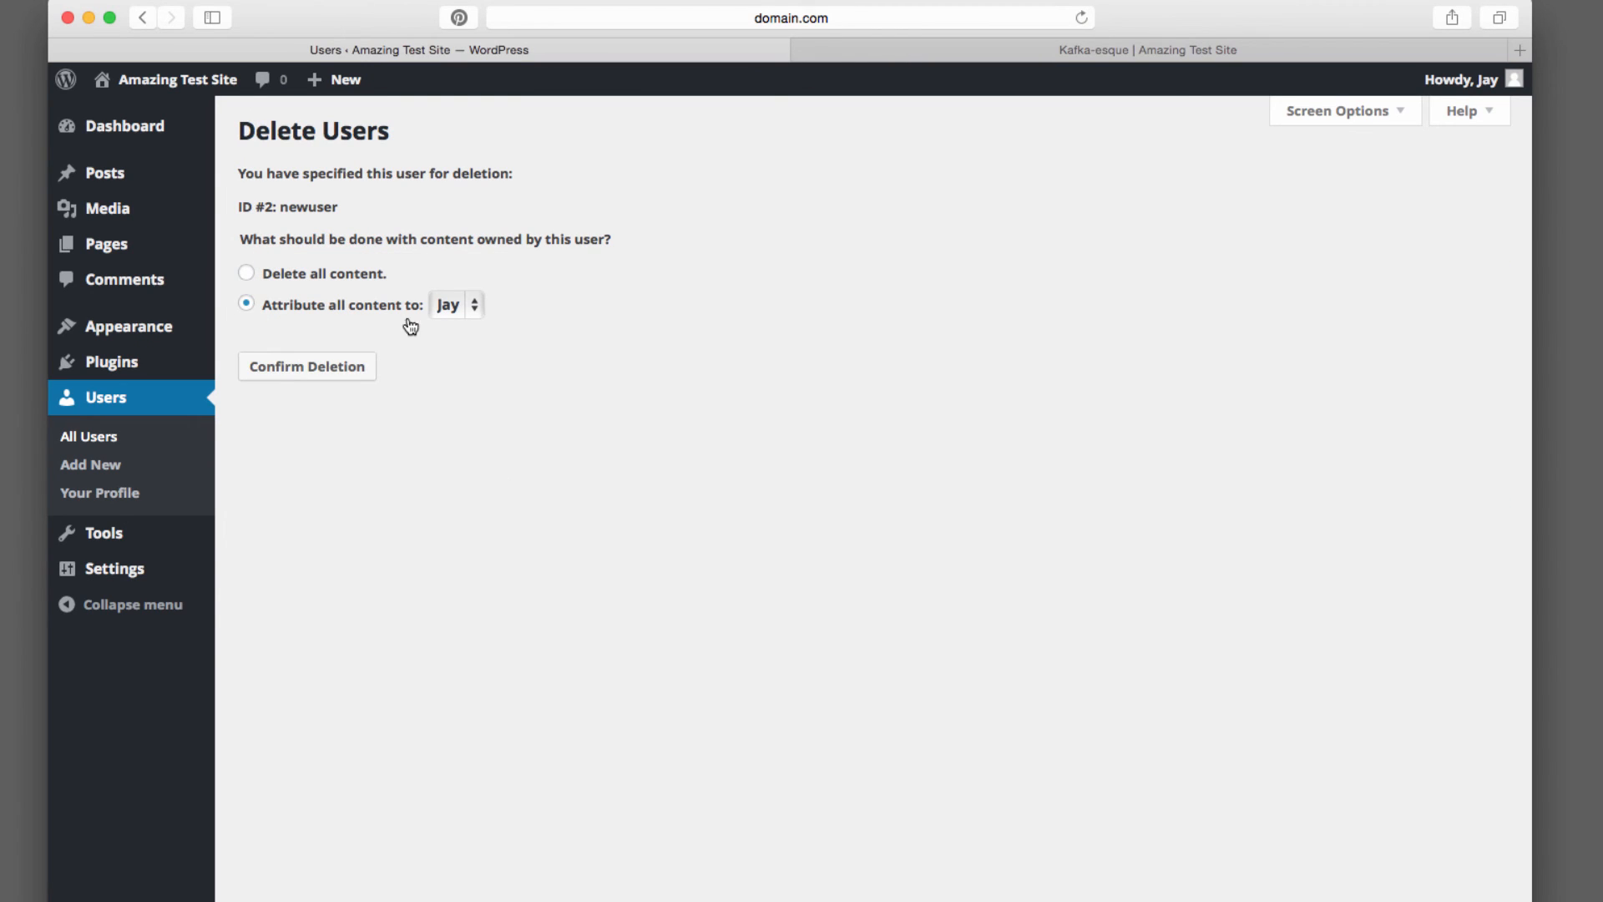
pyautogui.click(313, 376)
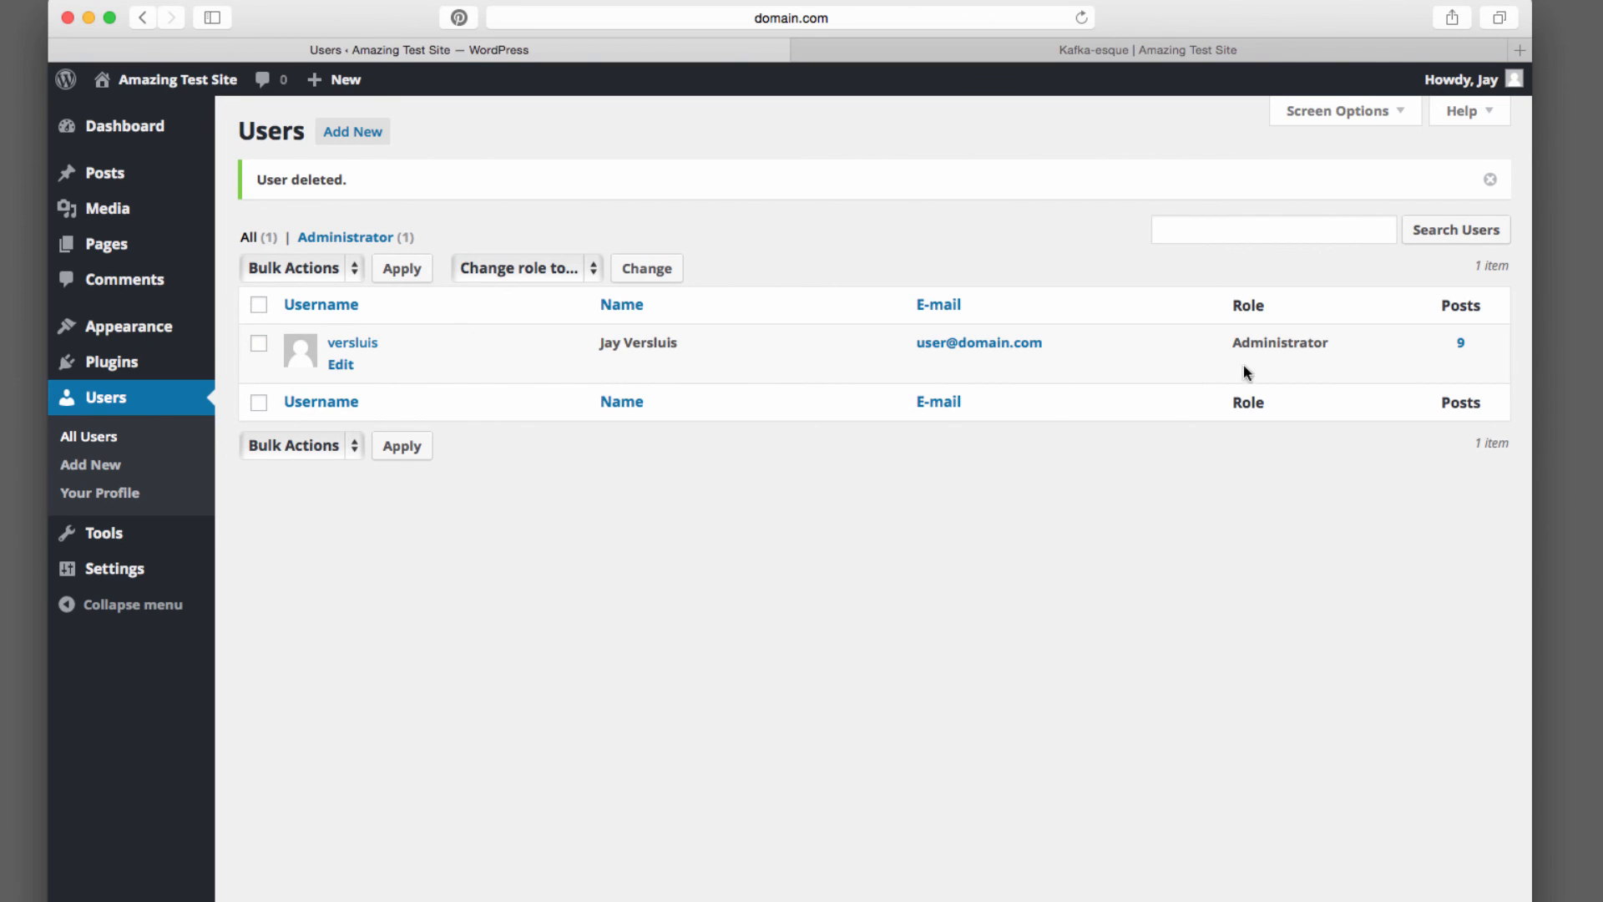
# Try to change the remaining administrator account's role to Subscriber
pyautogui.click(259, 344)
pyautogui.click(584, 268)
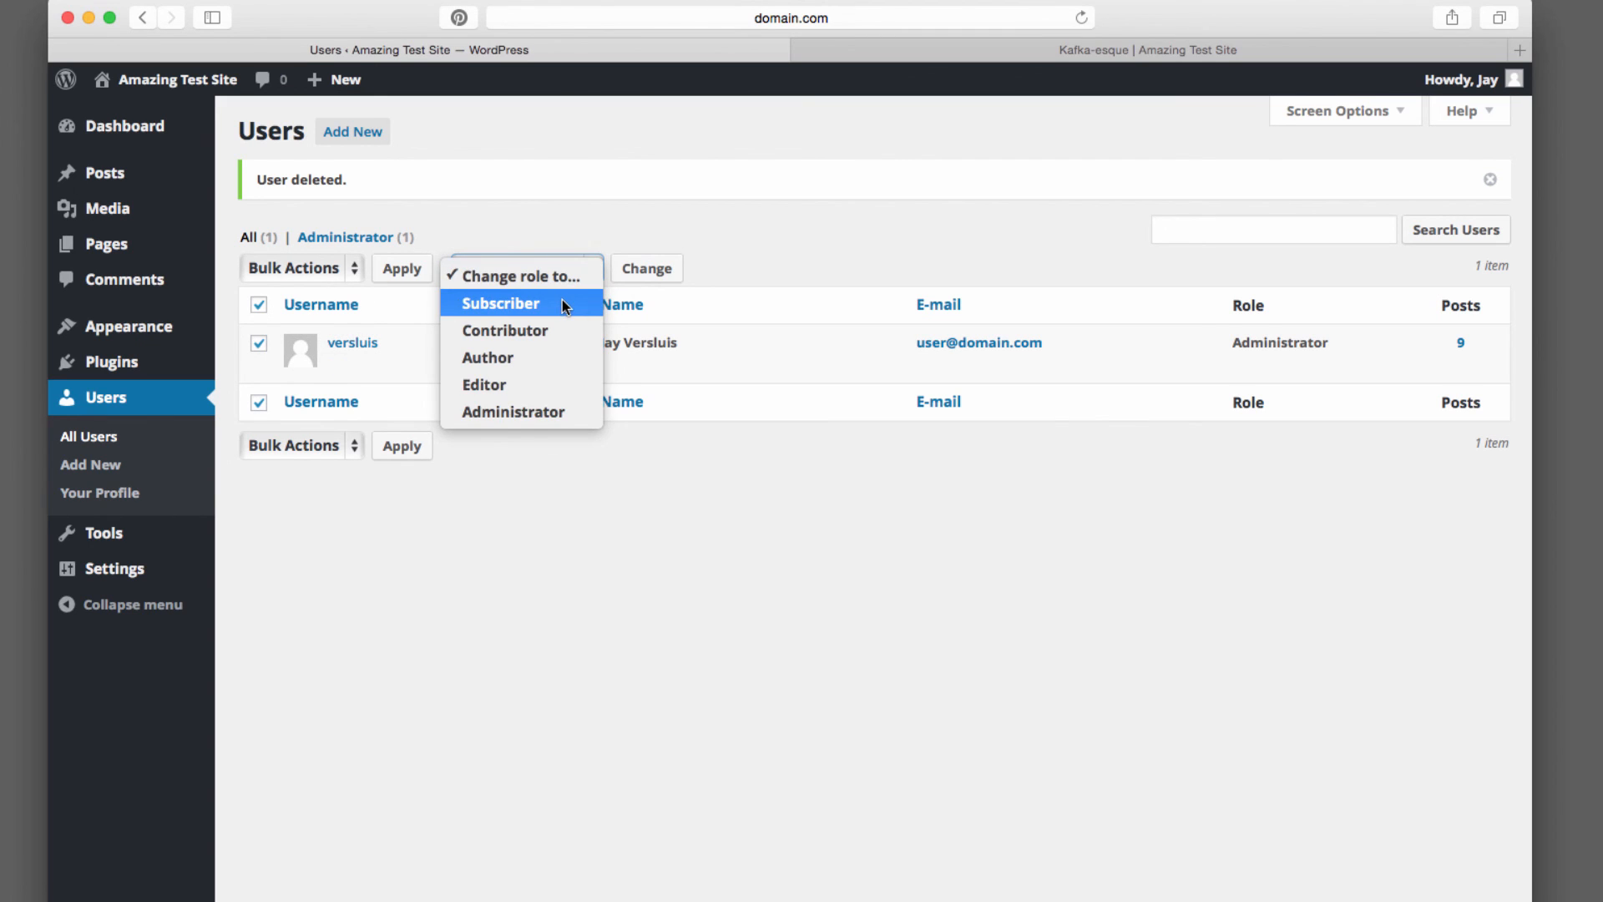
pyautogui.click(562, 303)
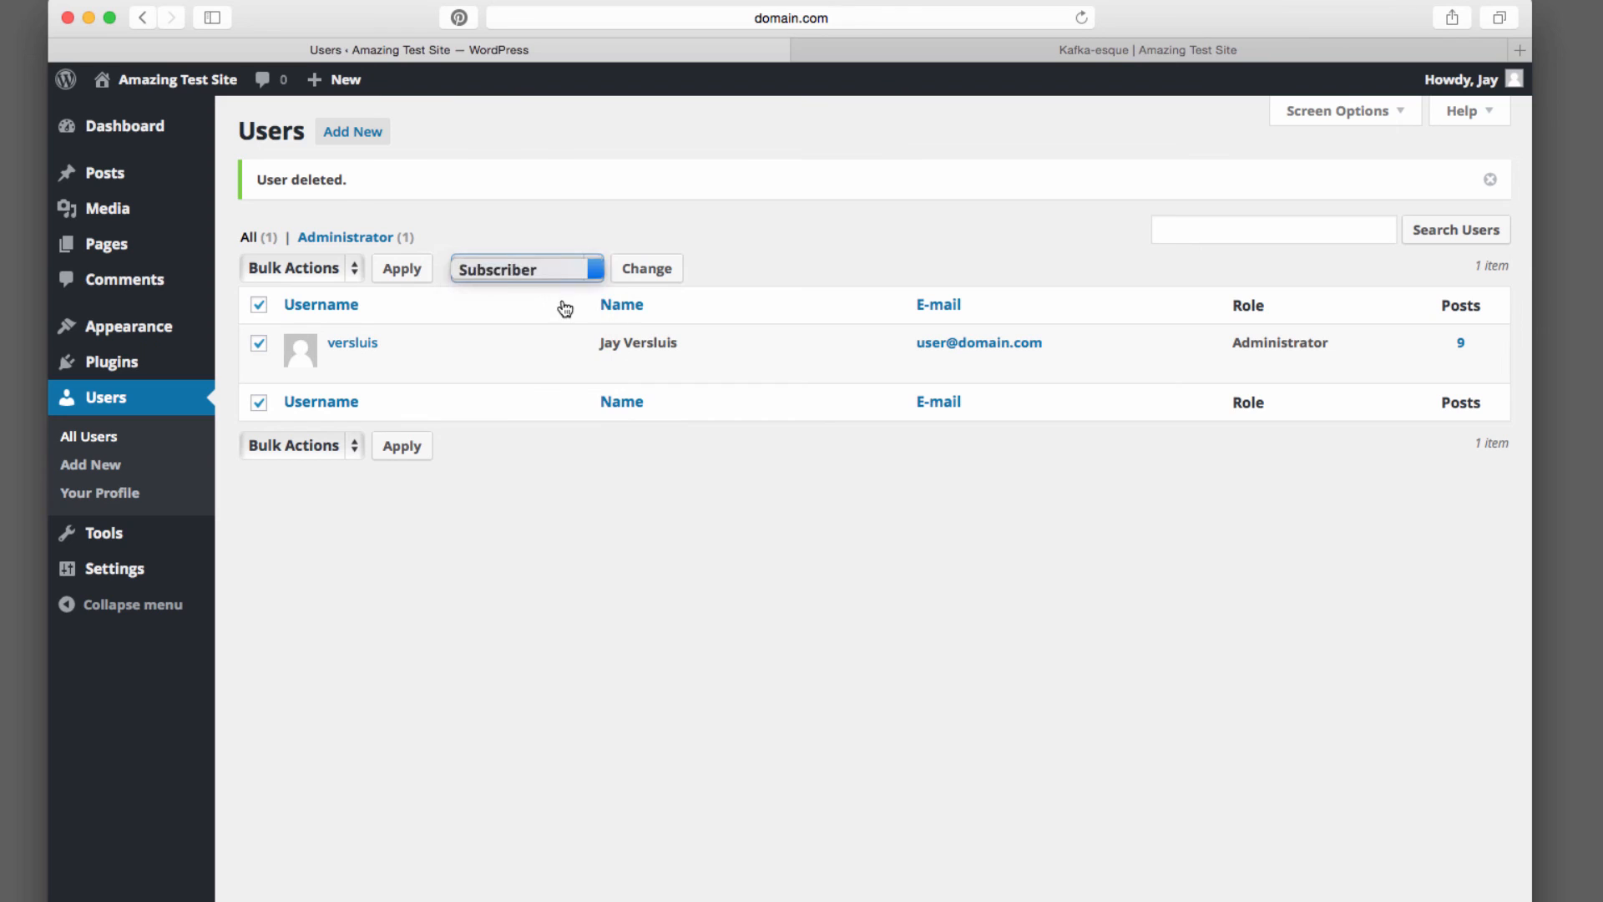
pyautogui.click(649, 268)
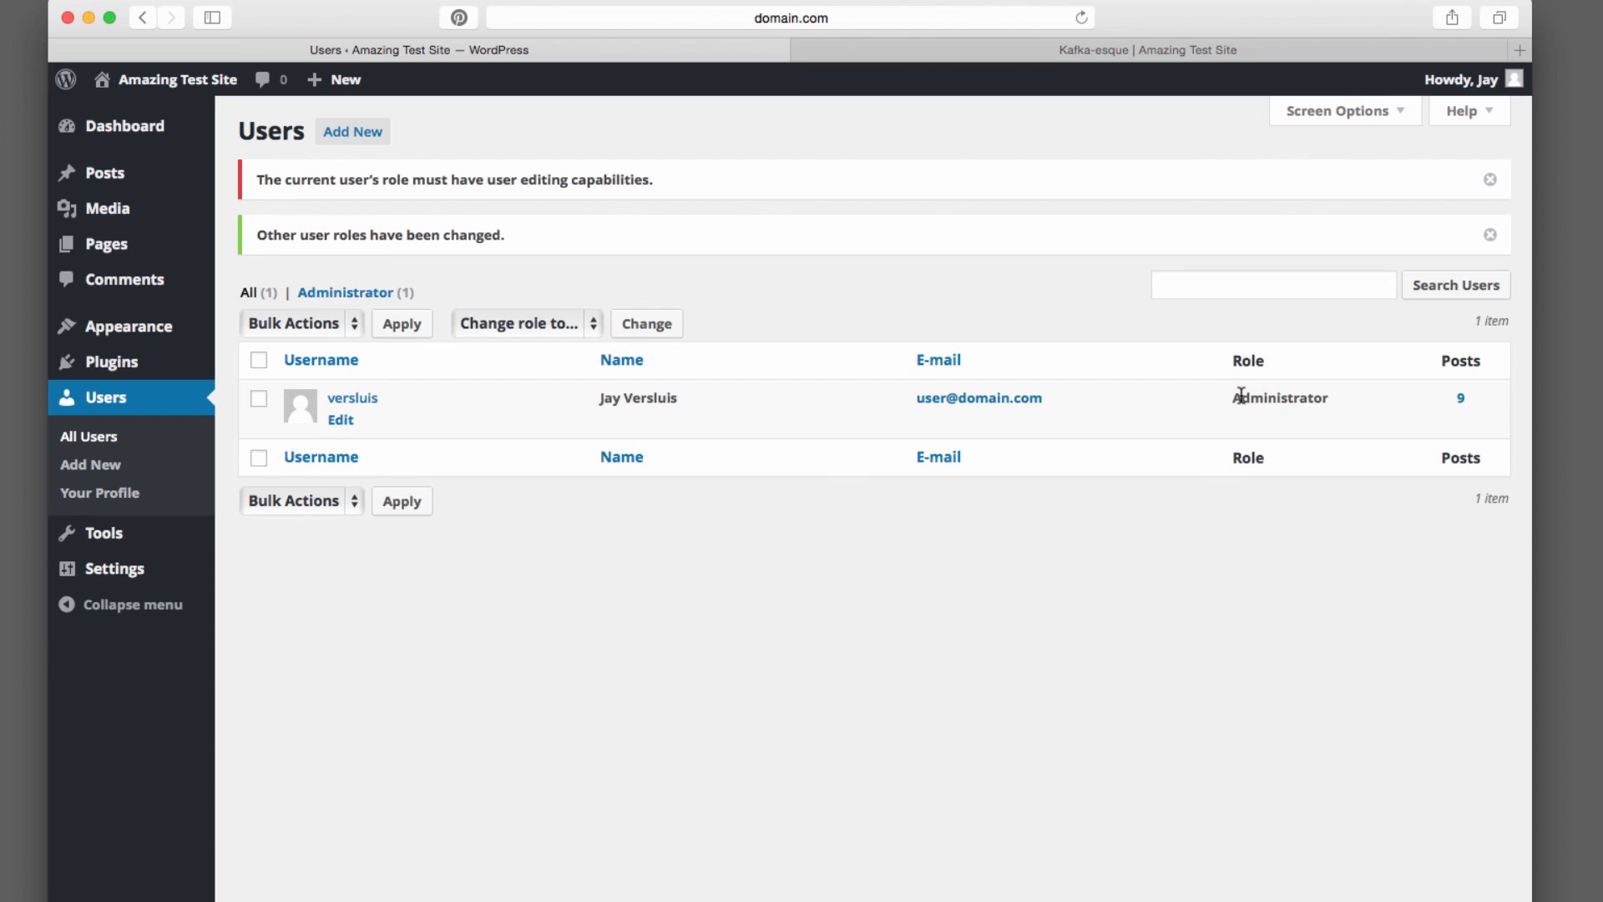
pyautogui.moveTo(1232, 397); pyautogui.dragTo(1330, 399)
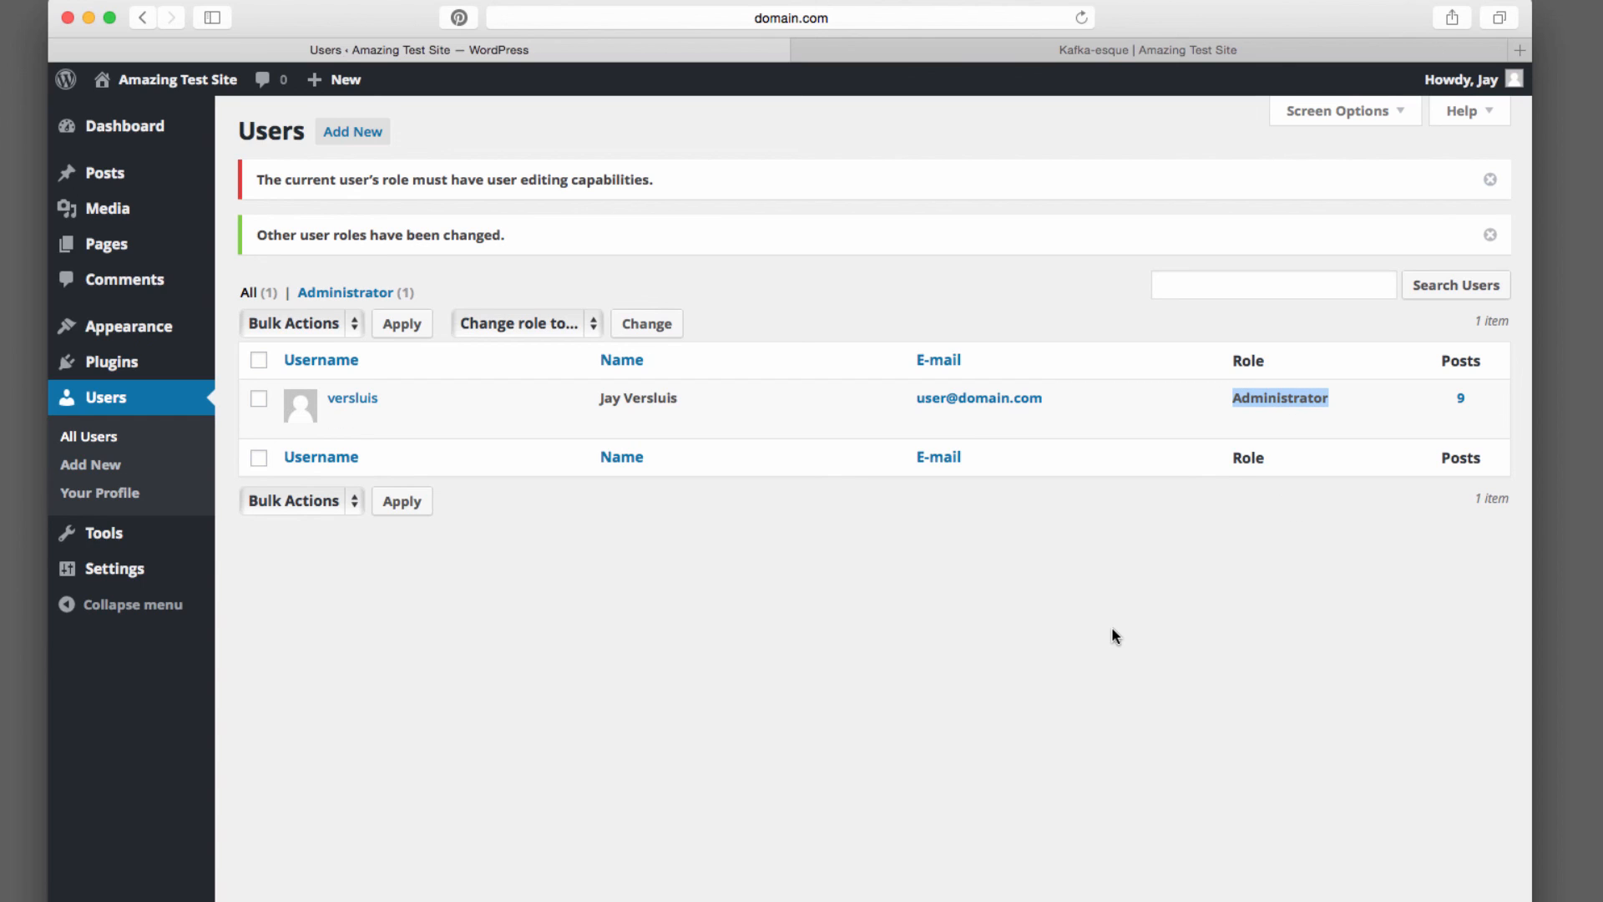